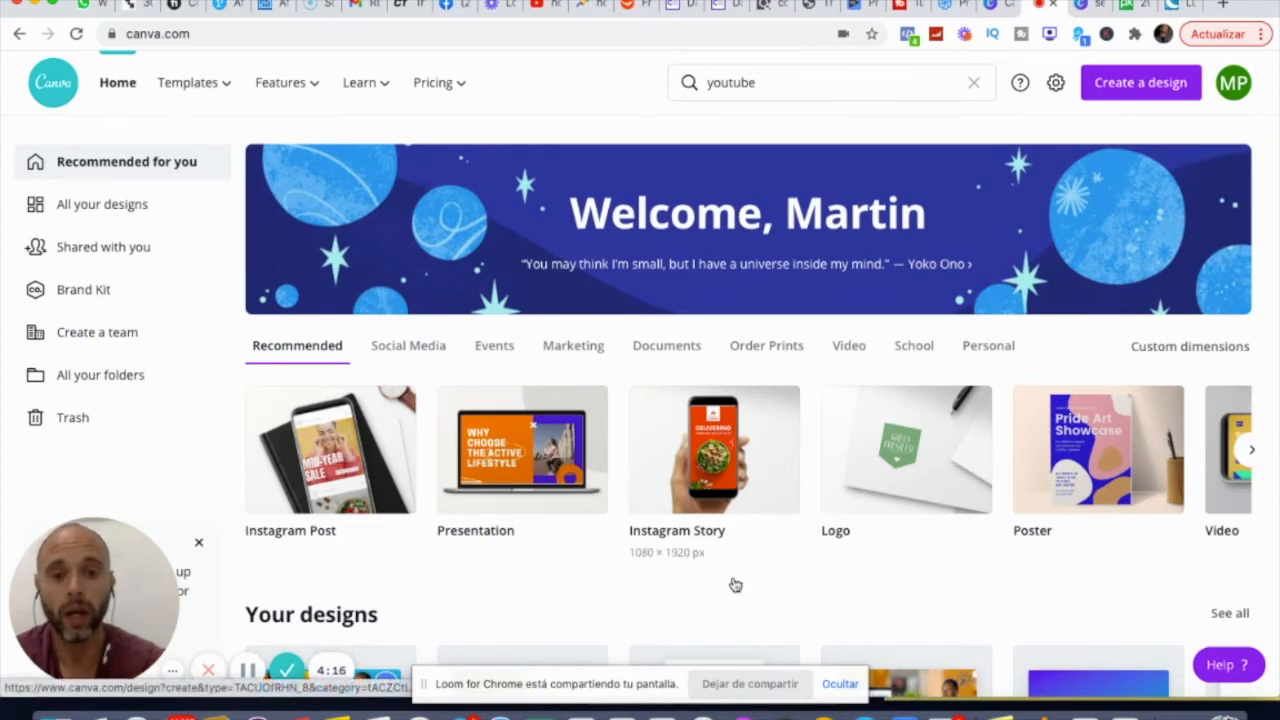
Look through the home page's template categories and the suggested design types for the youtube search
scroll(735, 585, "down", 5)
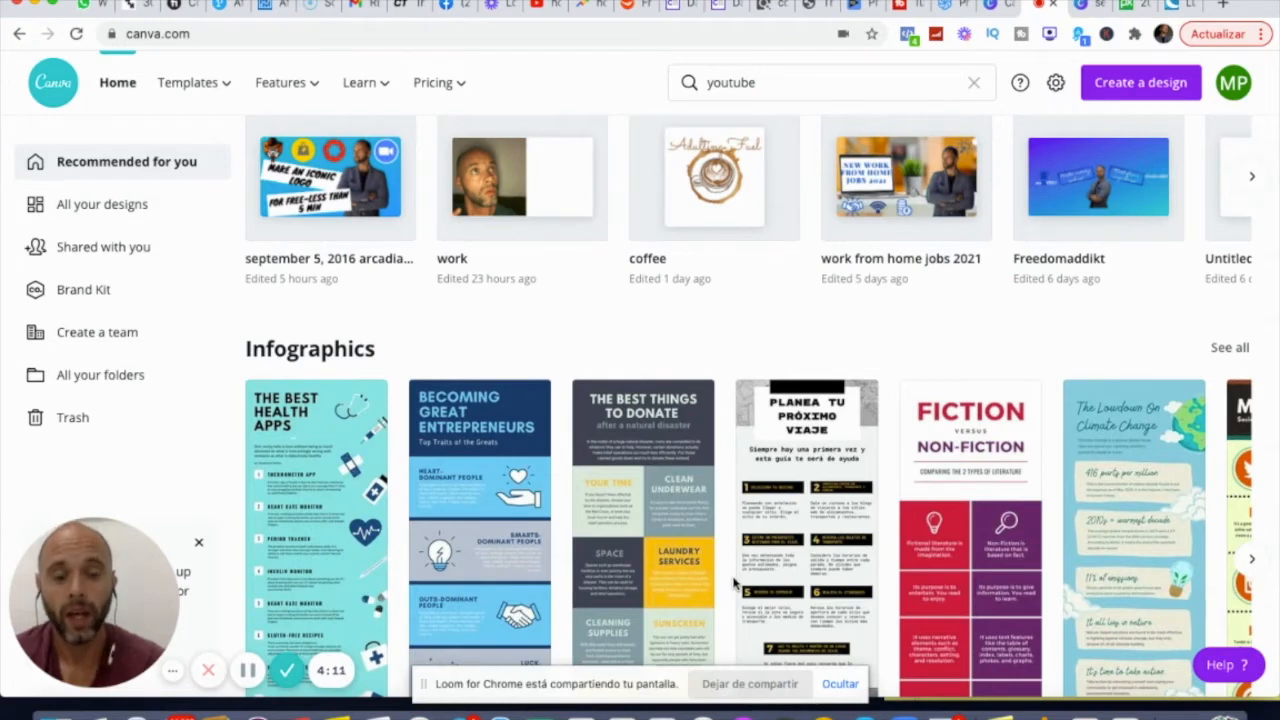
scroll(735, 585, "down", 4)
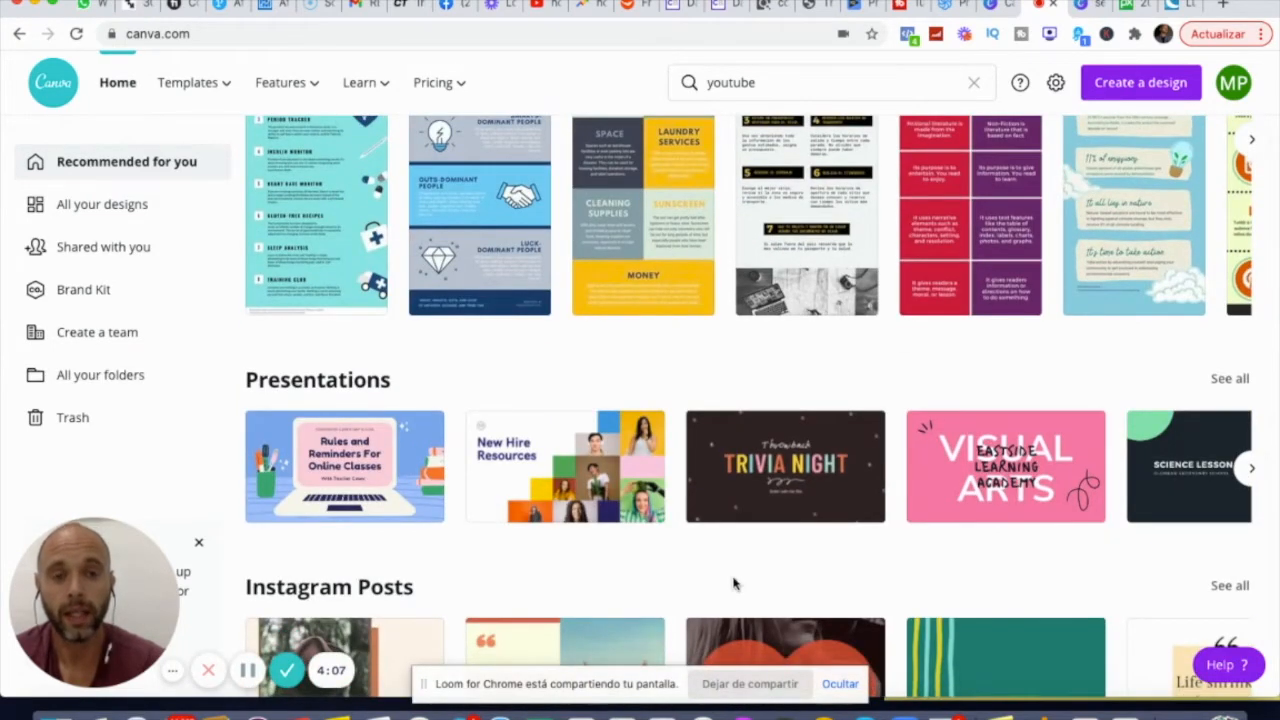
scroll(735, 585, "down", 3)
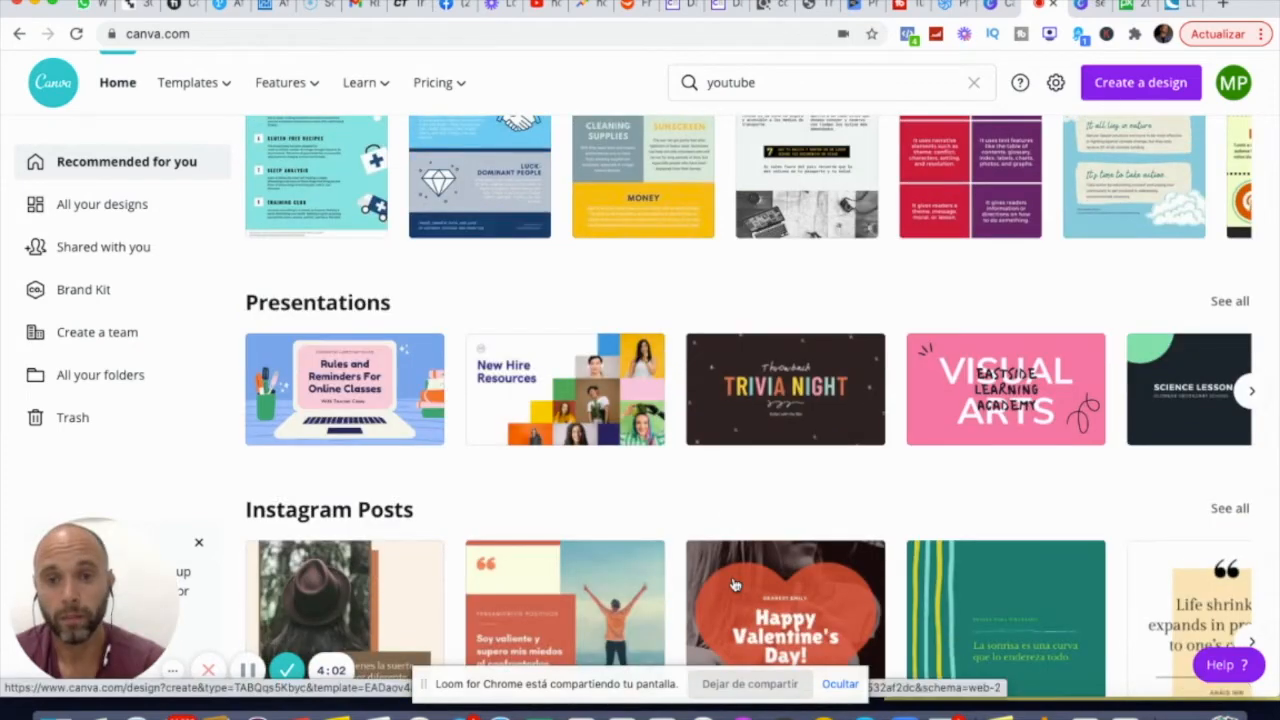
scroll(735, 585, "down", 6)
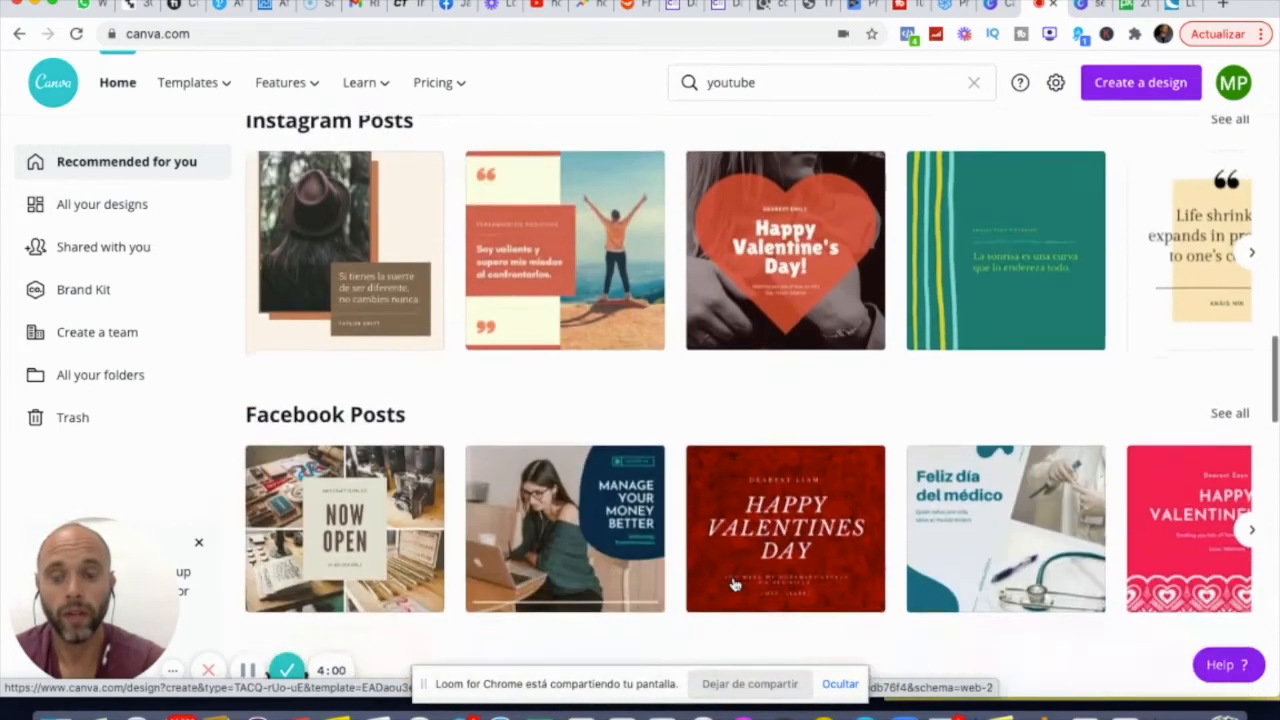
scroll(733, 583, "down", 5)
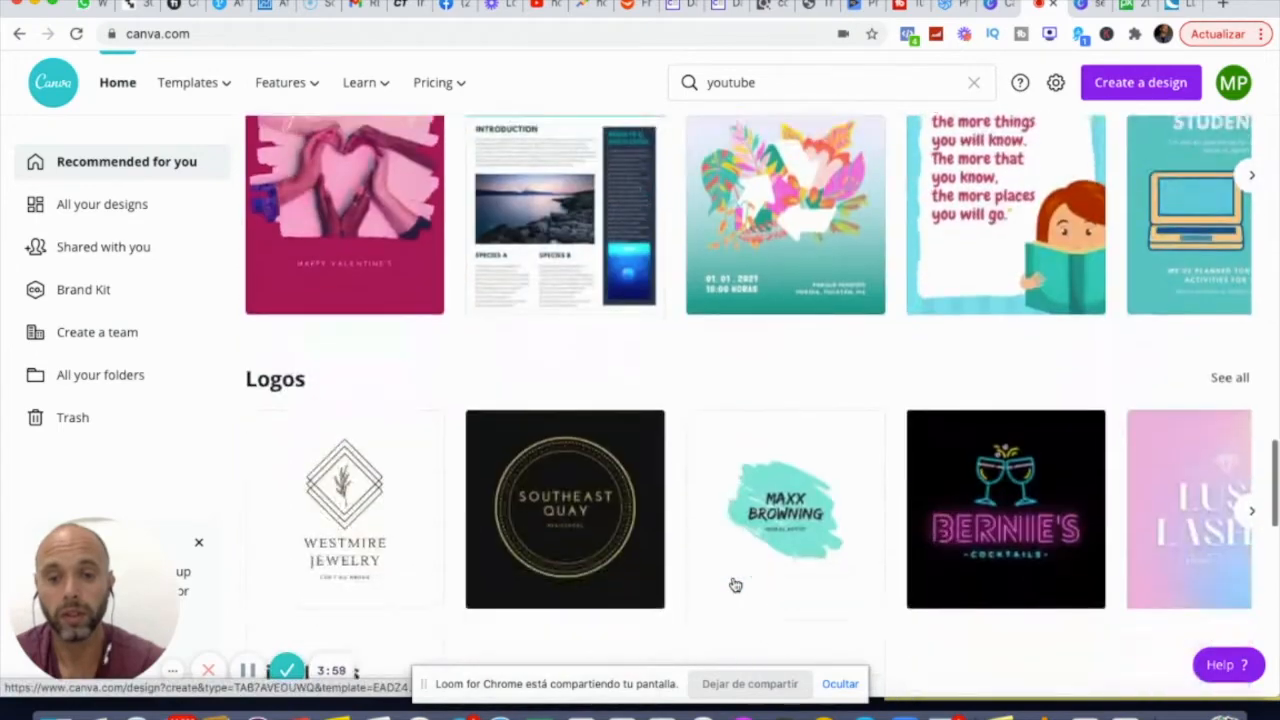
scroll(733, 583, "down", 2)
scroll(735, 585, "up", 10)
scroll(735, 585, "up", 8)
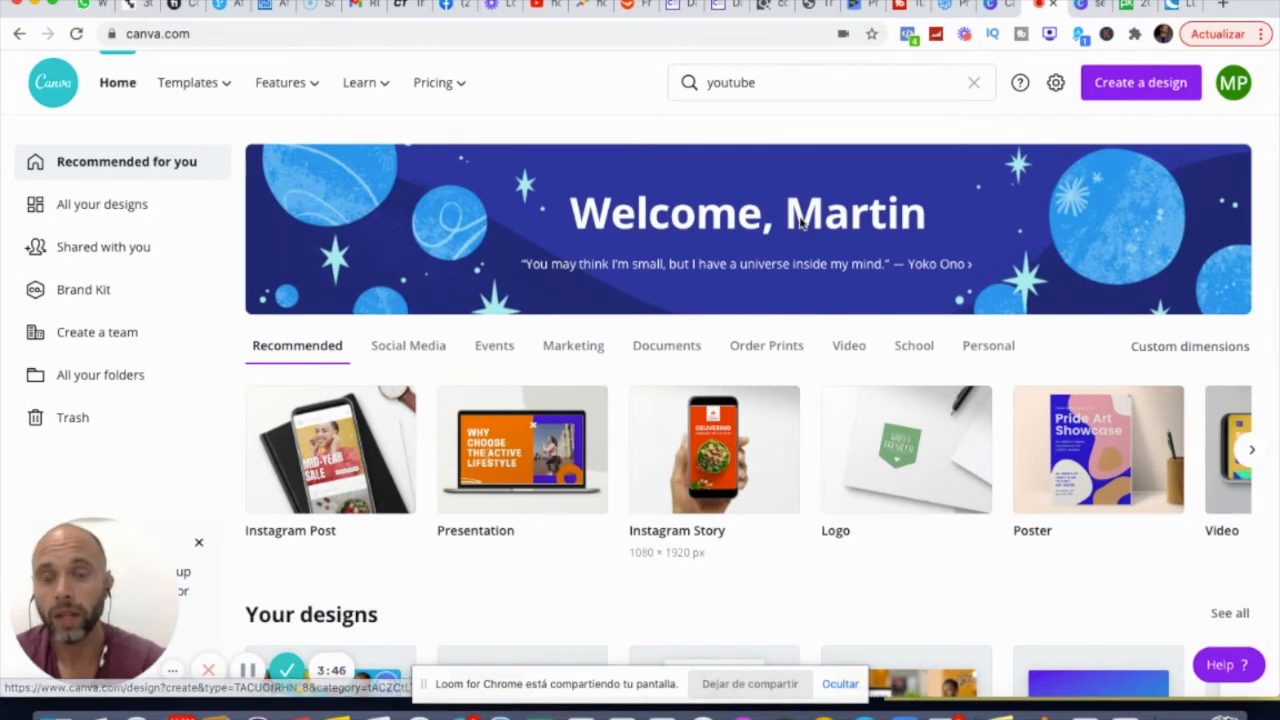
left_click(775, 93)
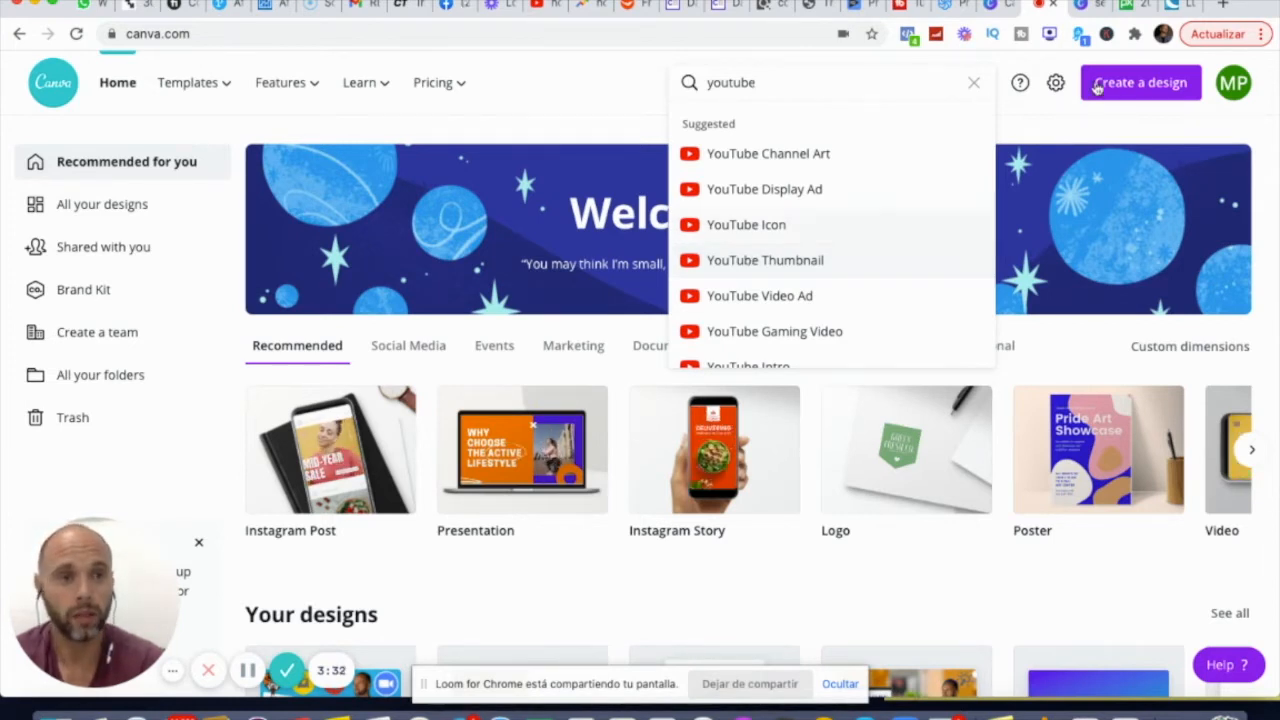
Switch to the open thumbnail design and review the iconic logo thumbnail on page 1 and the YouTube thumbnail on page 2
left_click(1088, 6)
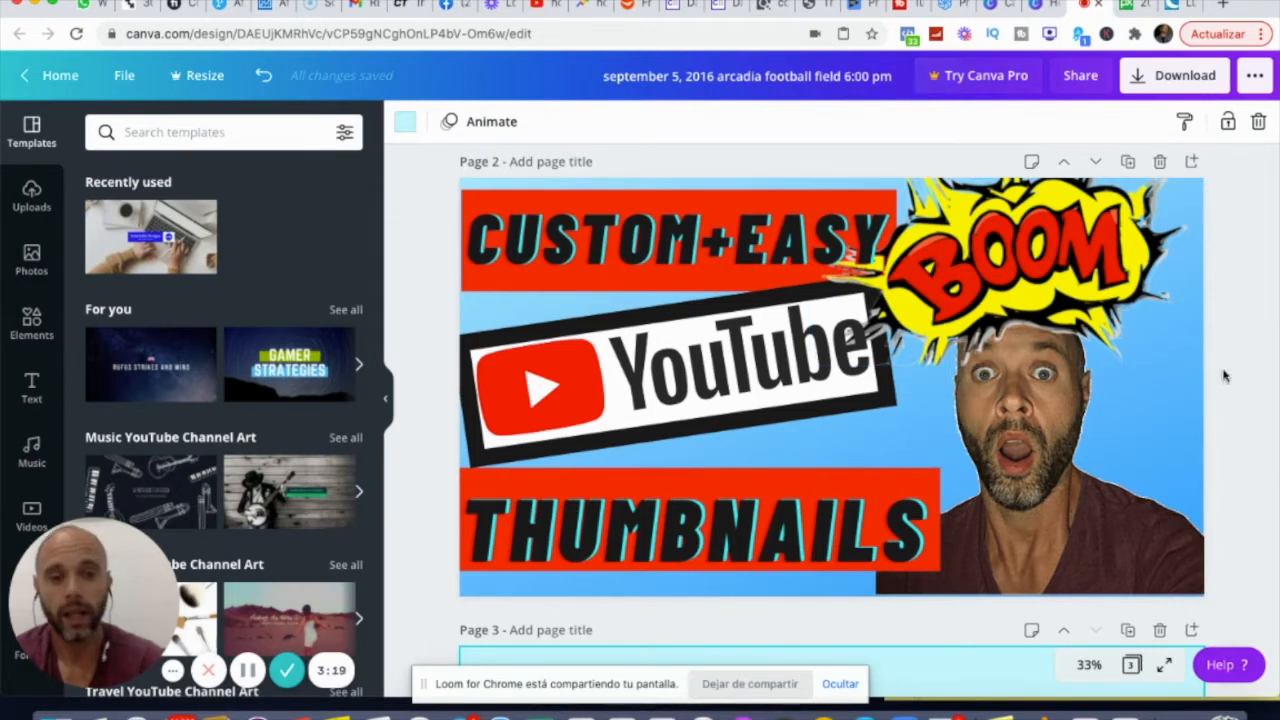
scroll(1224, 376, "up", 5)
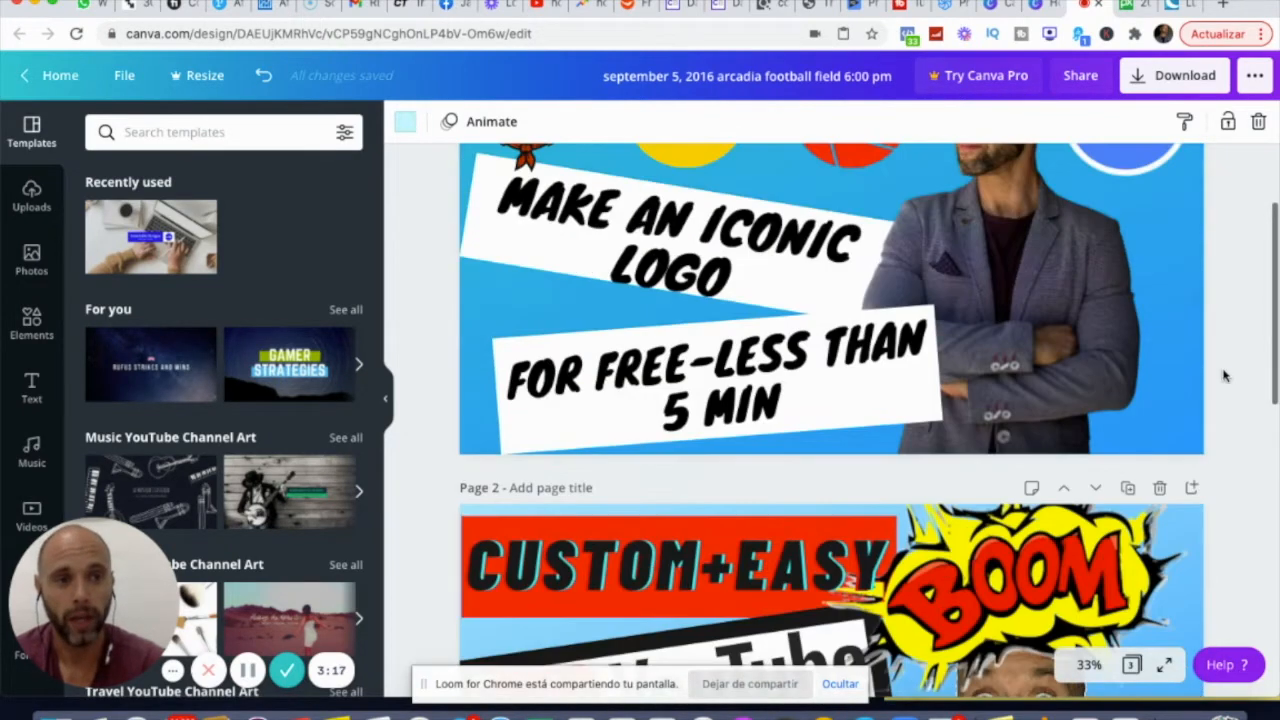
scroll(1224, 376, "down", 5)
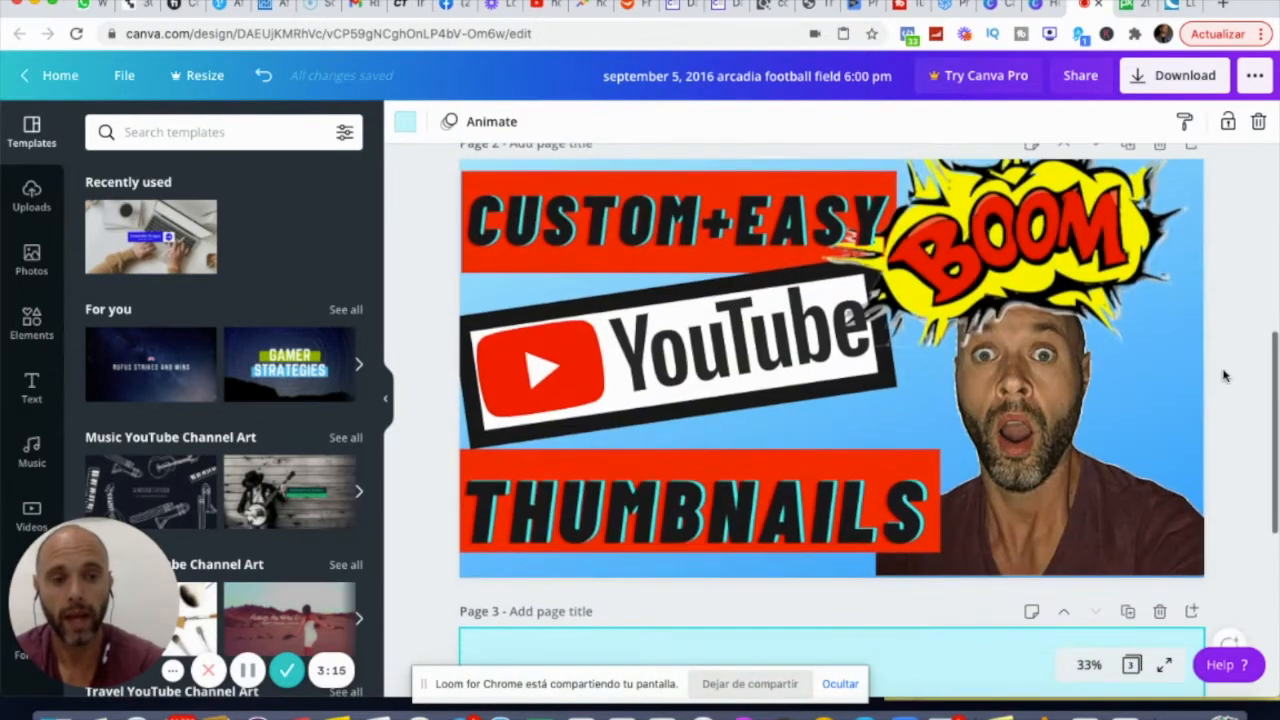
scroll(1224, 376, "up", 3)
scroll(1224, 376, "up", 3)
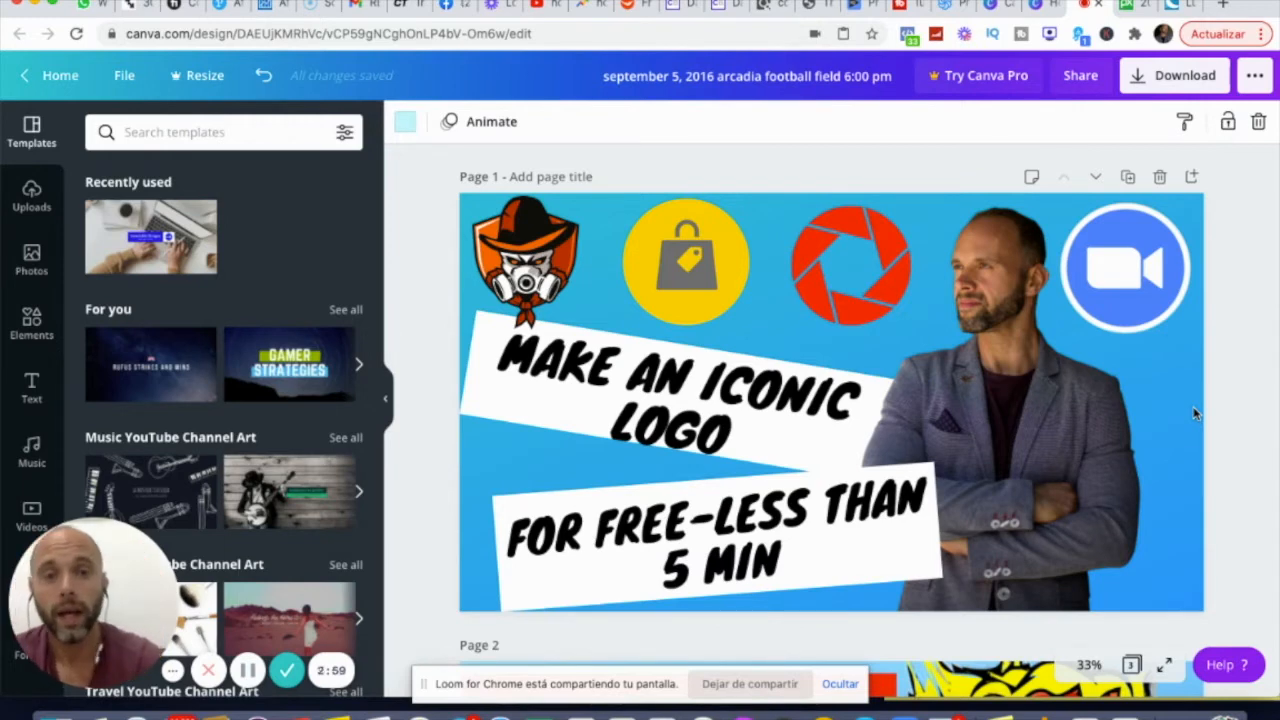
scroll(1231, 431, "down", 5)
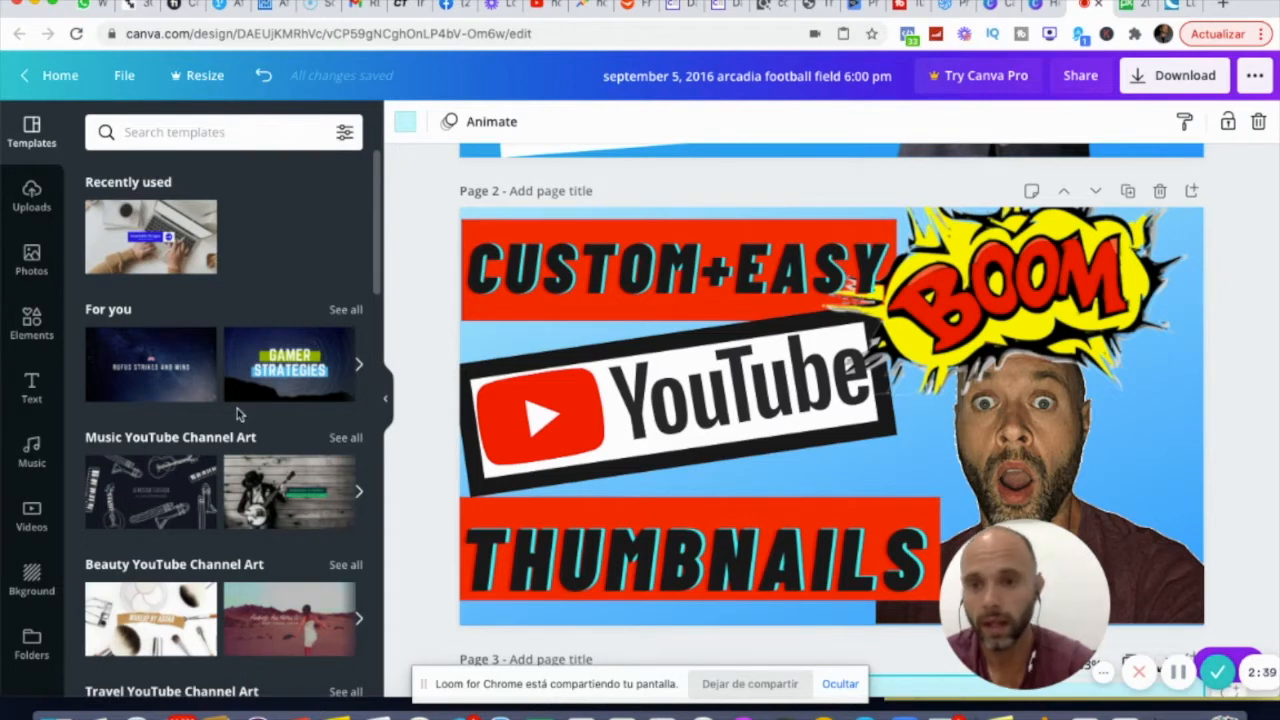
Examine the YouTube channel art templates available for the design and the recent template searches
scroll(238, 410, "down", 3)
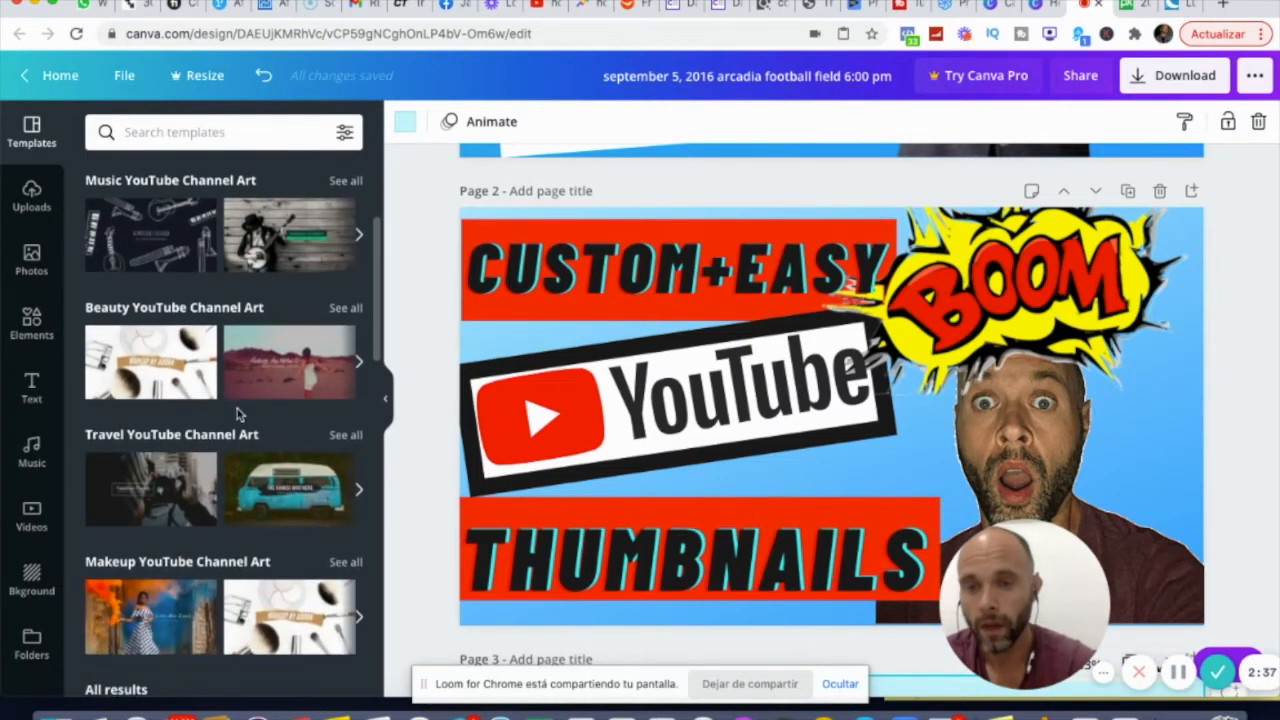
scroll(238, 412, "down", 2)
scroll(238, 412, "up", 5)
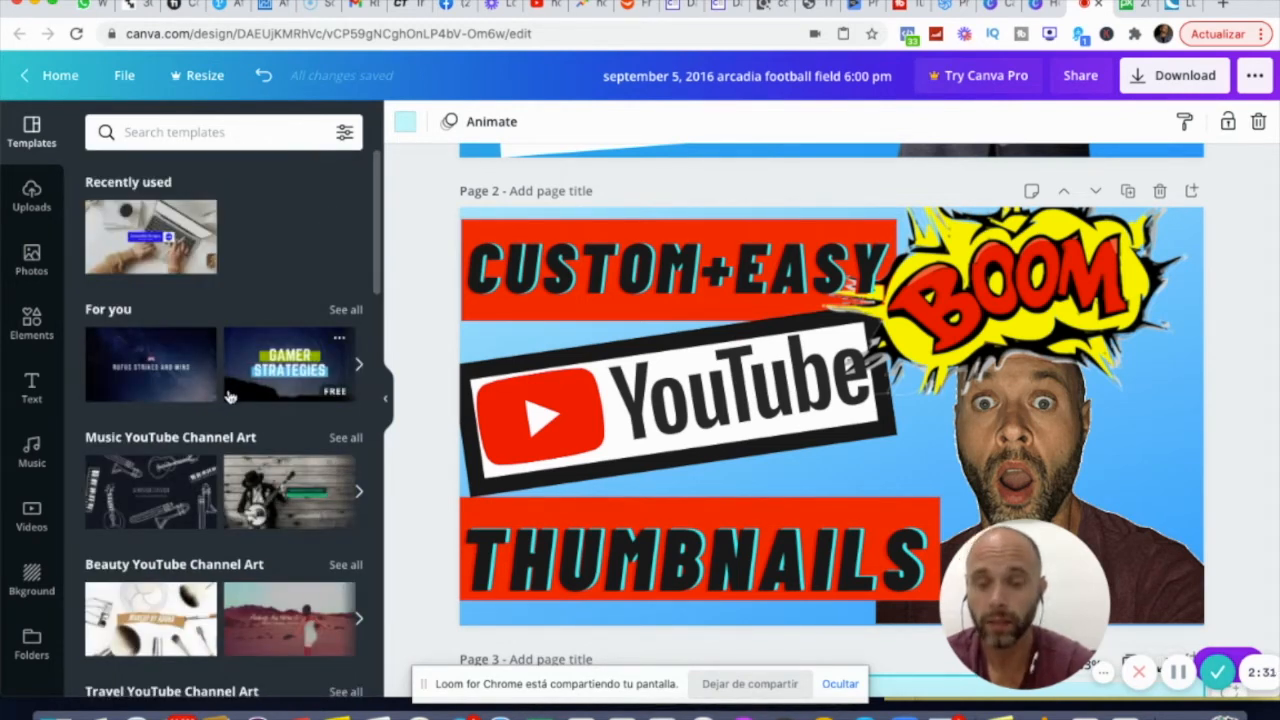
scroll(230, 397, "down", 1)
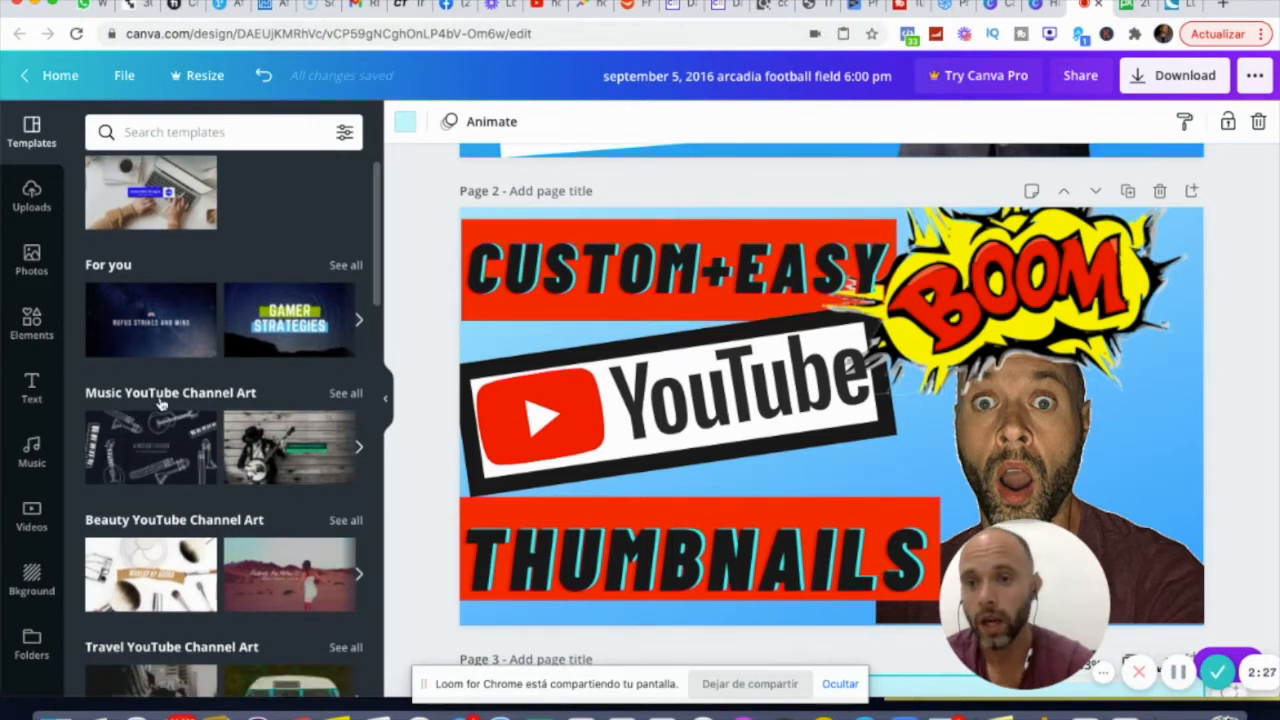
scroll(170, 405, "down", 2)
scroll(170, 405, "down", 8)
scroll(170, 405, "down", 8)
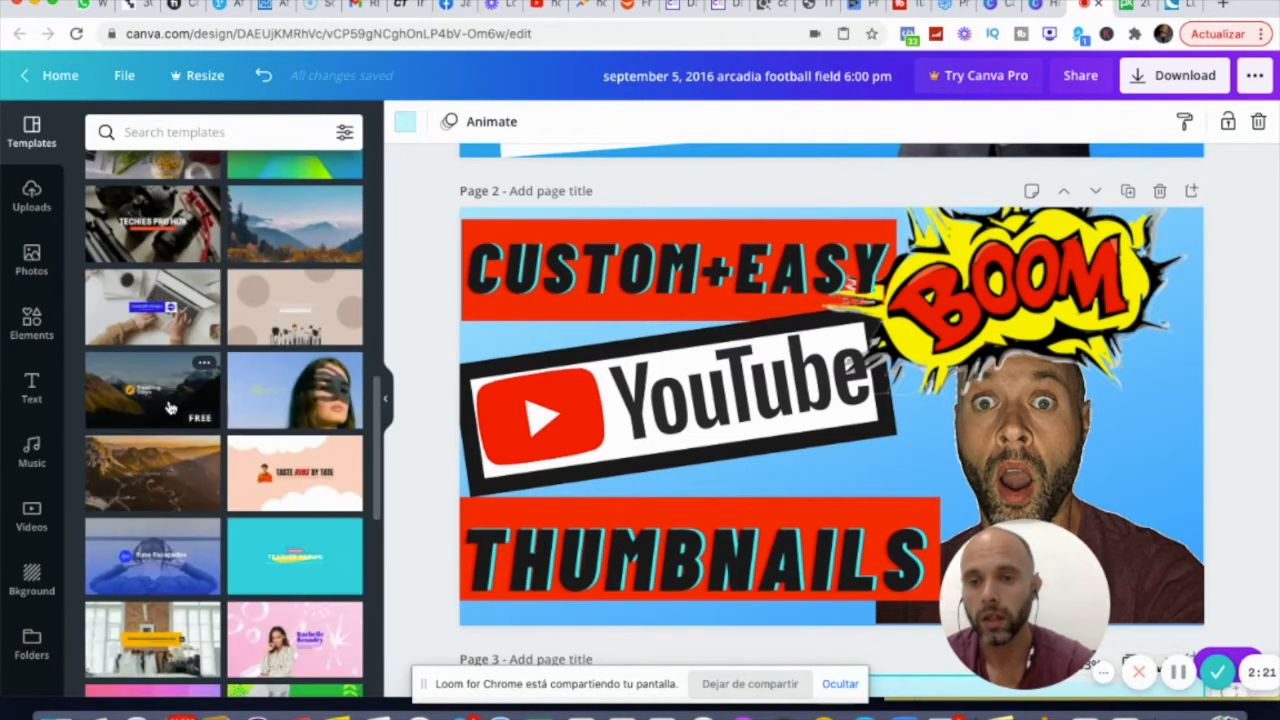
scroll(170, 405, "down", 6)
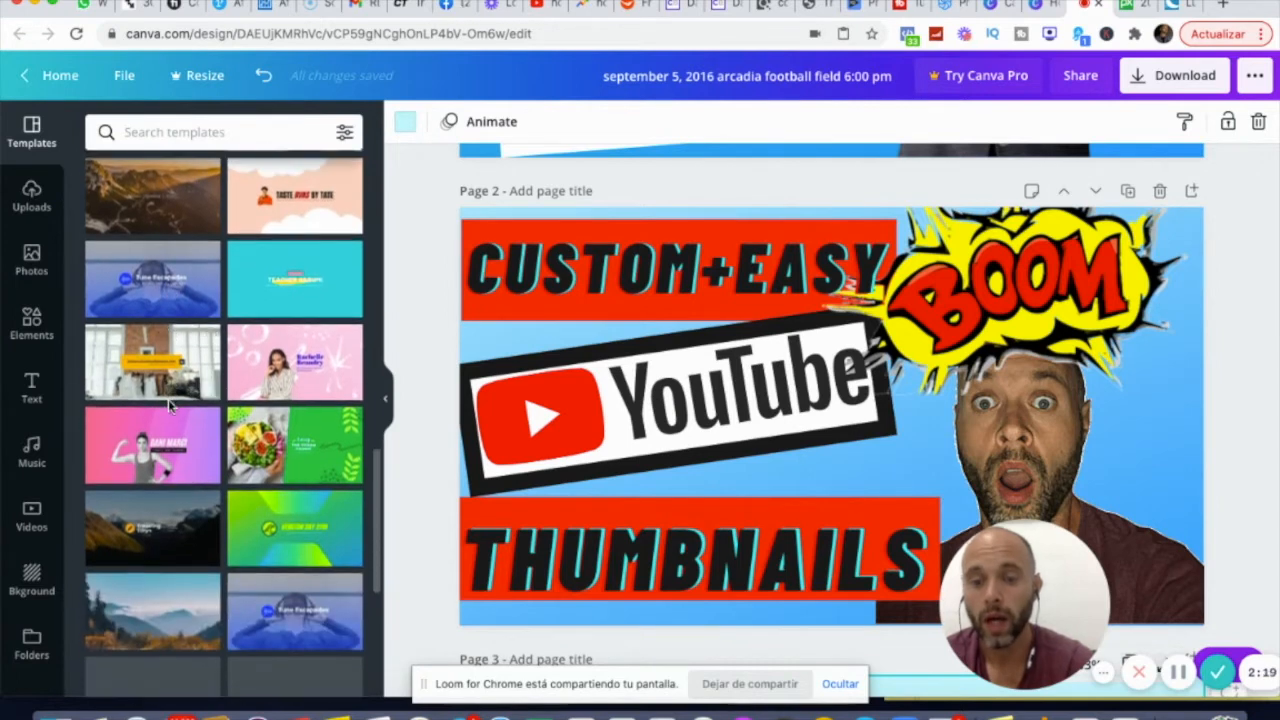
scroll(169, 403, "down", 3)
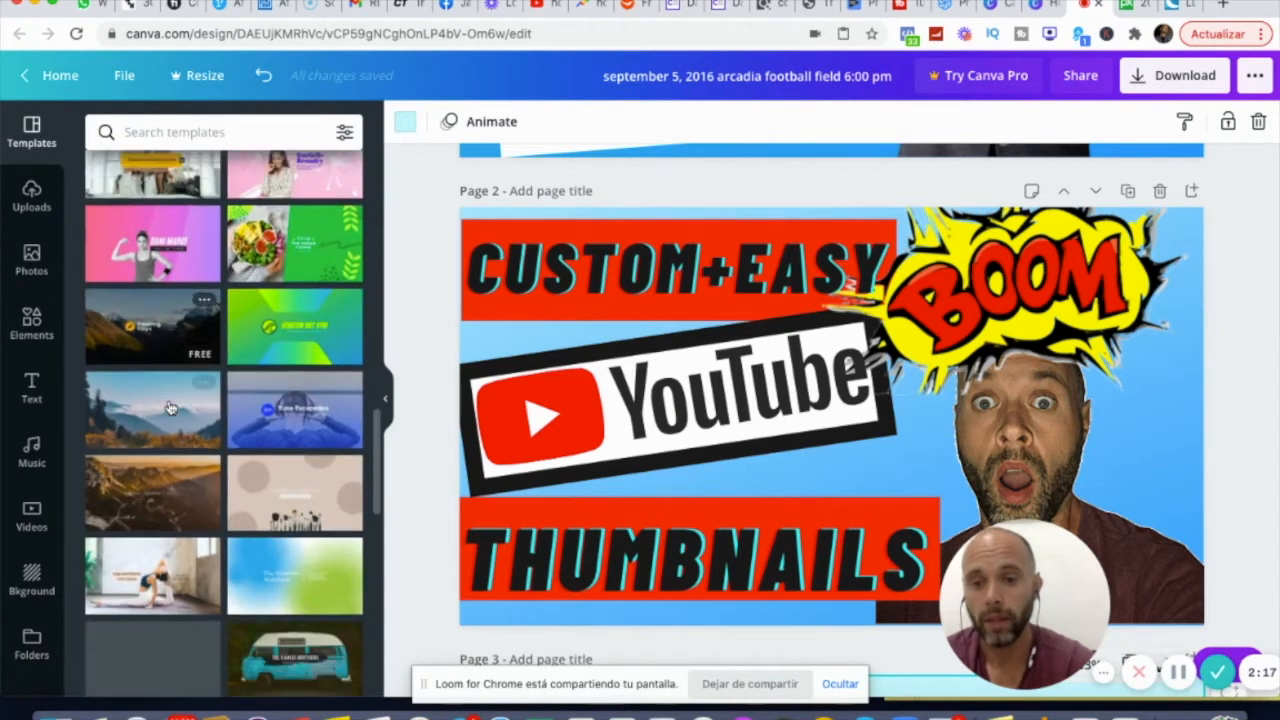
scroll(170, 406, "up", 15)
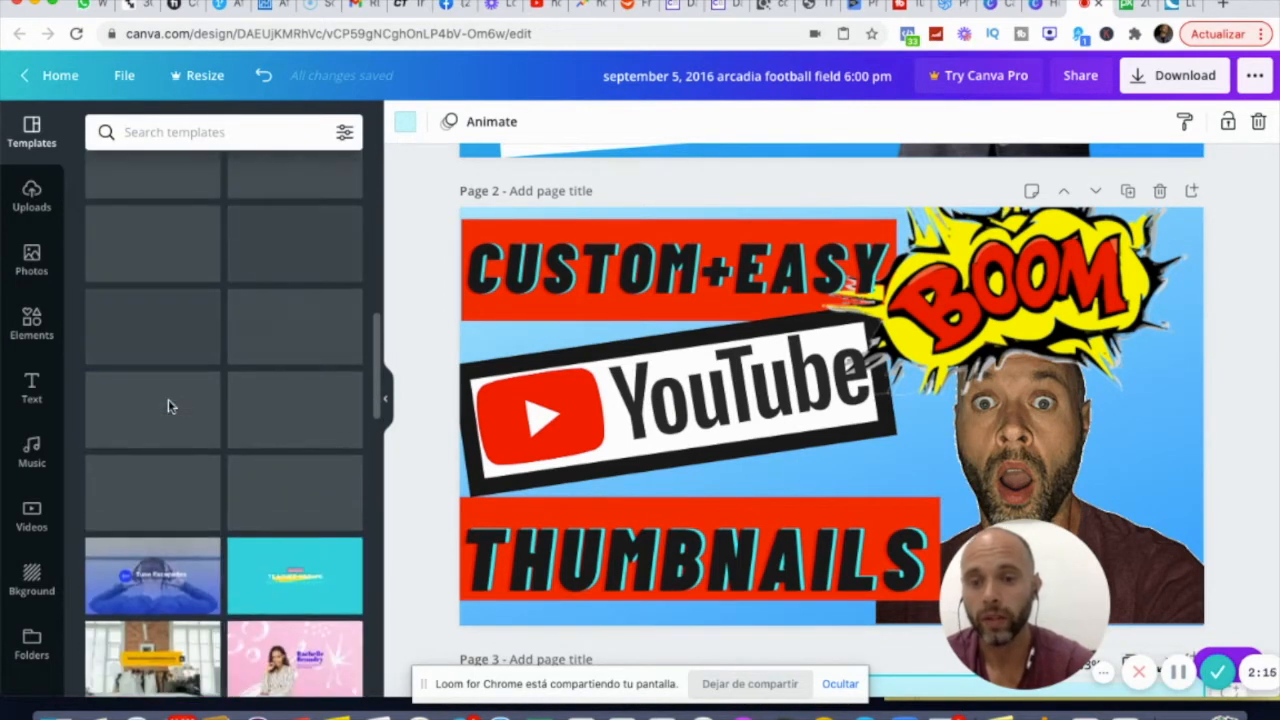
scroll(168, 405, "up", 12)
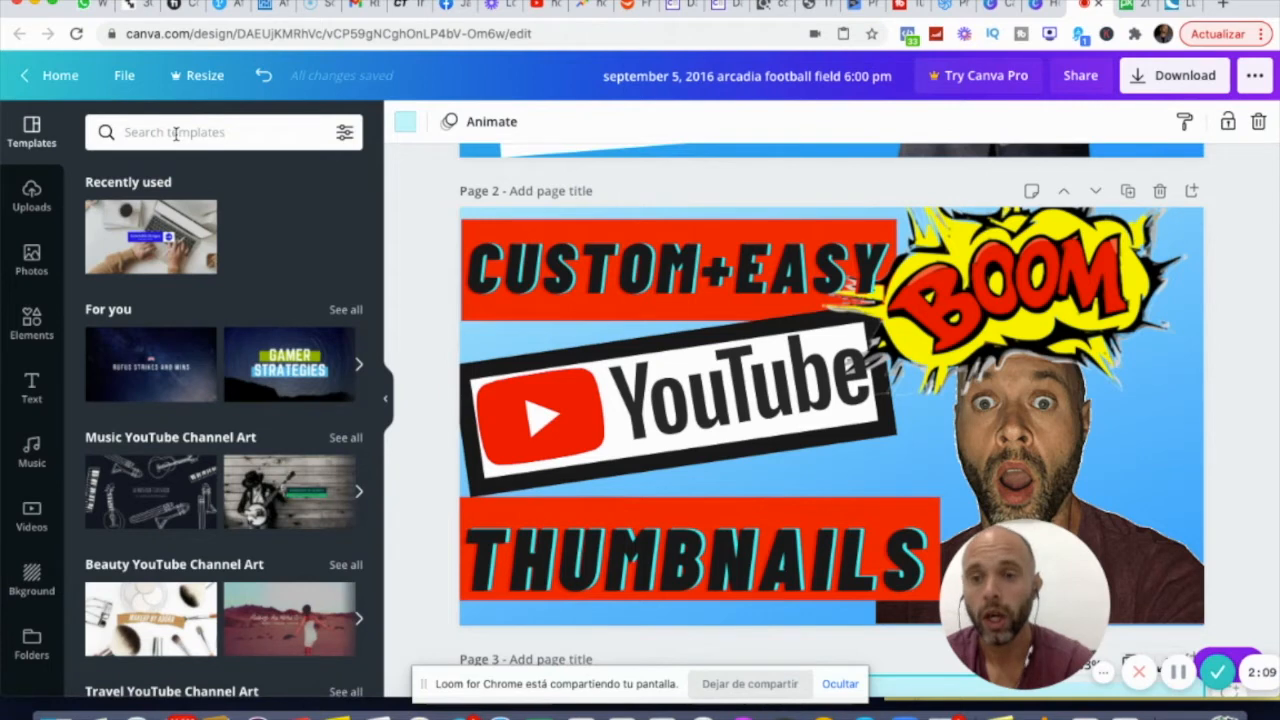
left_click(175, 133)
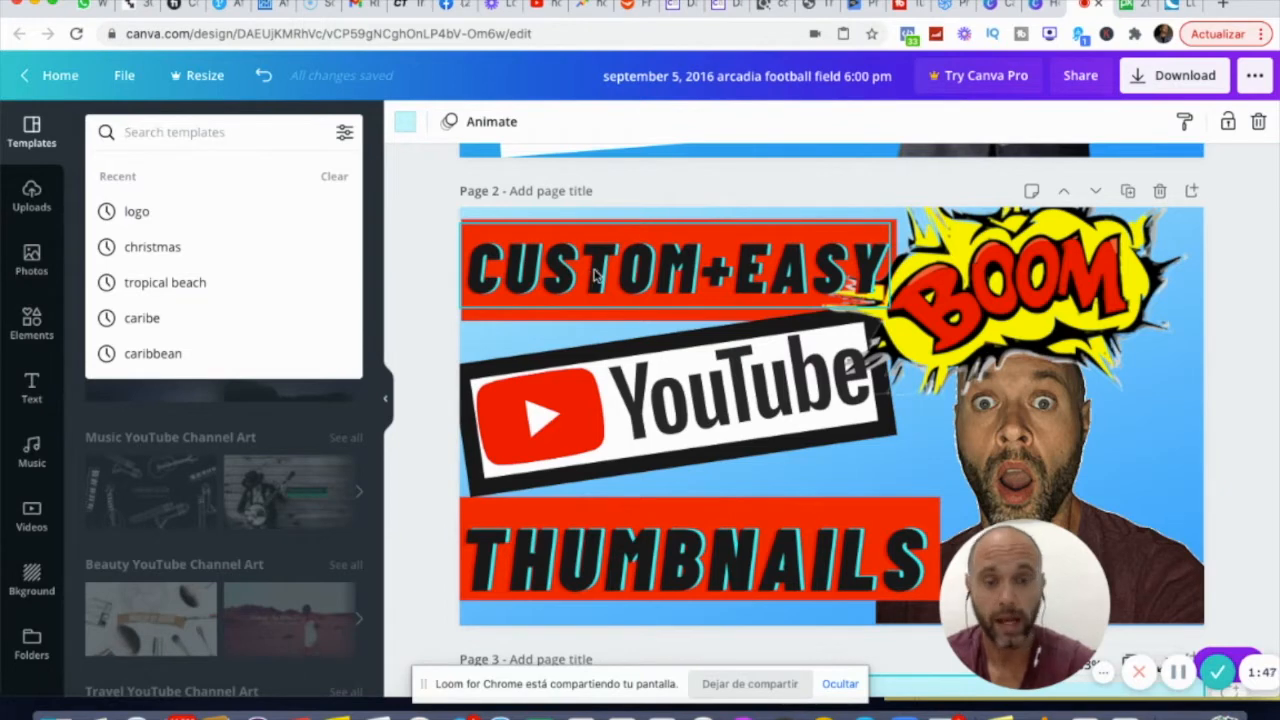
Try moving the BOOM graphic on page 2 slightly down over the man's forehead and making it smaller
scroll(833, 343, "down", 3)
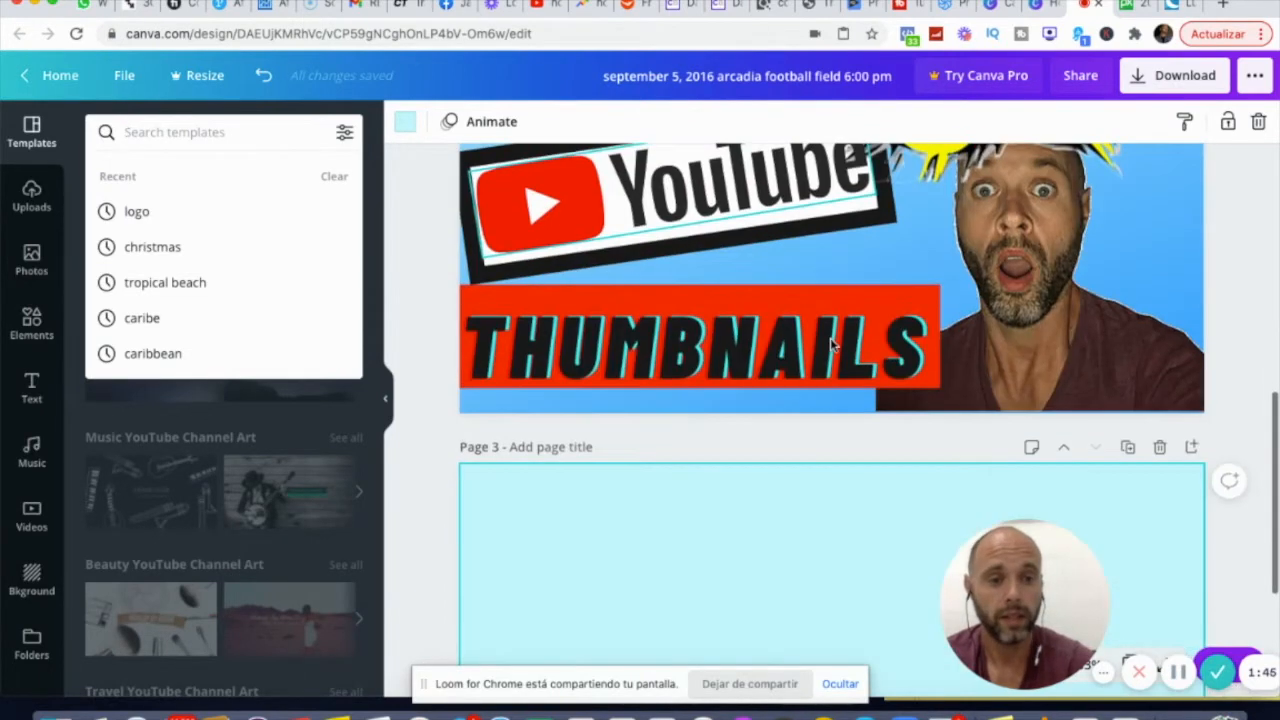
scroll(831, 344, "up", 3)
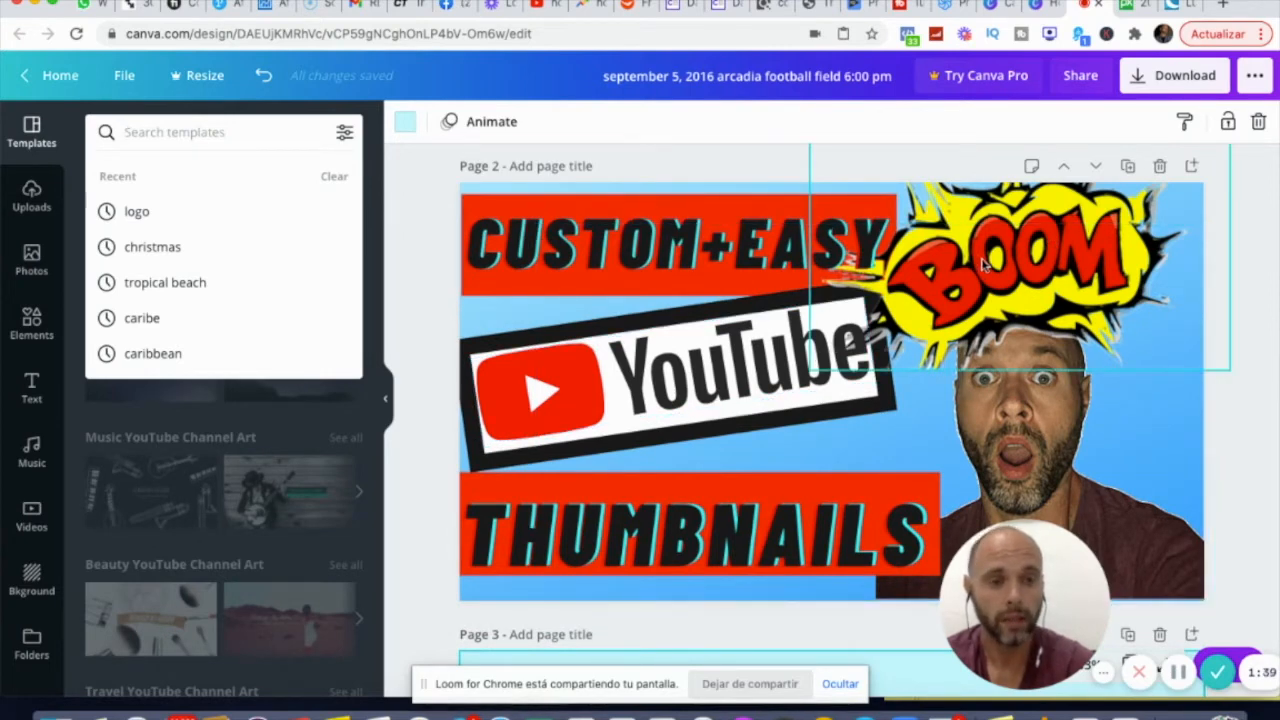
left_click_drag(998, 246, 978, 281)
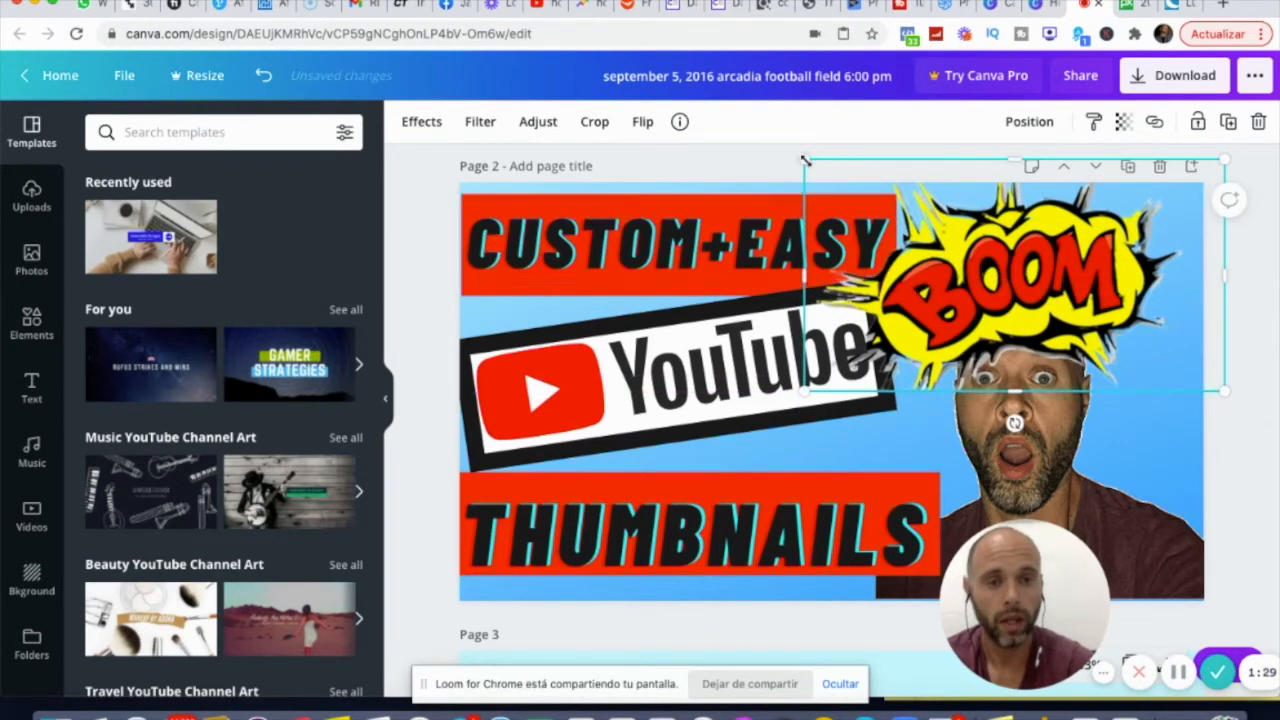
left_click_drag(848, 203, 828, 178)
Try shifting the man's cut-out on page 2 toward the text and move it back beneath the BOOM graphic
left_click(985, 449)
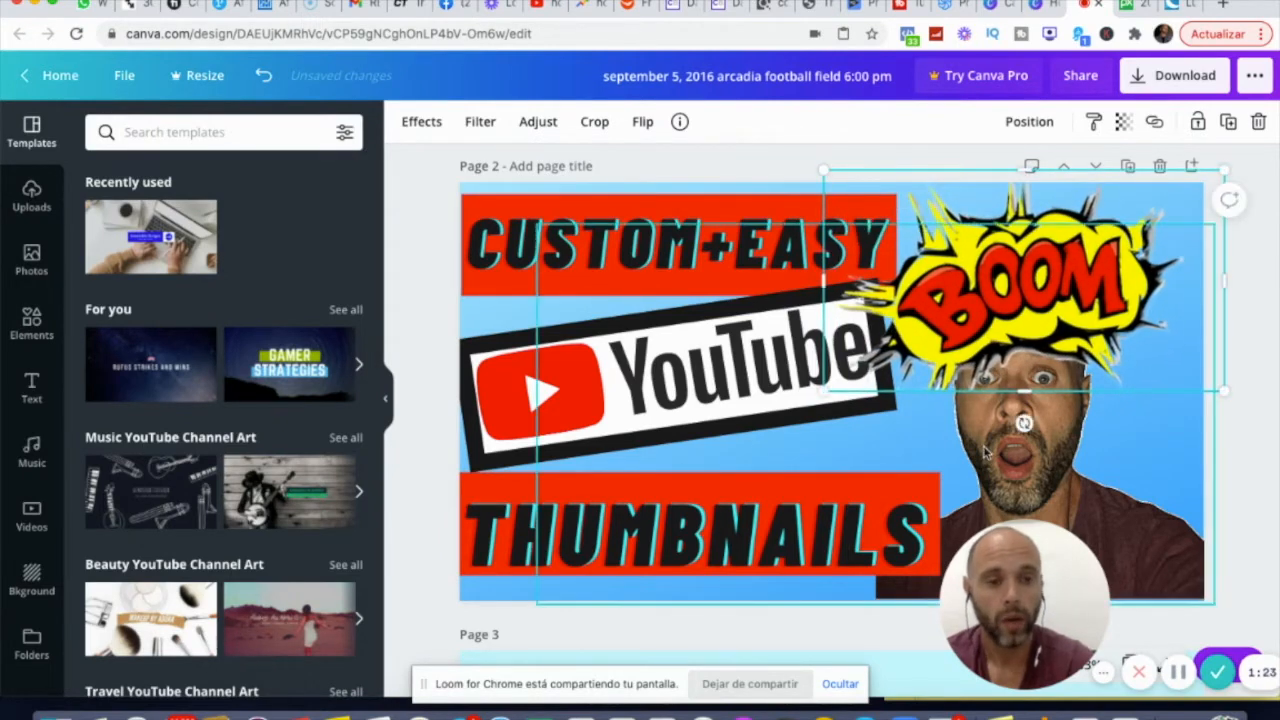
left_click_drag(985, 449, 880, 447)
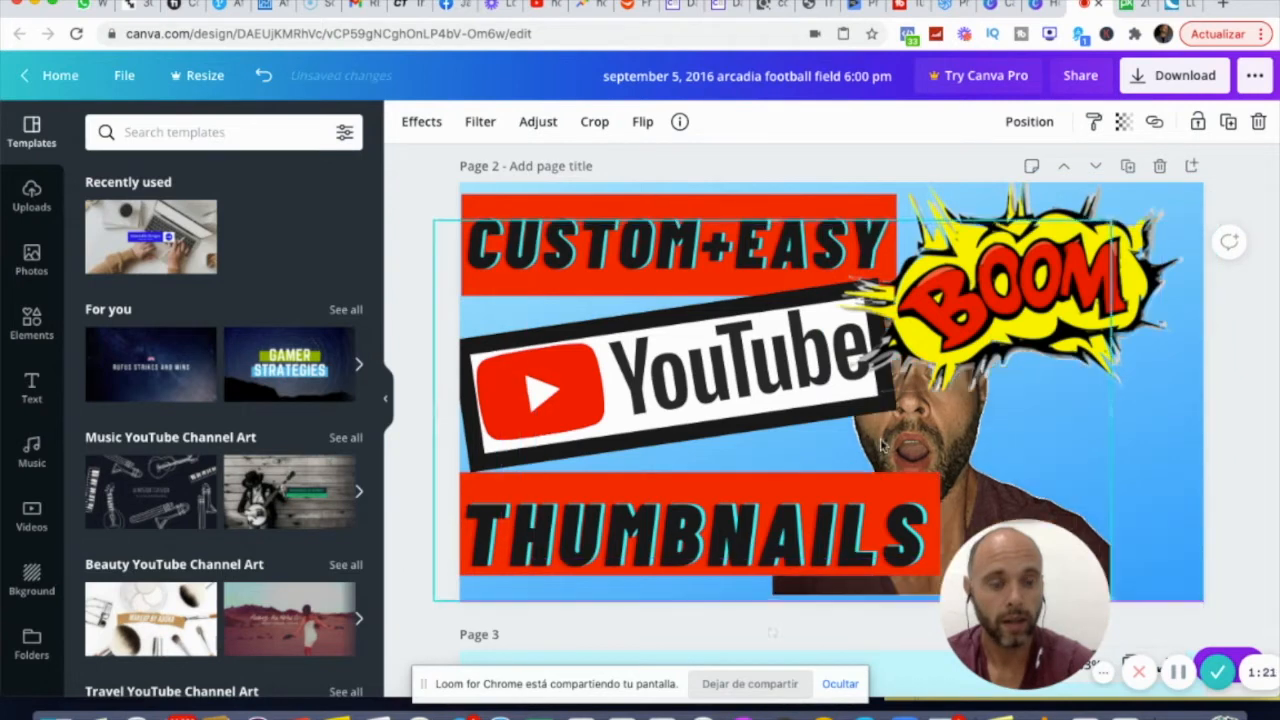
left_click_drag(996, 454, 1010, 449)
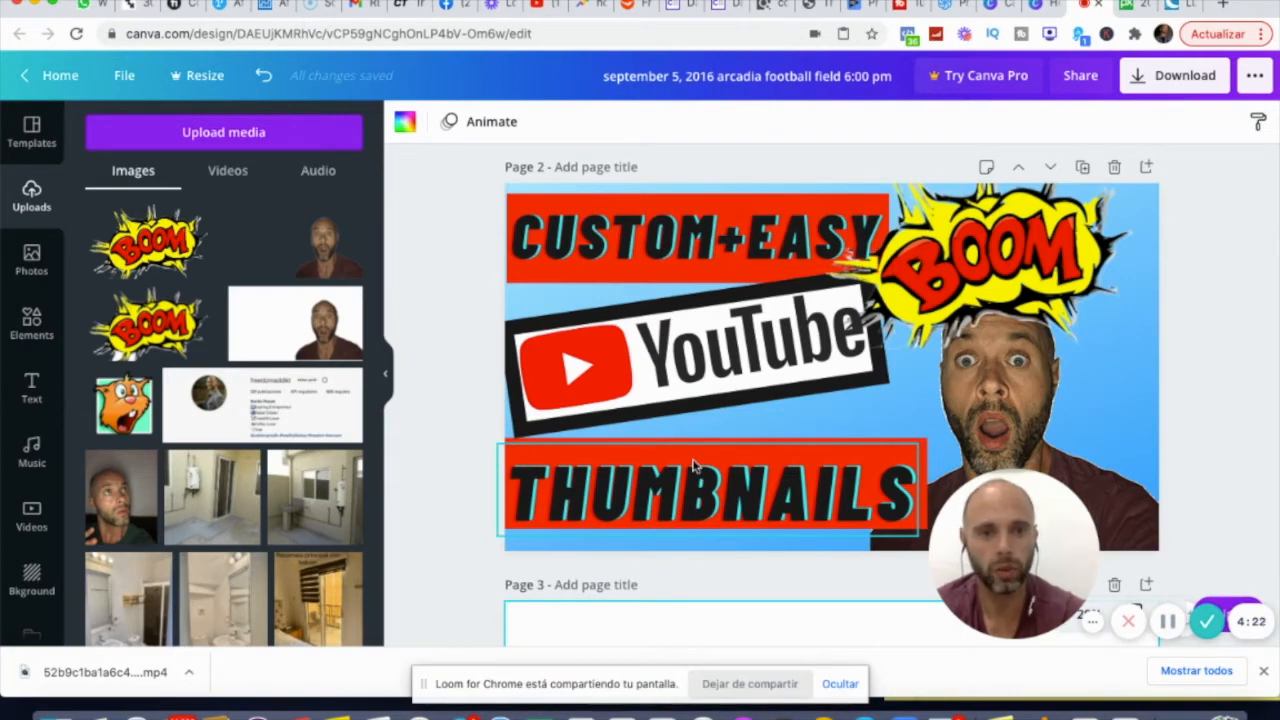
Apply the Music YouTube Channel Art template with the banjo player to blank page 3 and dismiss the connection notice
scroll(695, 465, "down", 5)
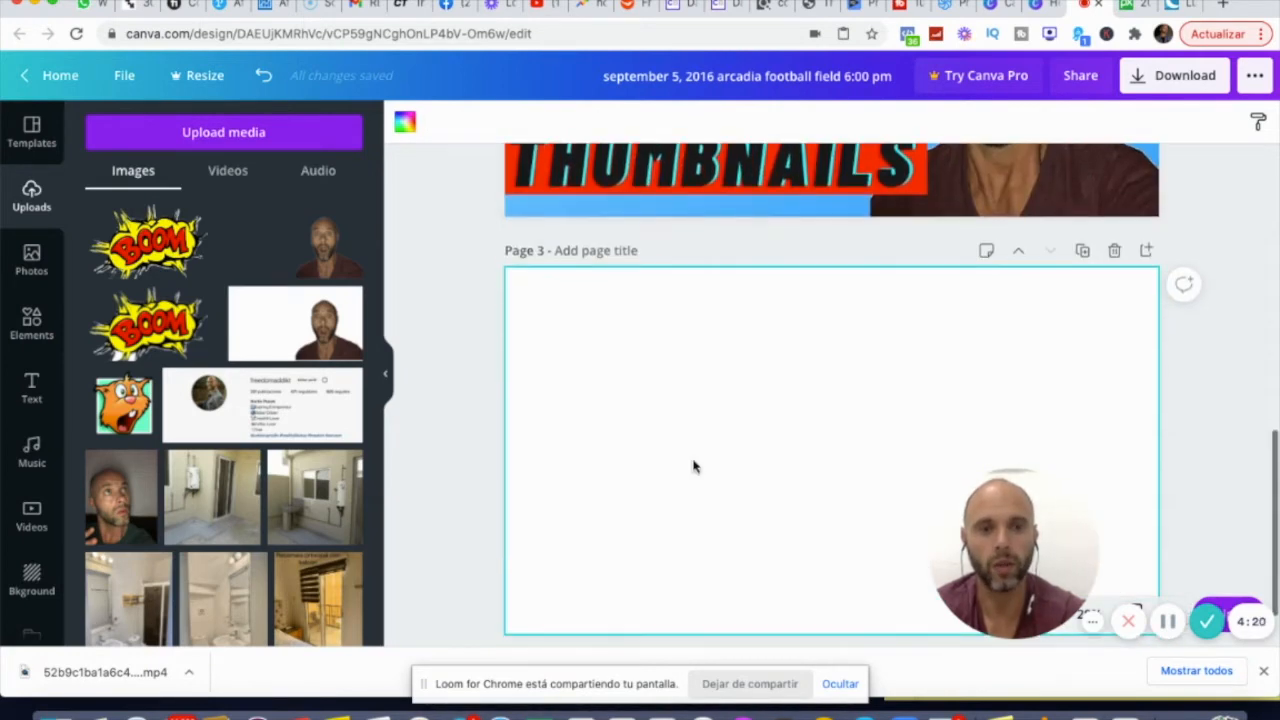
scroll(695, 465, "down", 1)
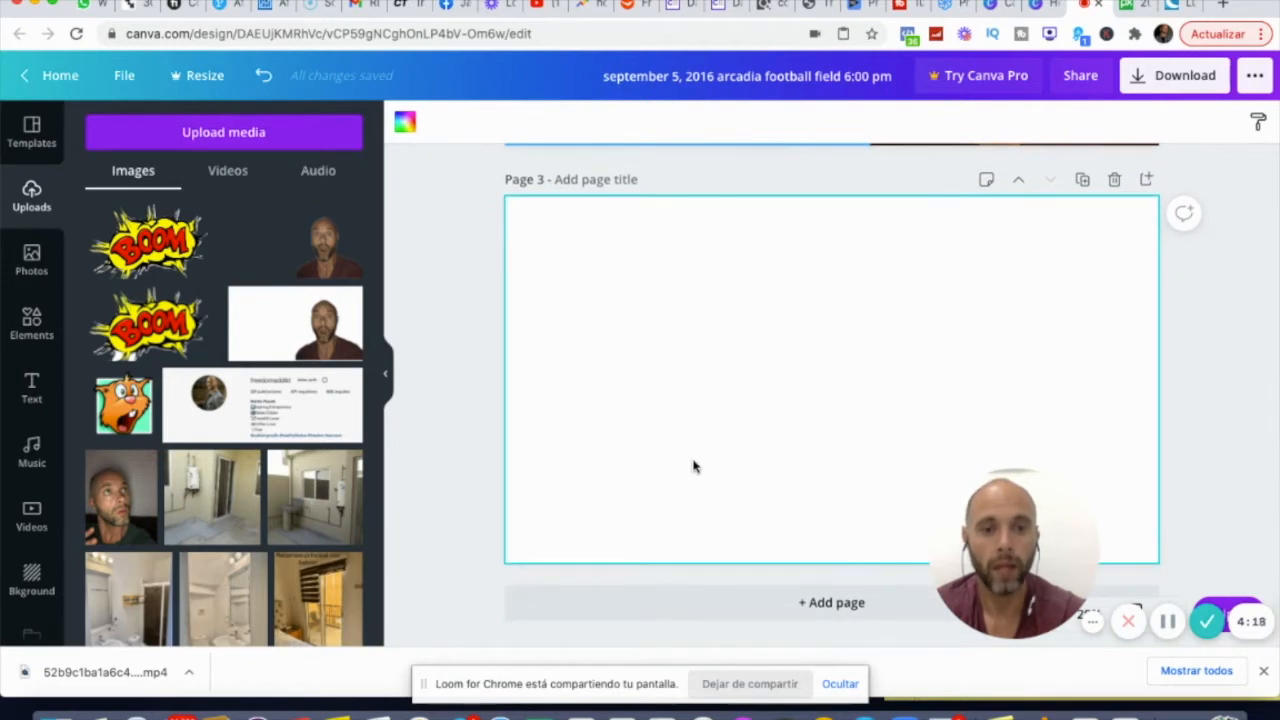
scroll(695, 466, "up", 1)
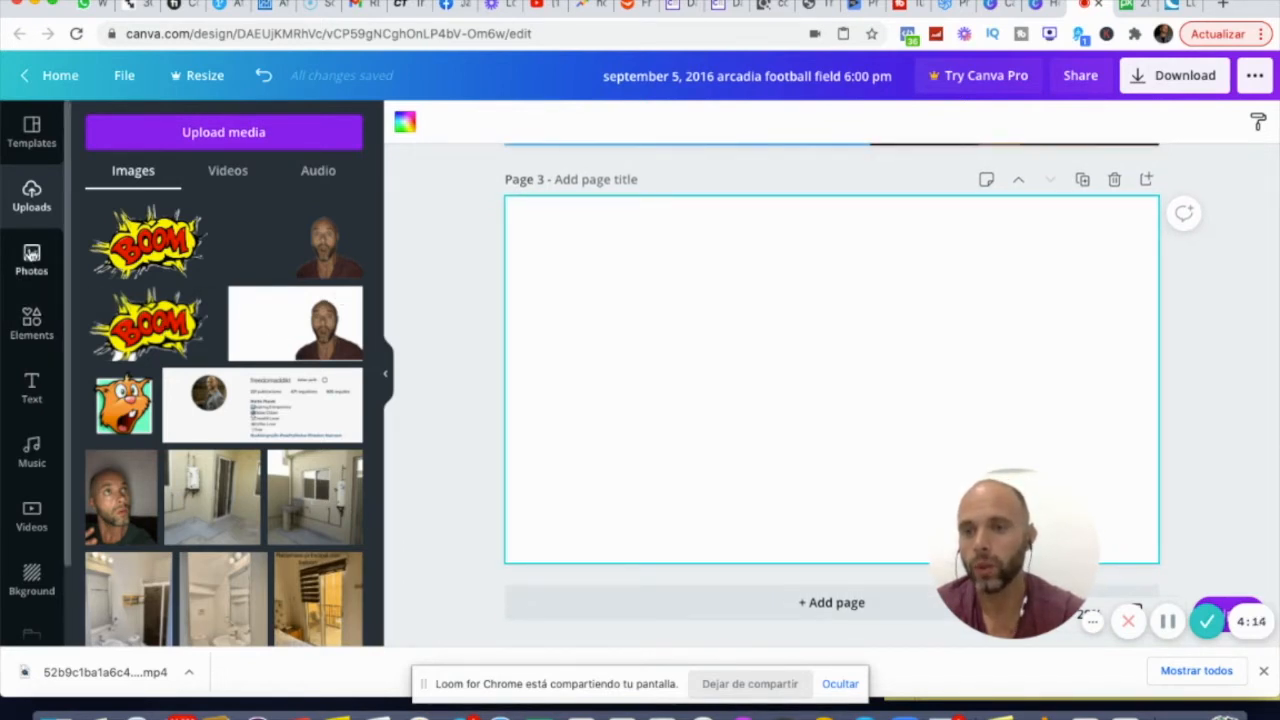
left_click(31, 132)
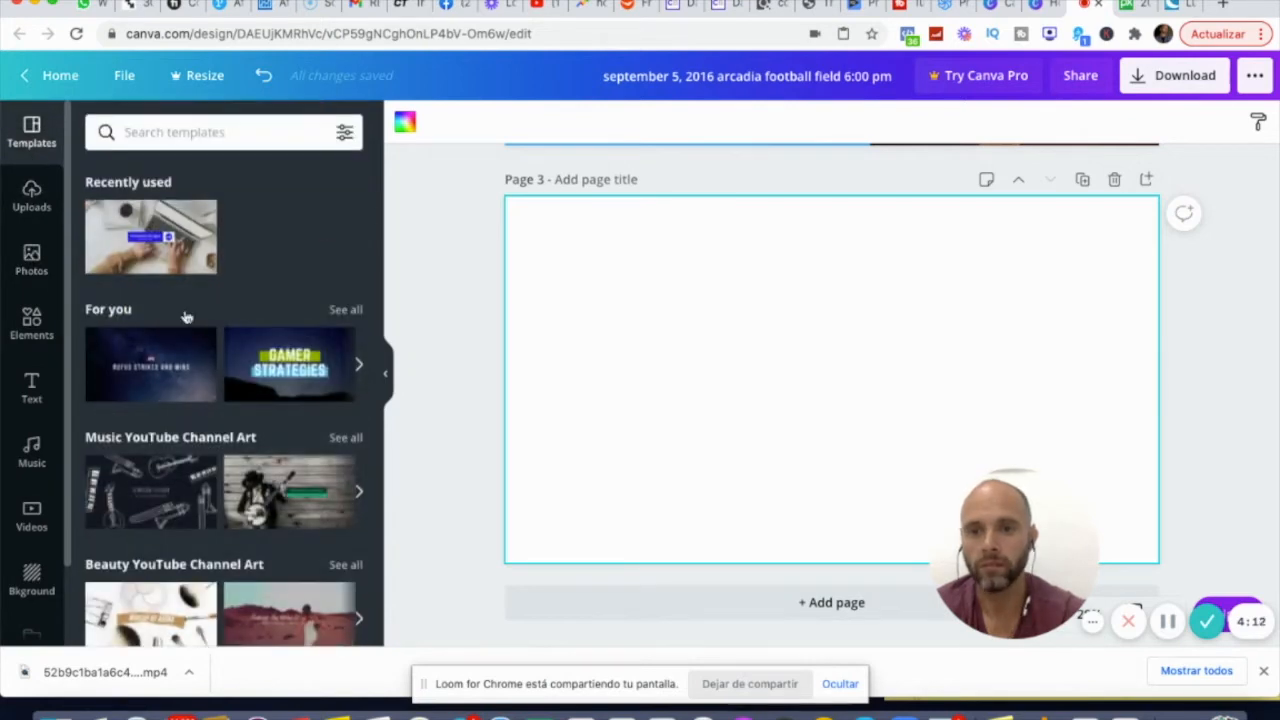
scroll(227, 445, "down", 5)
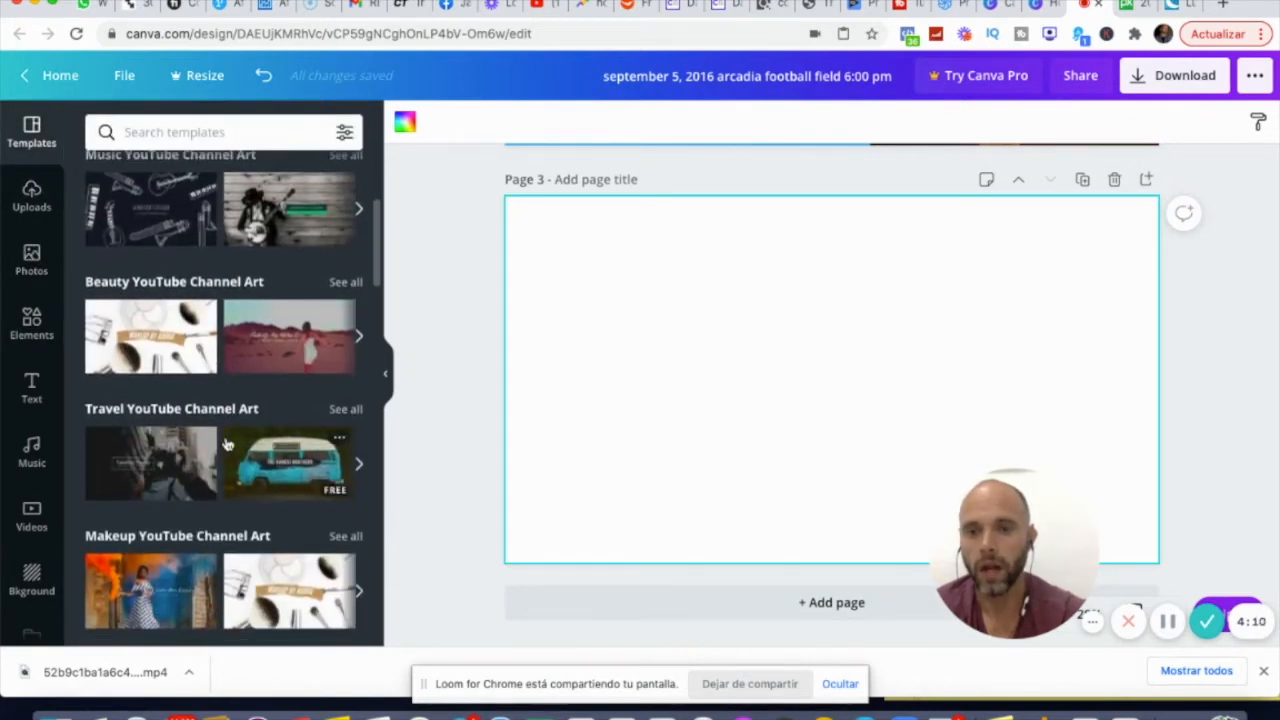
scroll(227, 445, "up", 2)
left_click(267, 292)
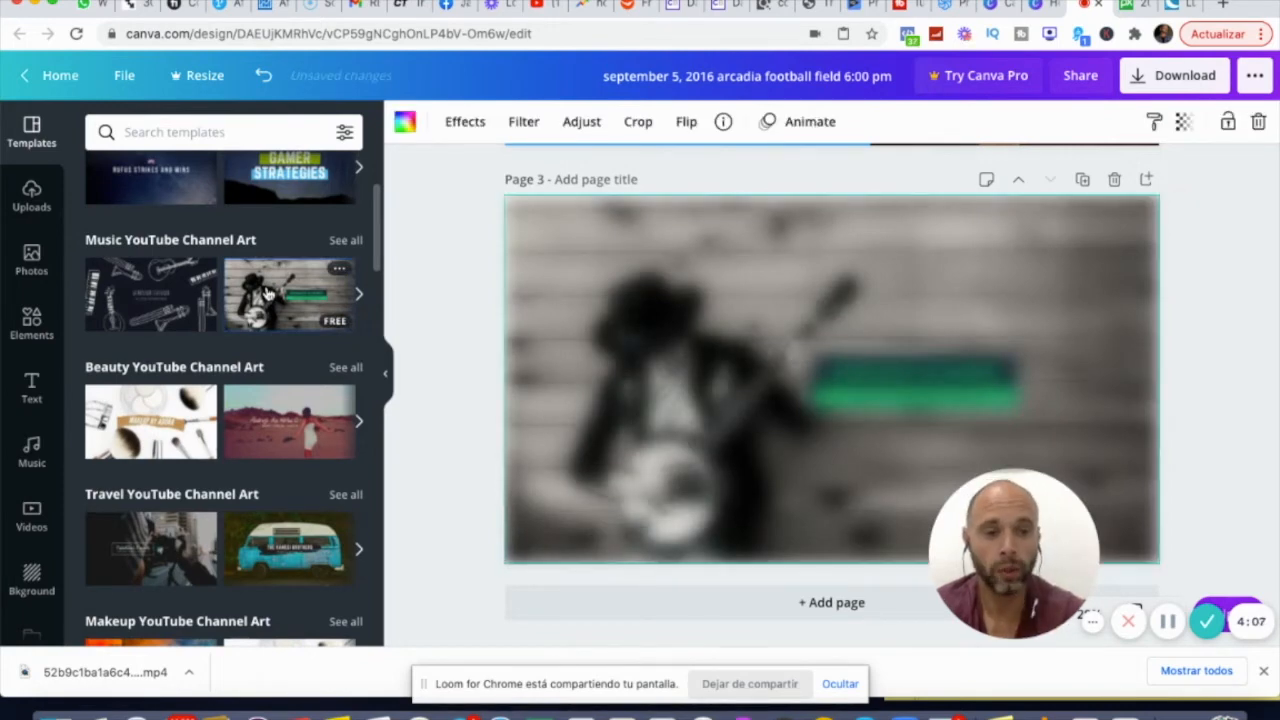
left_click(805, 142)
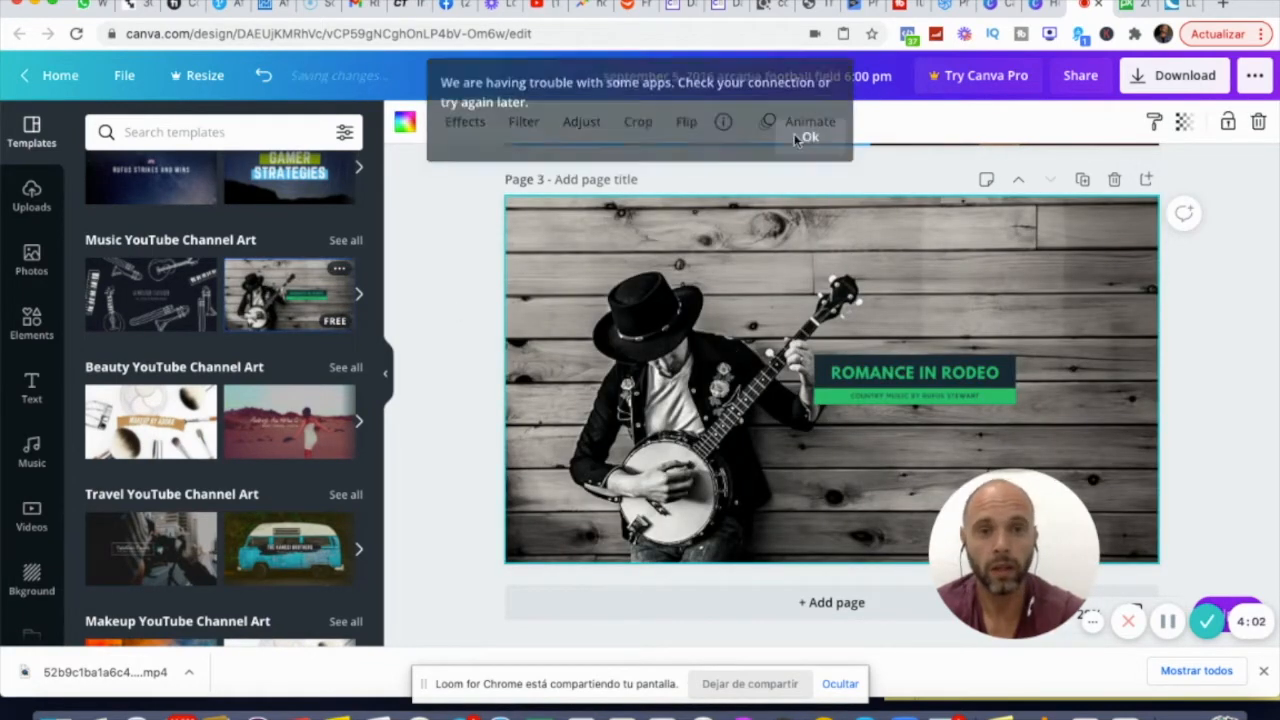
Delete the whole ROMANCE IN RODEO text group from page 3
left_click(911, 383)
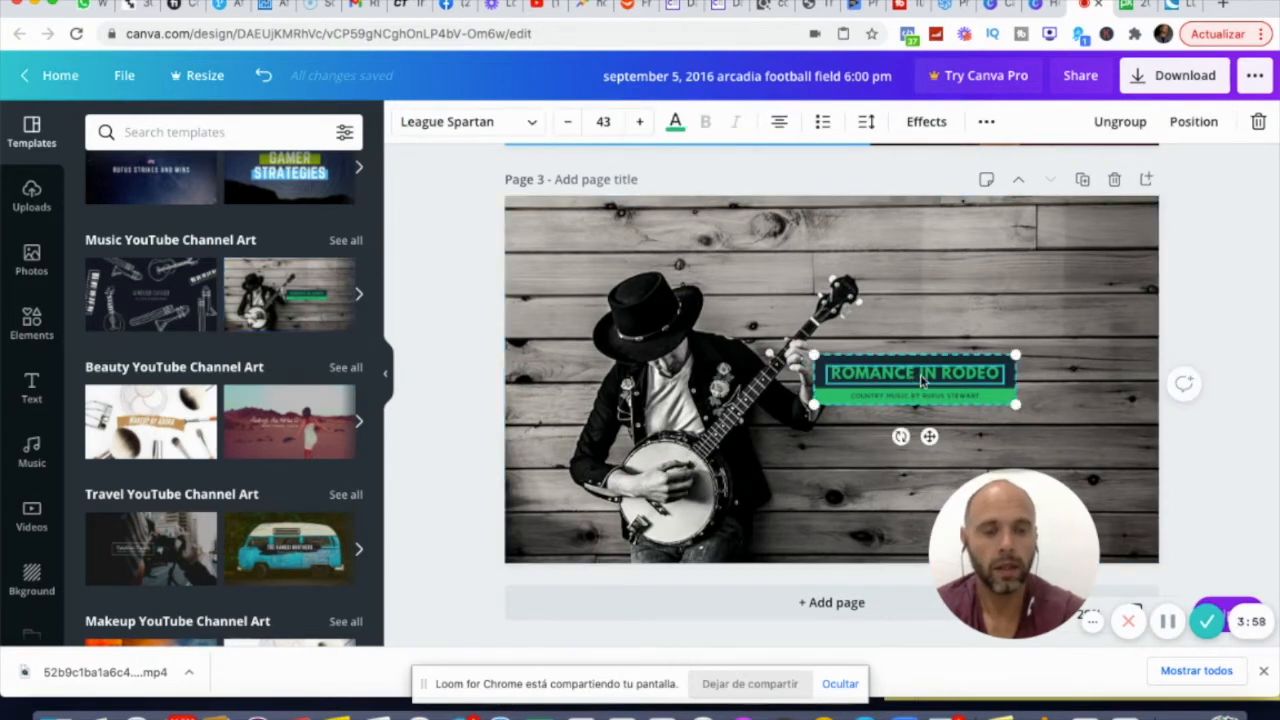
left_click(1258, 123)
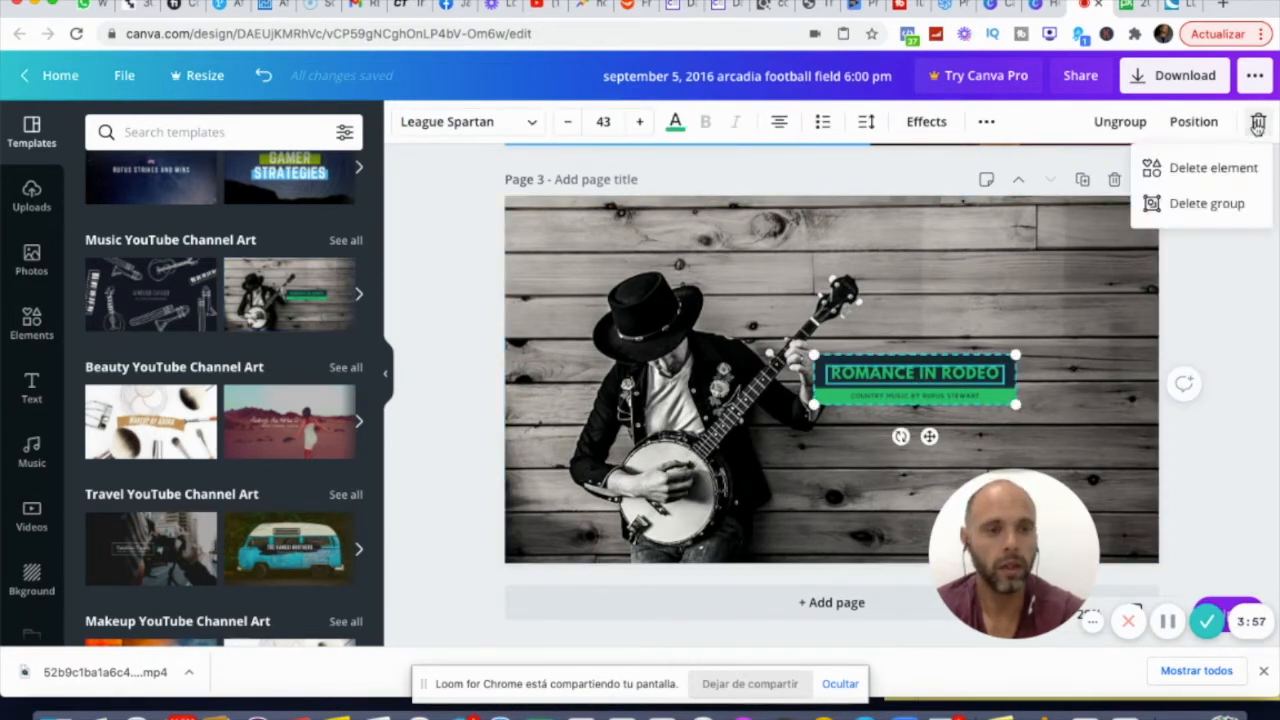
left_click(1186, 204)
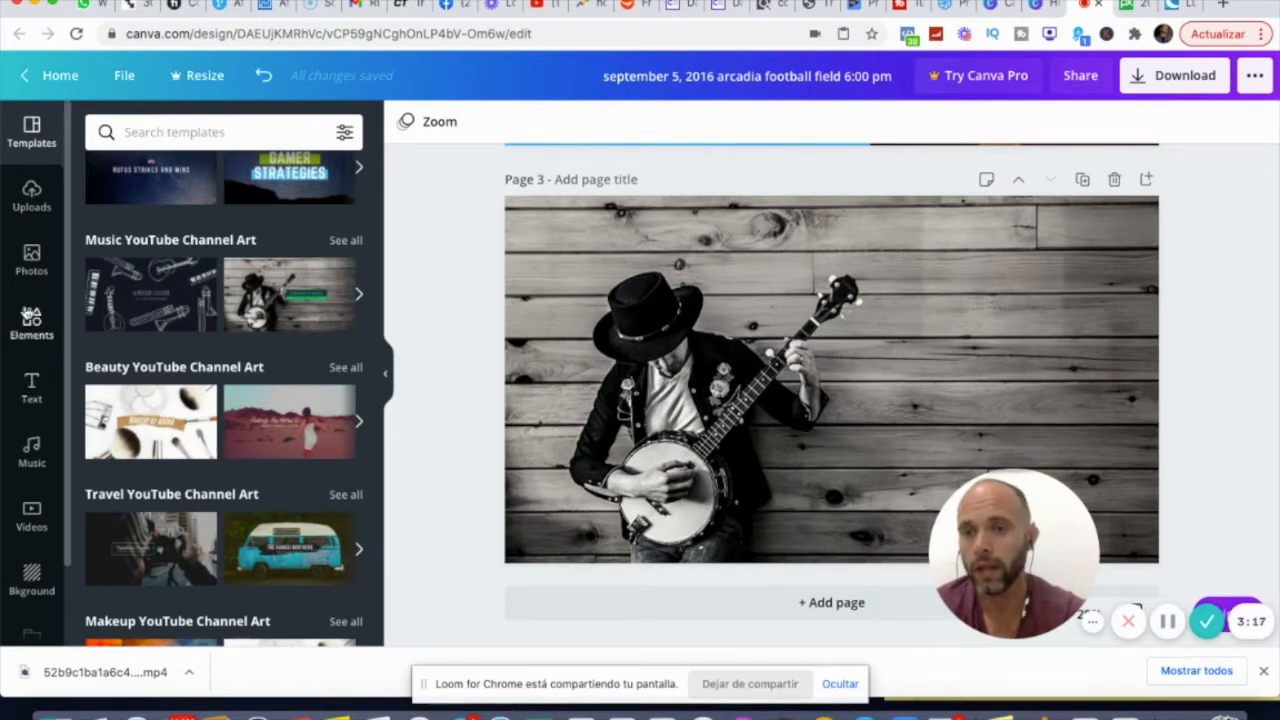
Clear the Shapes search and examine the categories of graphics in the elements library, from recently used items and lines to gradients and illustrations
left_click(30, 316)
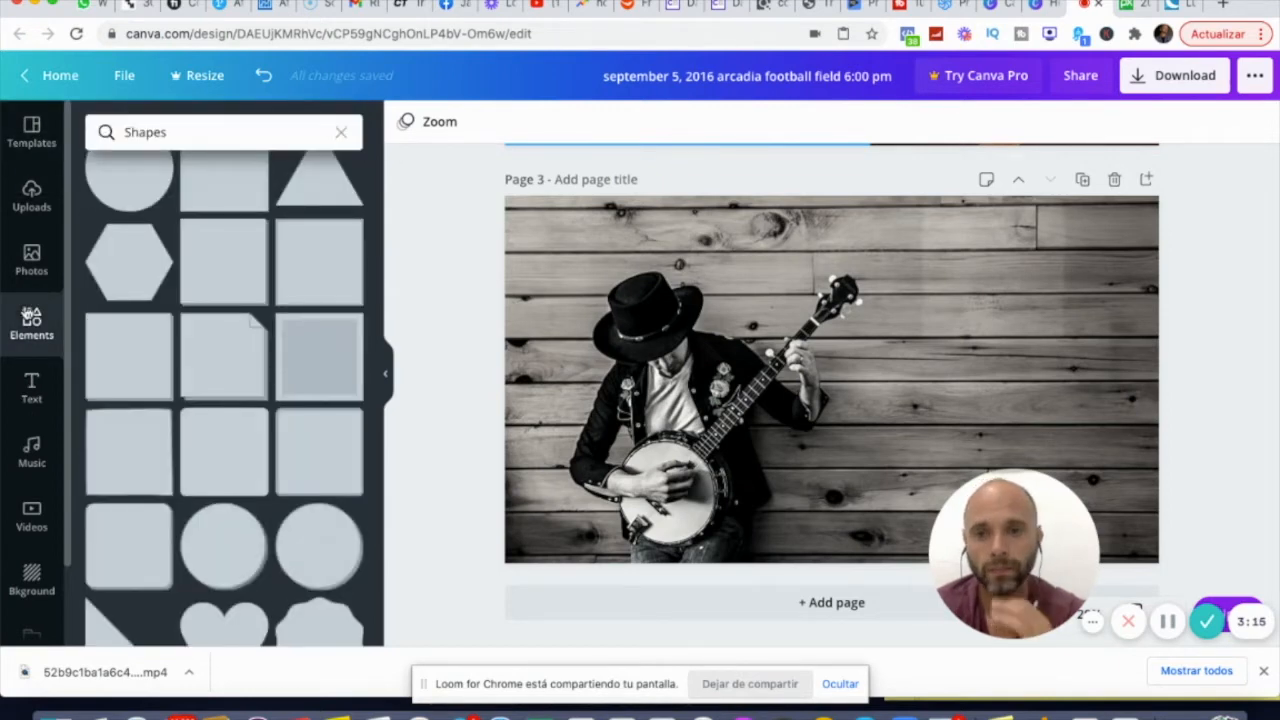
left_click(339, 134)
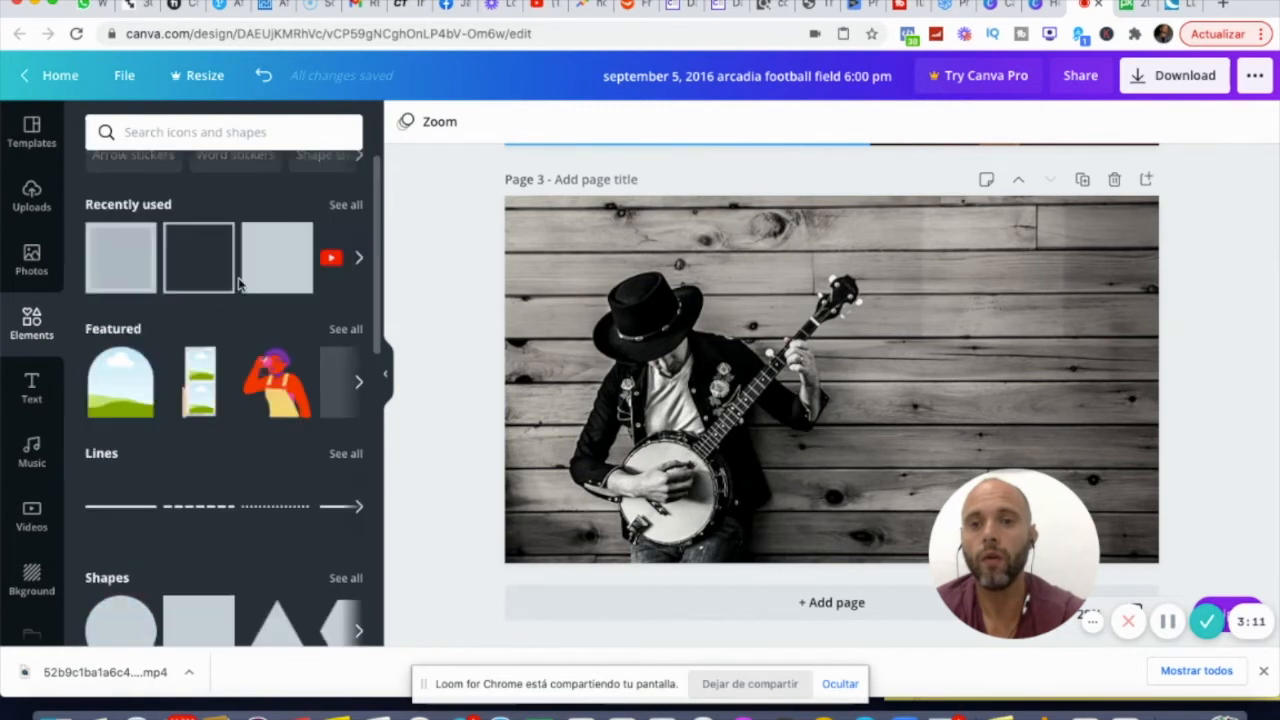
scroll(239, 285, "up", 1)
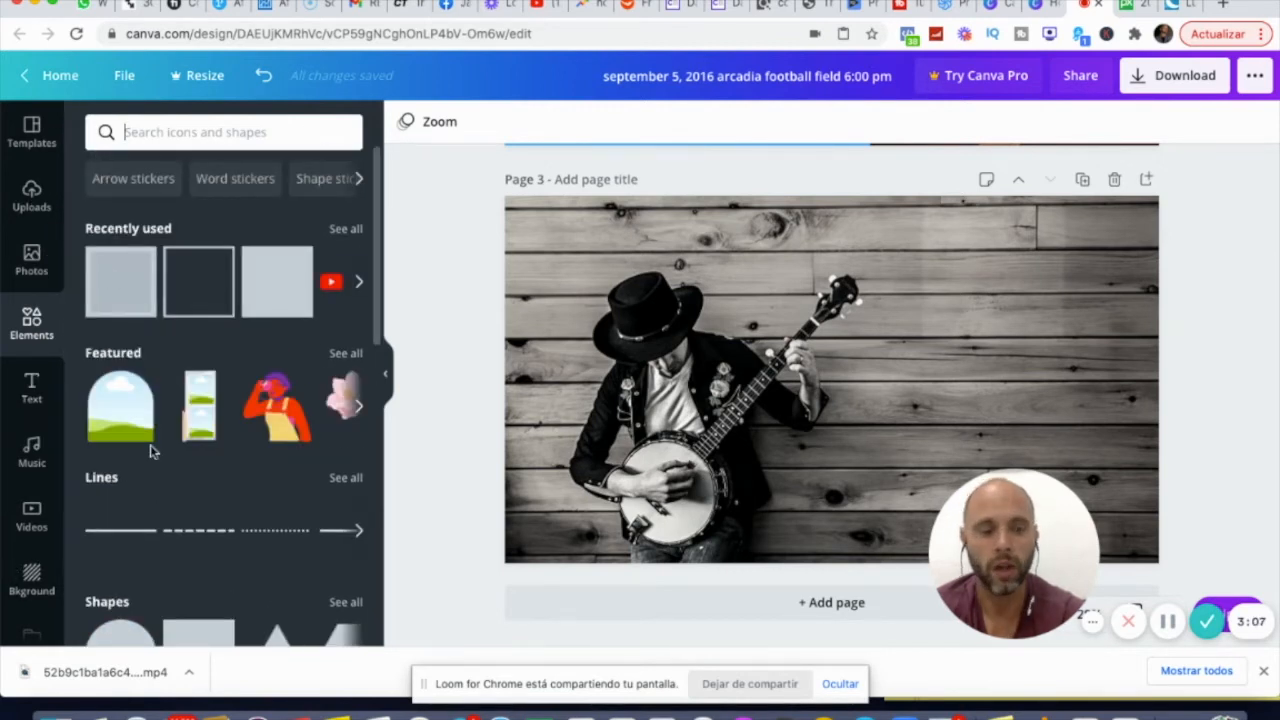
scroll(200, 430, "down", 3)
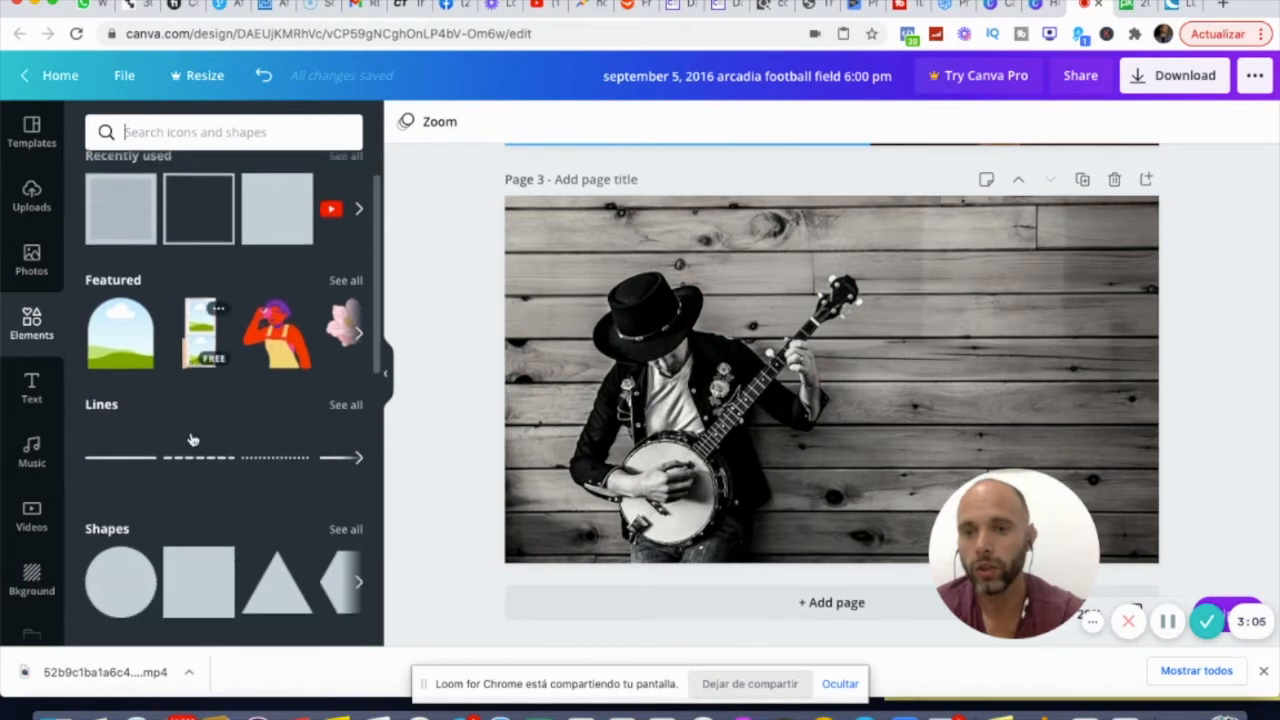
scroll(150, 440, "down", 3)
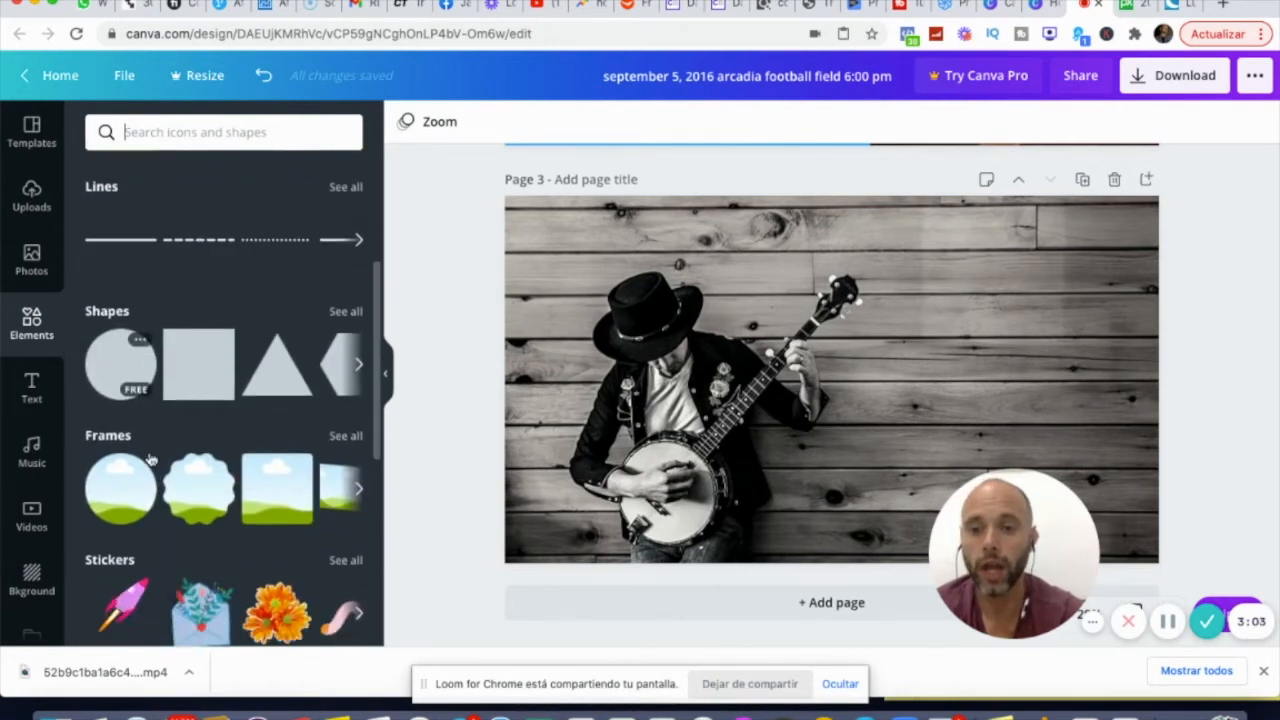
scroll(148, 458, "down", 4)
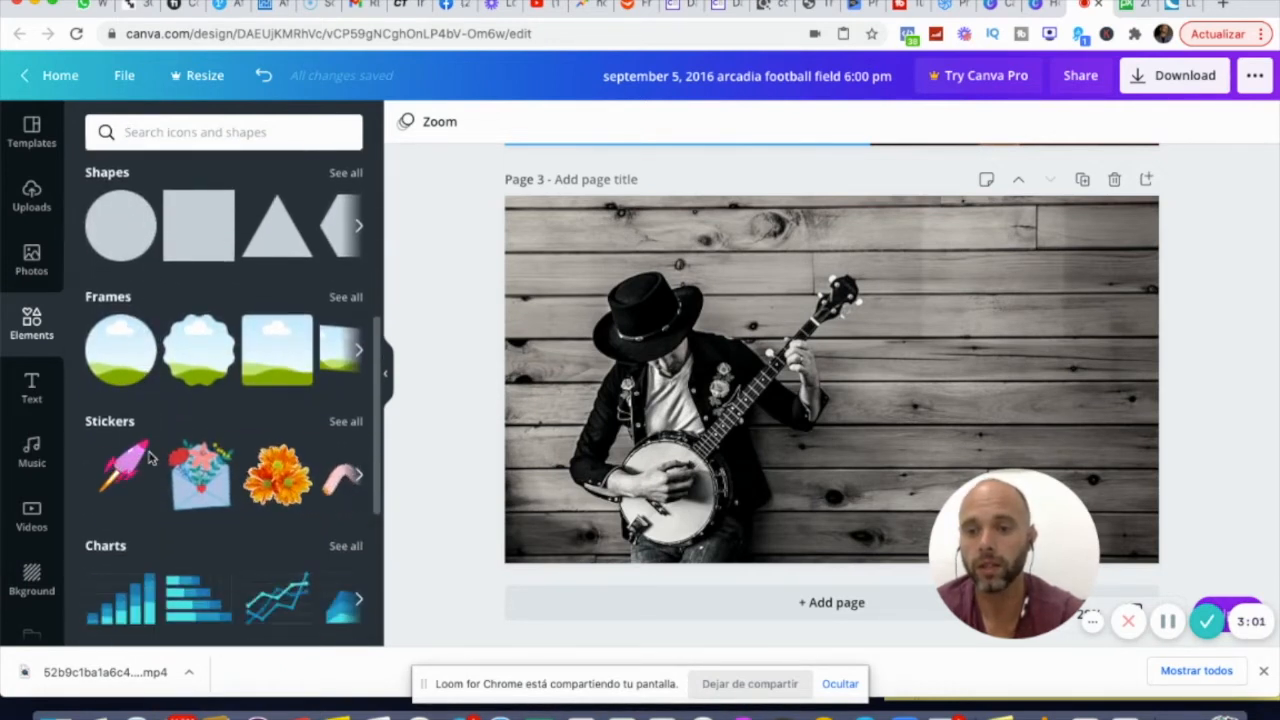
scroll(148, 458, "down", 3)
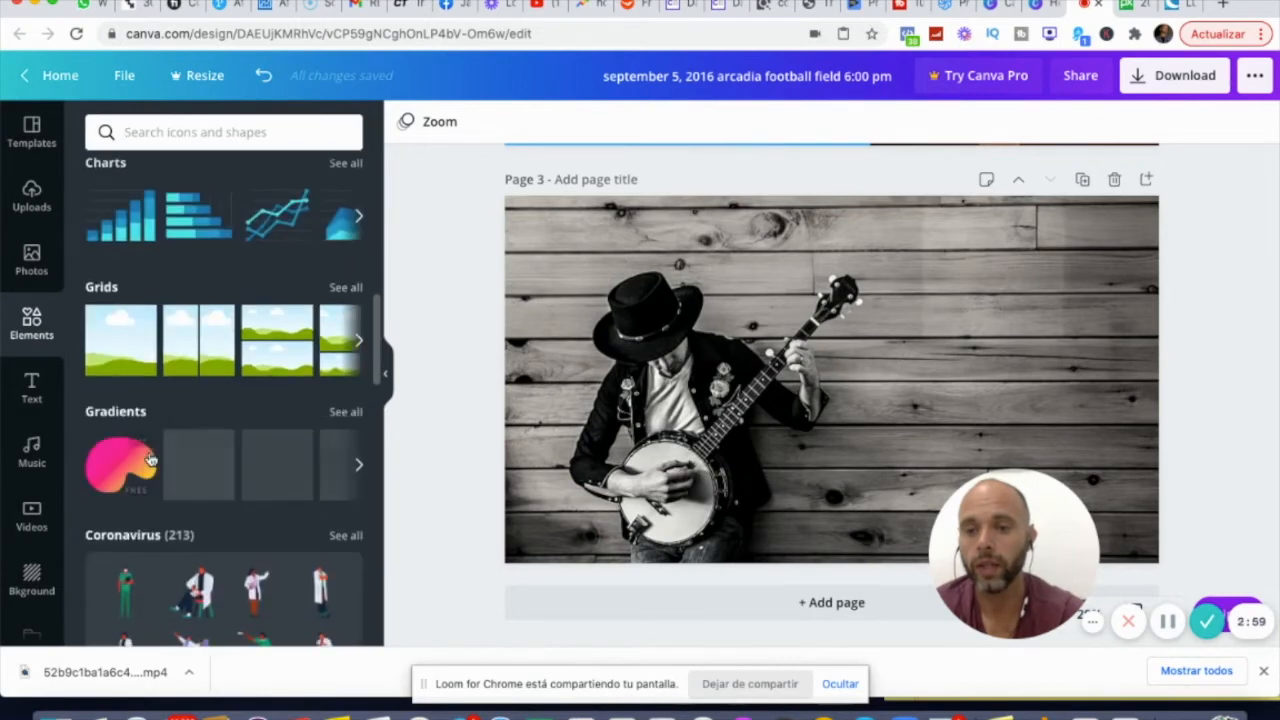
scroll(150, 456, "down", 1)
scroll(150, 455, "down", 1)
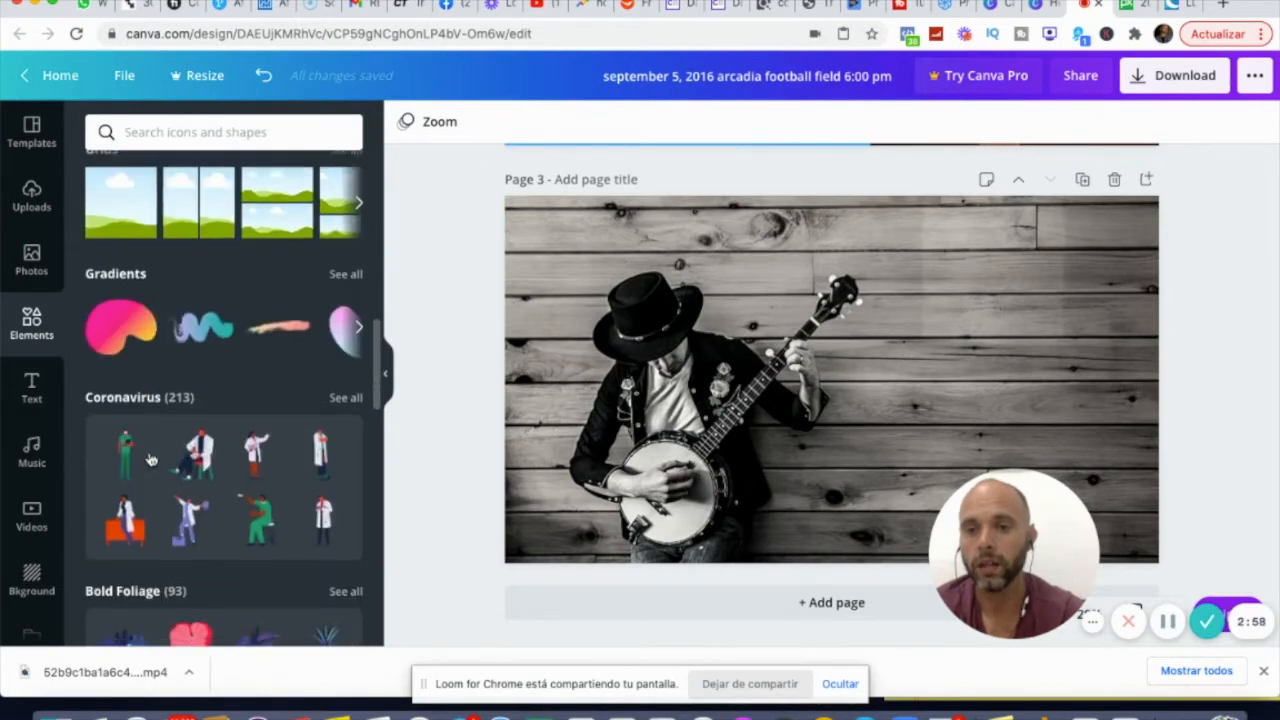
scroll(150, 445, "down", 4)
scroll(148, 447, "up", 8)
scroll(148, 447, "up", 5)
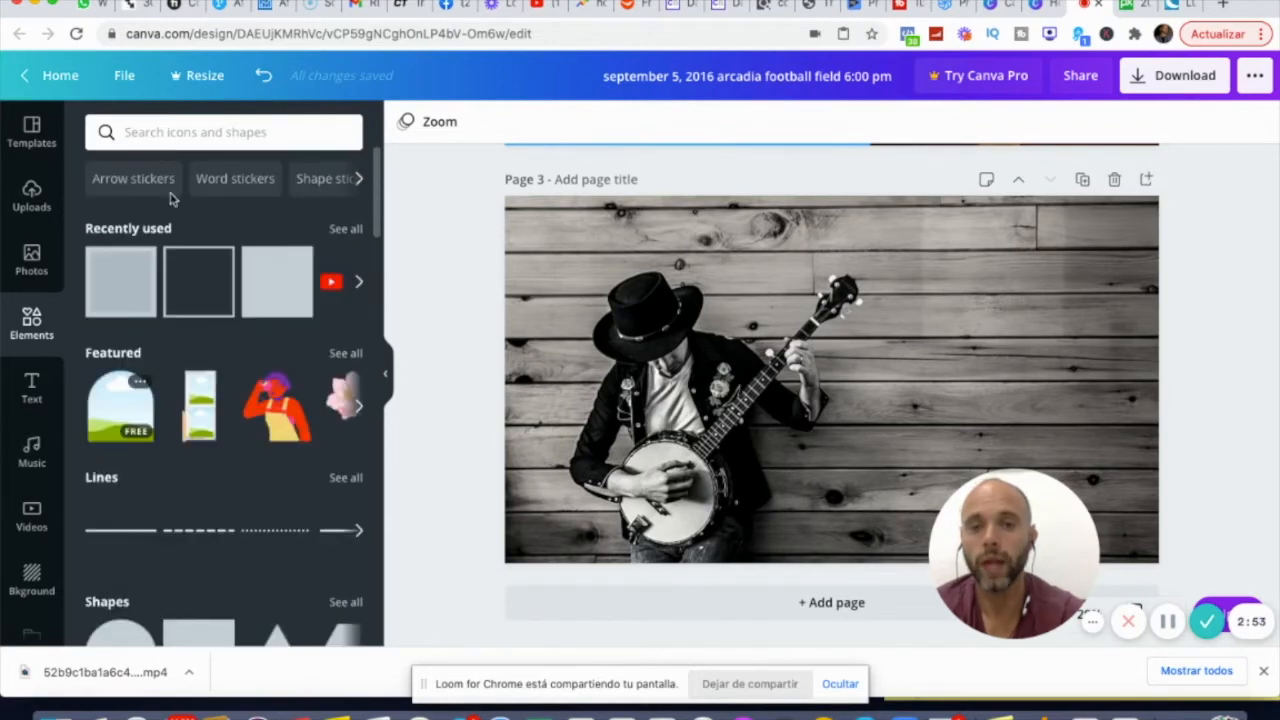
Search the elements library for "musical note"
left_click(190, 134)
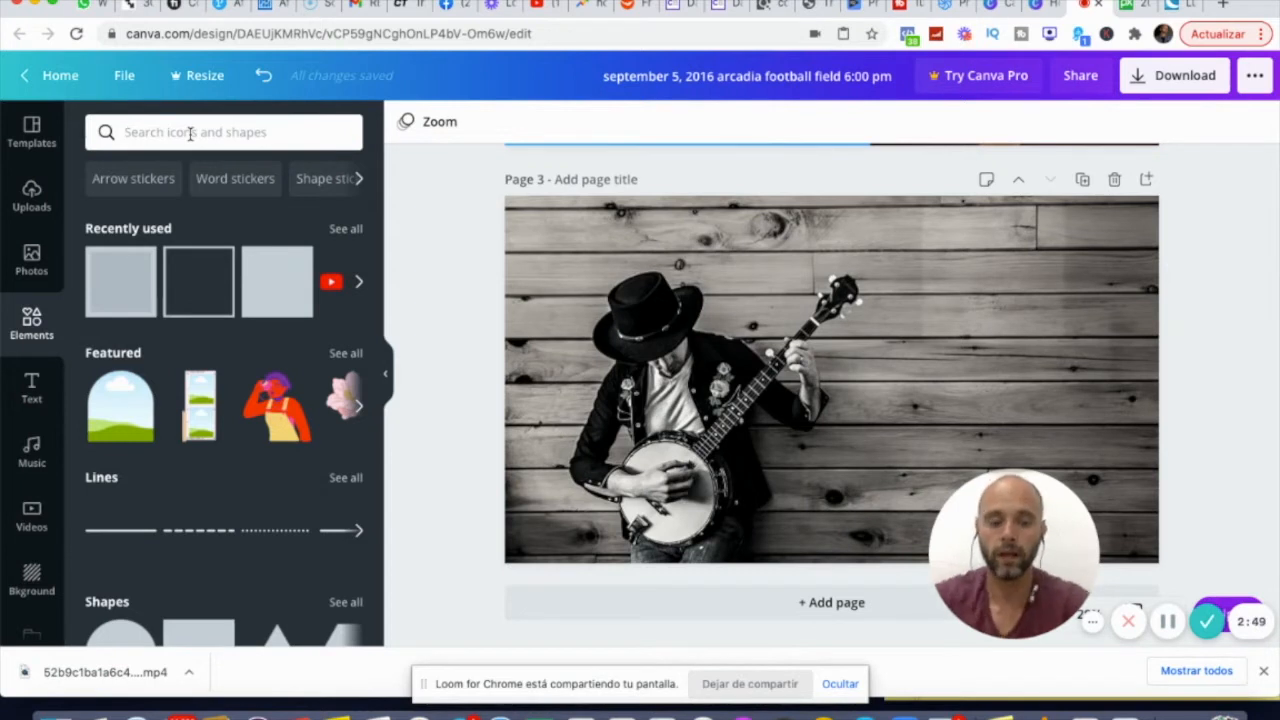
type("m")
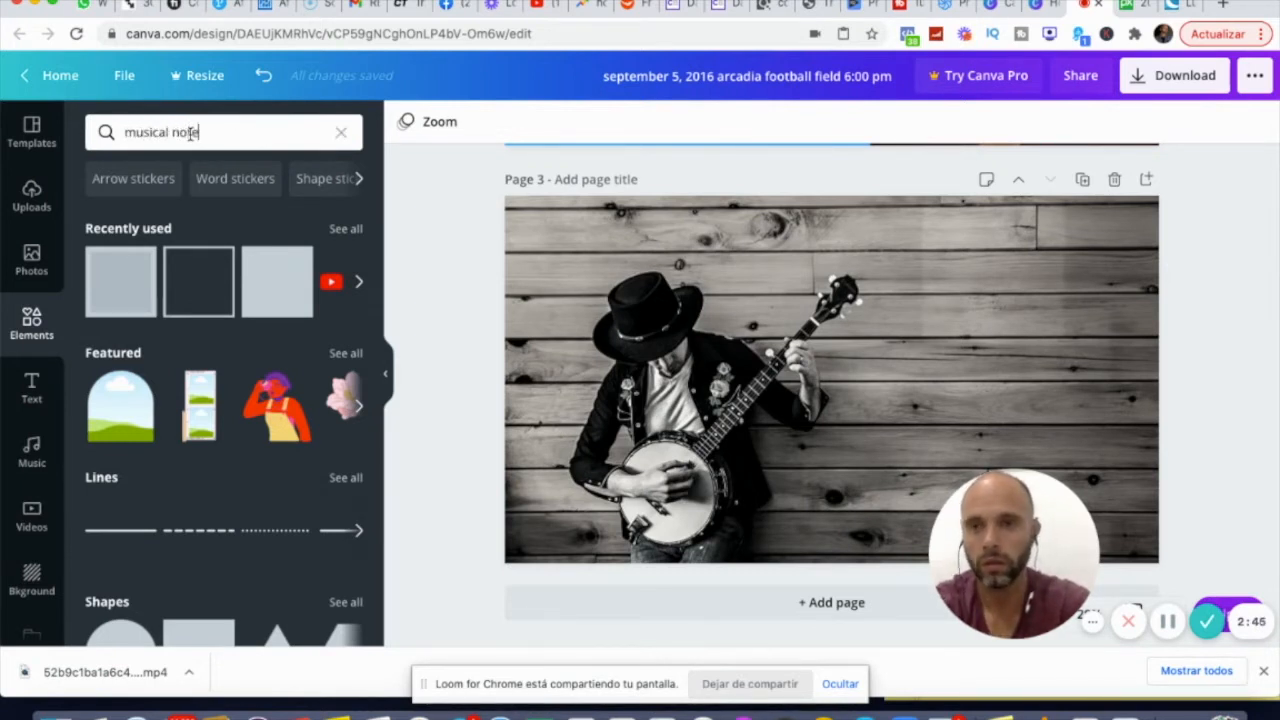
type("usical note")
key("Return")
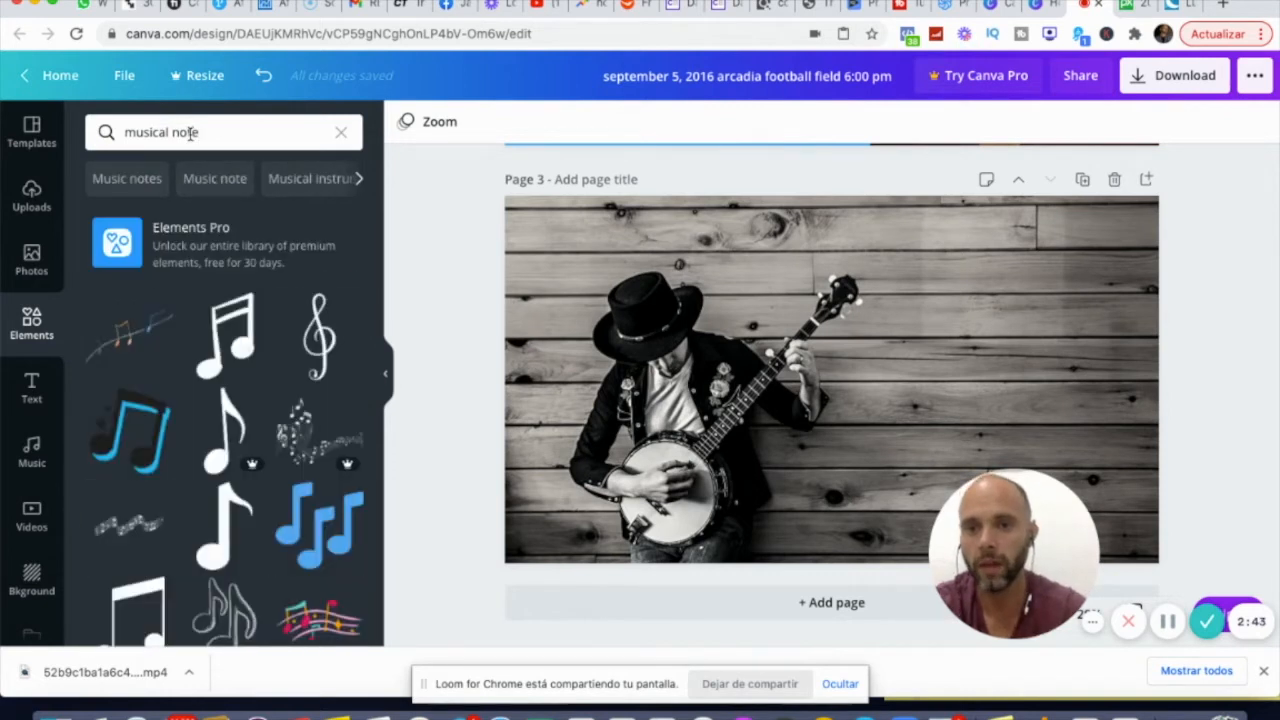
Add the free black and pink musical note to page 3, place it in the photo's upper right area and enlarge it slightly
scroll(178, 430, "down", 5)
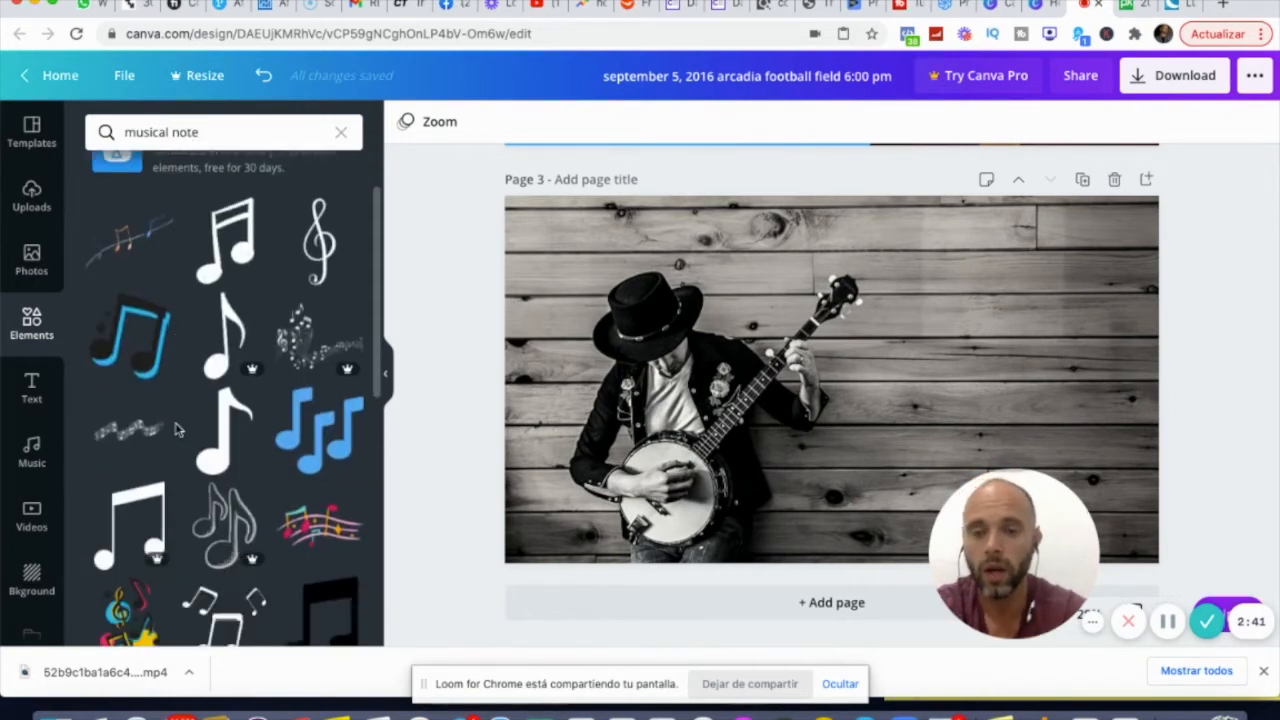
scroll(178, 430, "up", 2)
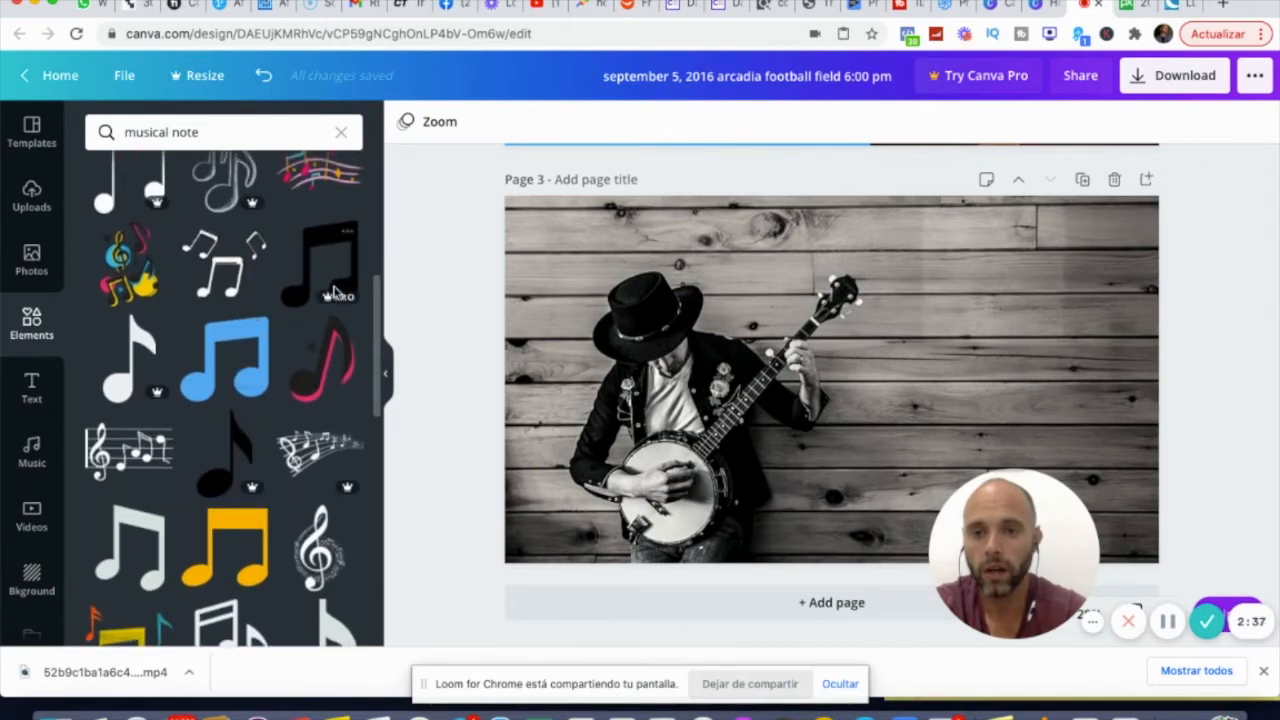
scroll(268, 372, "down", 5)
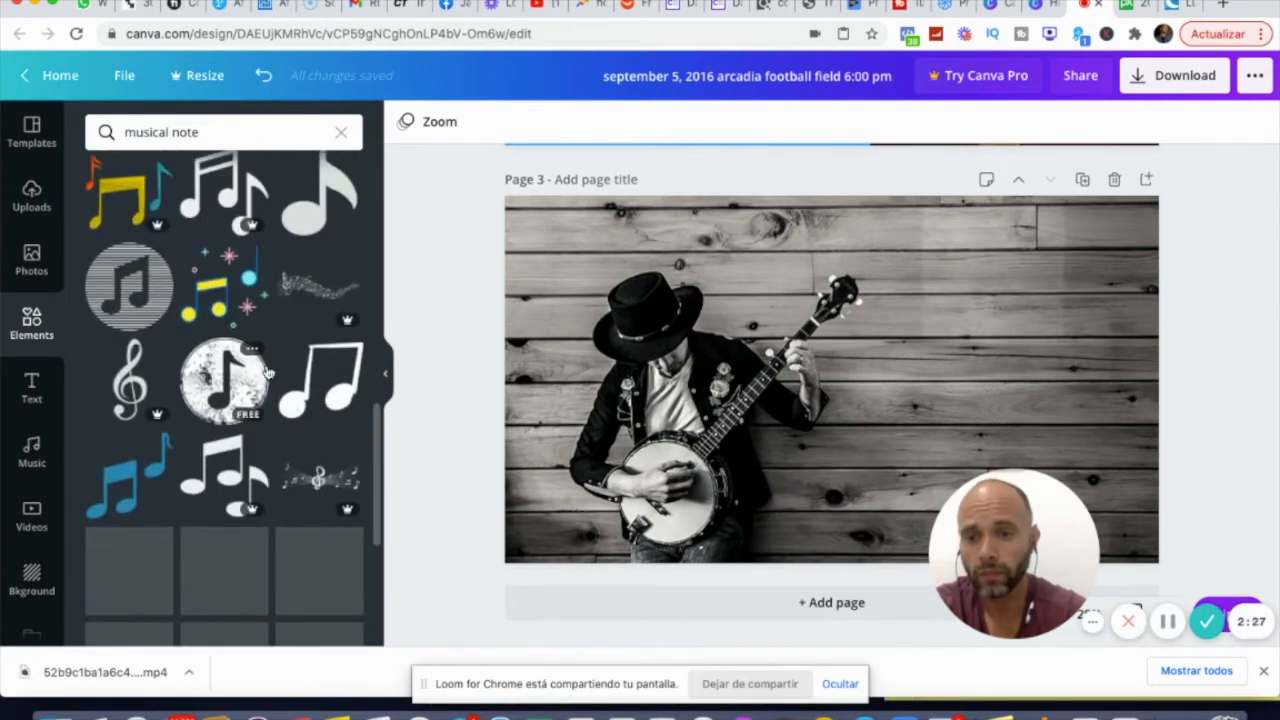
scroll(268, 372, "down", 6)
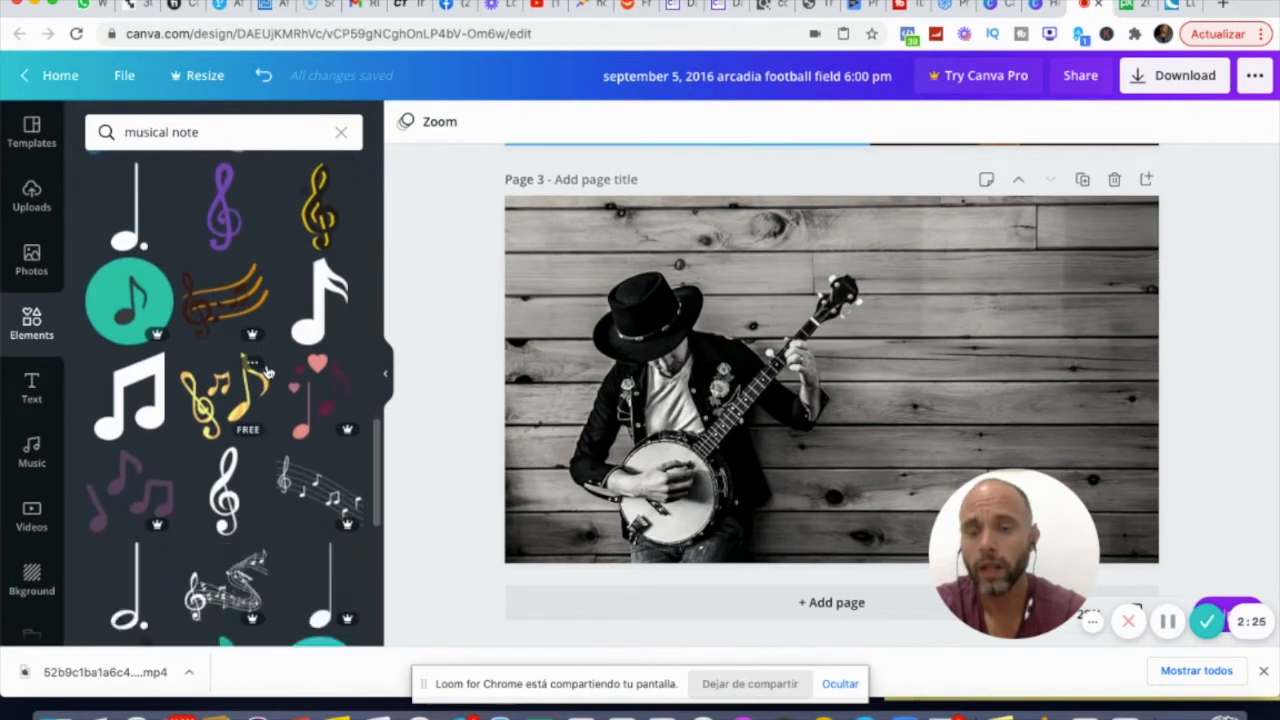
scroll(268, 372, "up", 8)
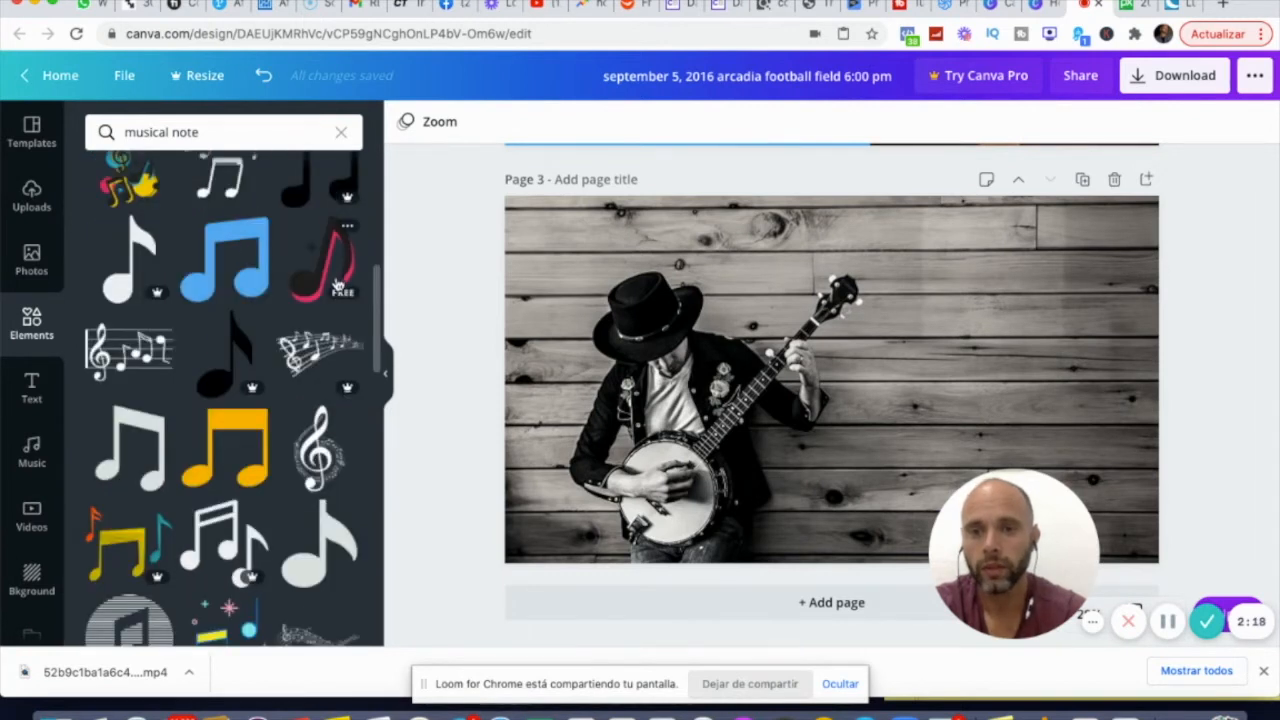
left_click(338, 285)
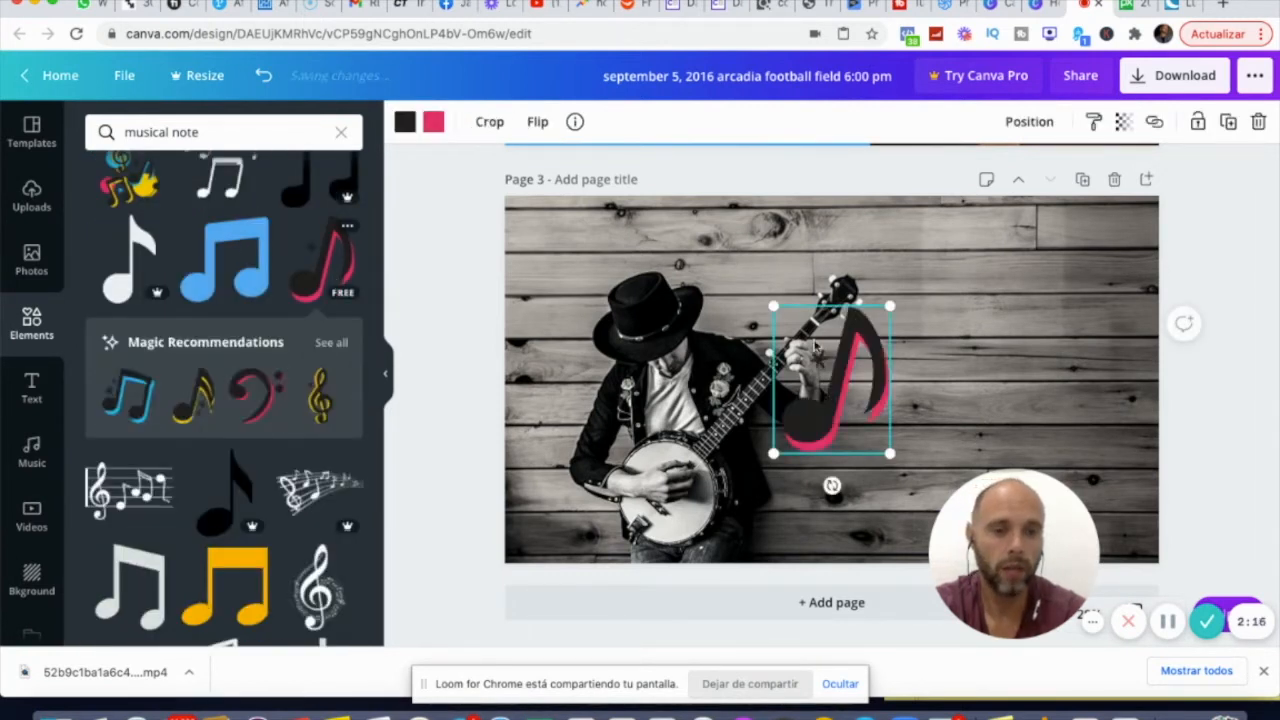
left_click_drag(840, 362, 1006, 276)
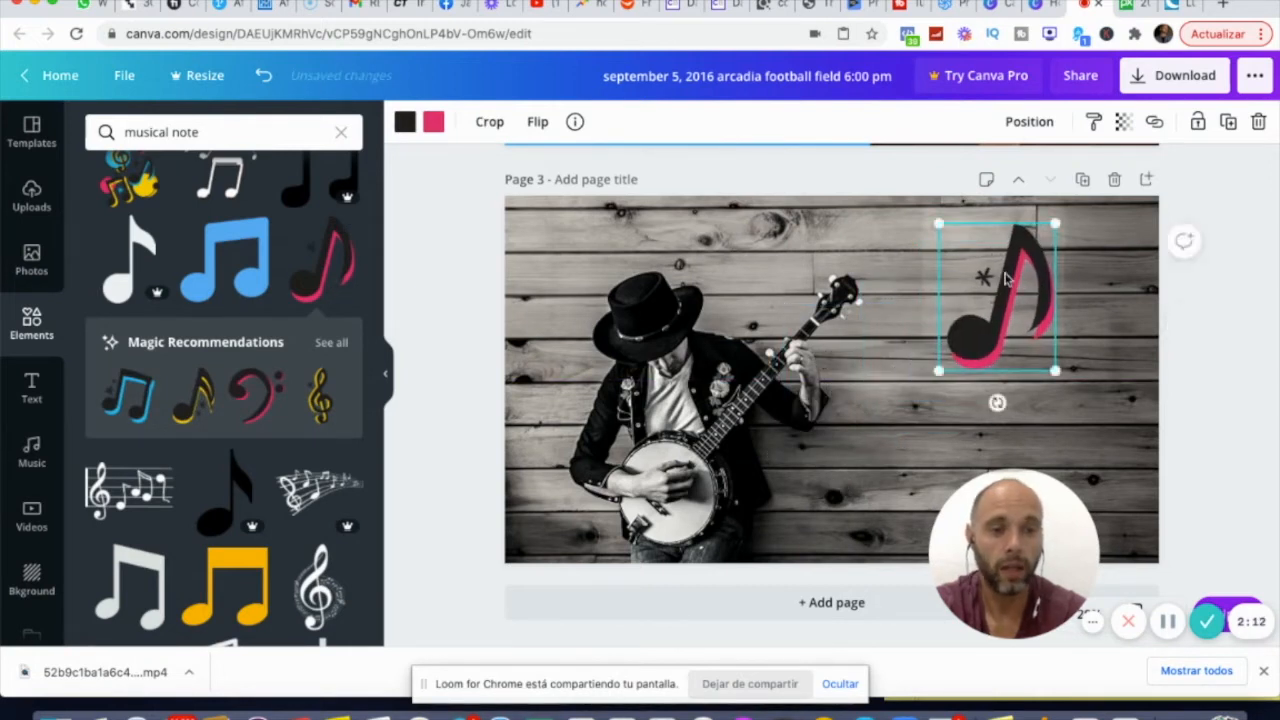
mouse_move(939, 224)
left_mouse_down()
mouse_move(994, 293)
mouse_move(926, 232)
mouse_move(932, 220)
left_mouse_up()
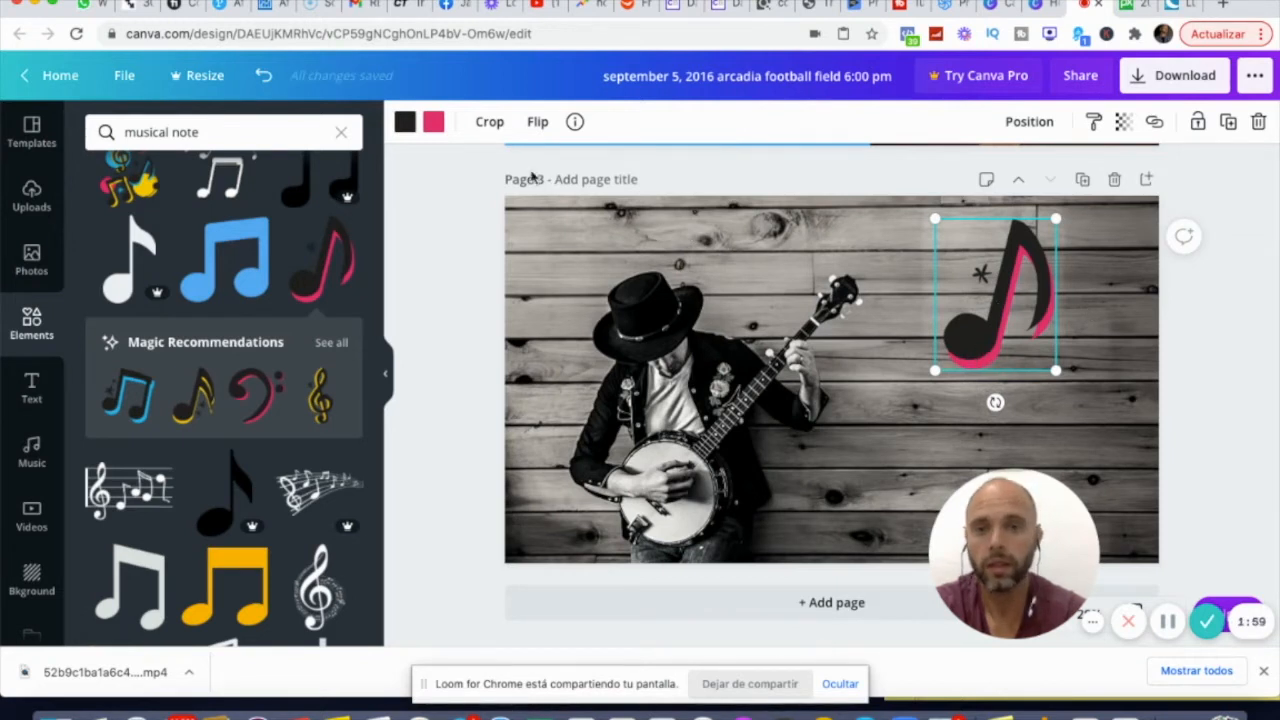
Try light blue for the musical note's pink accent, settle on the warm gray document color, and dismiss the connection notice
left_click(434, 125)
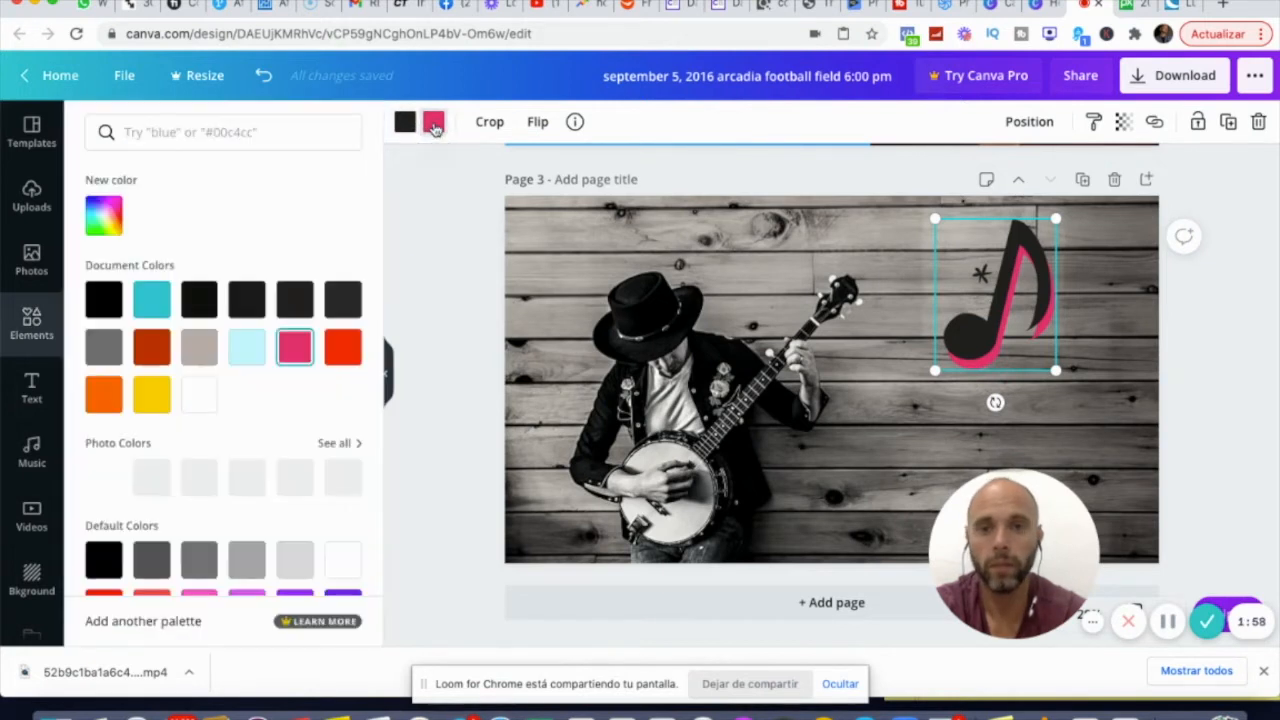
left_click(247, 348)
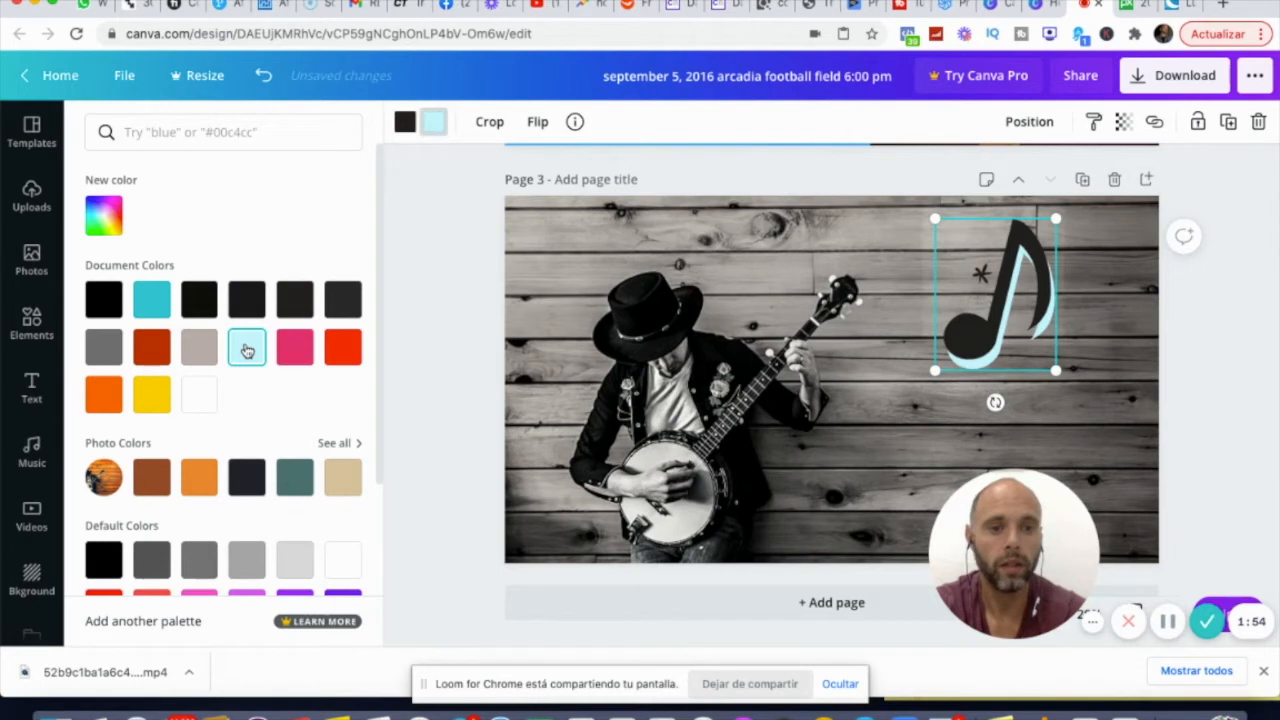
left_click(197, 350)
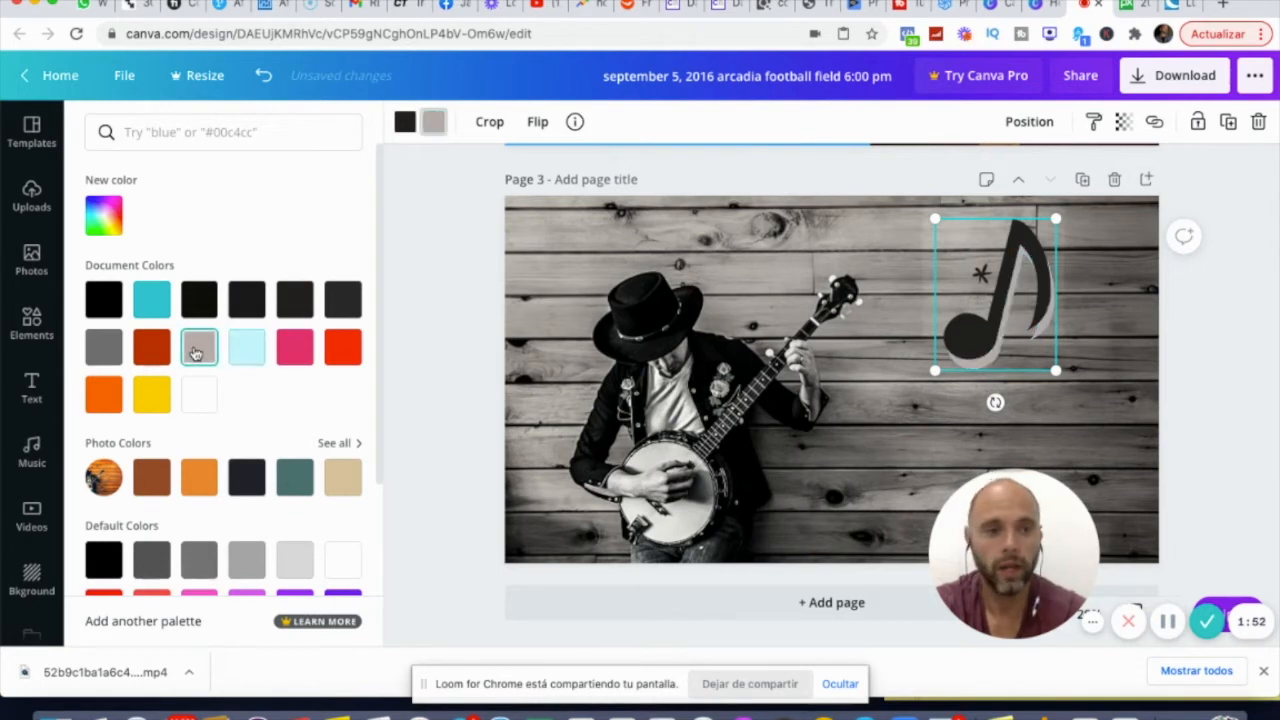
left_click(772, 252)
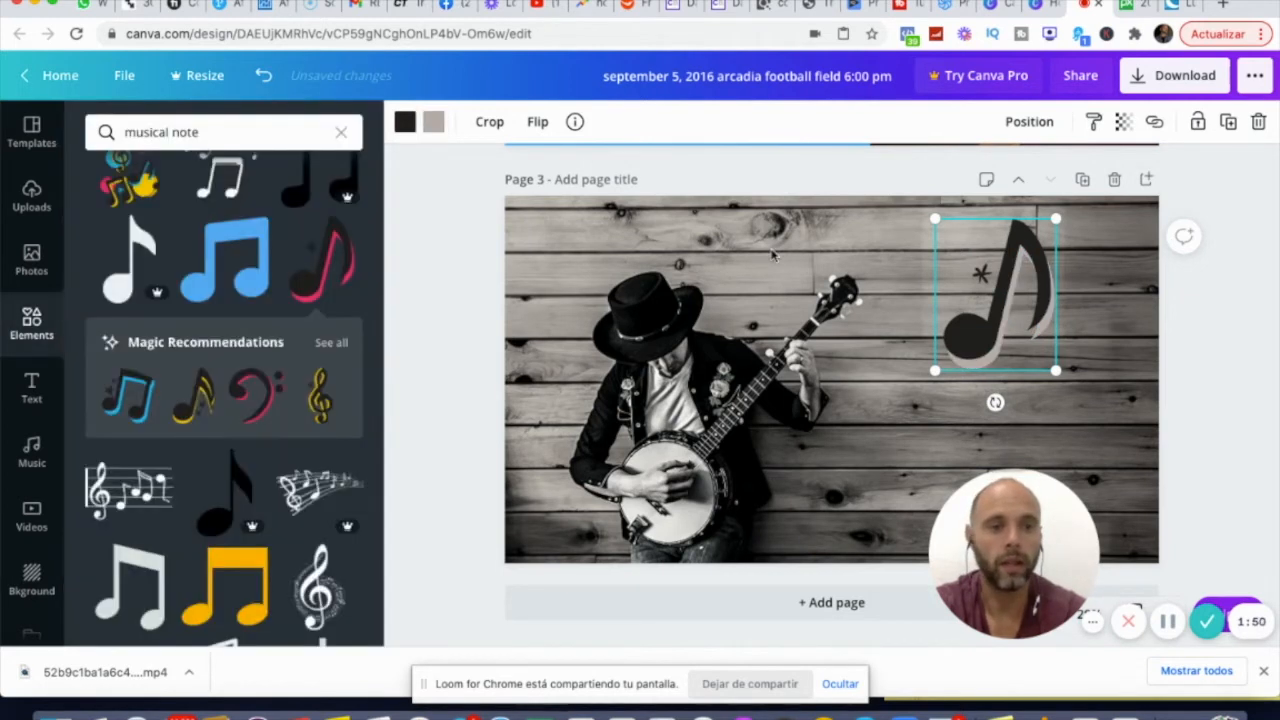
left_click(917, 264)
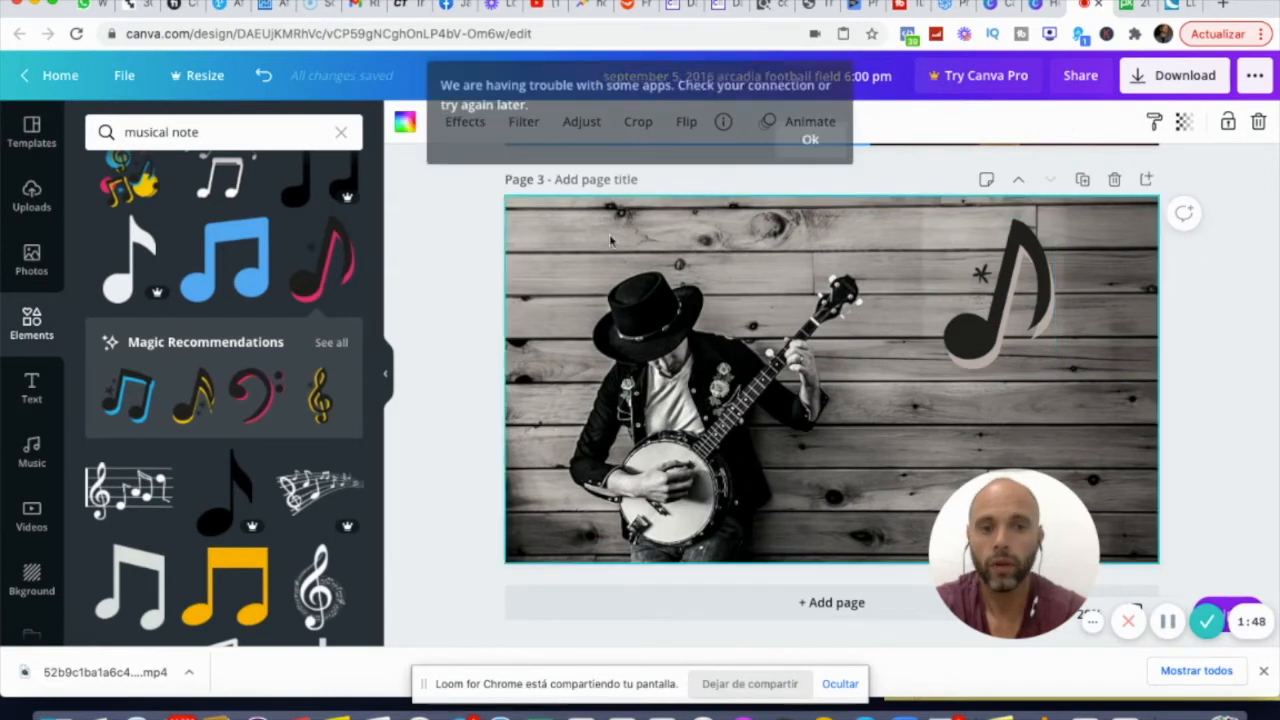
left_click(806, 149)
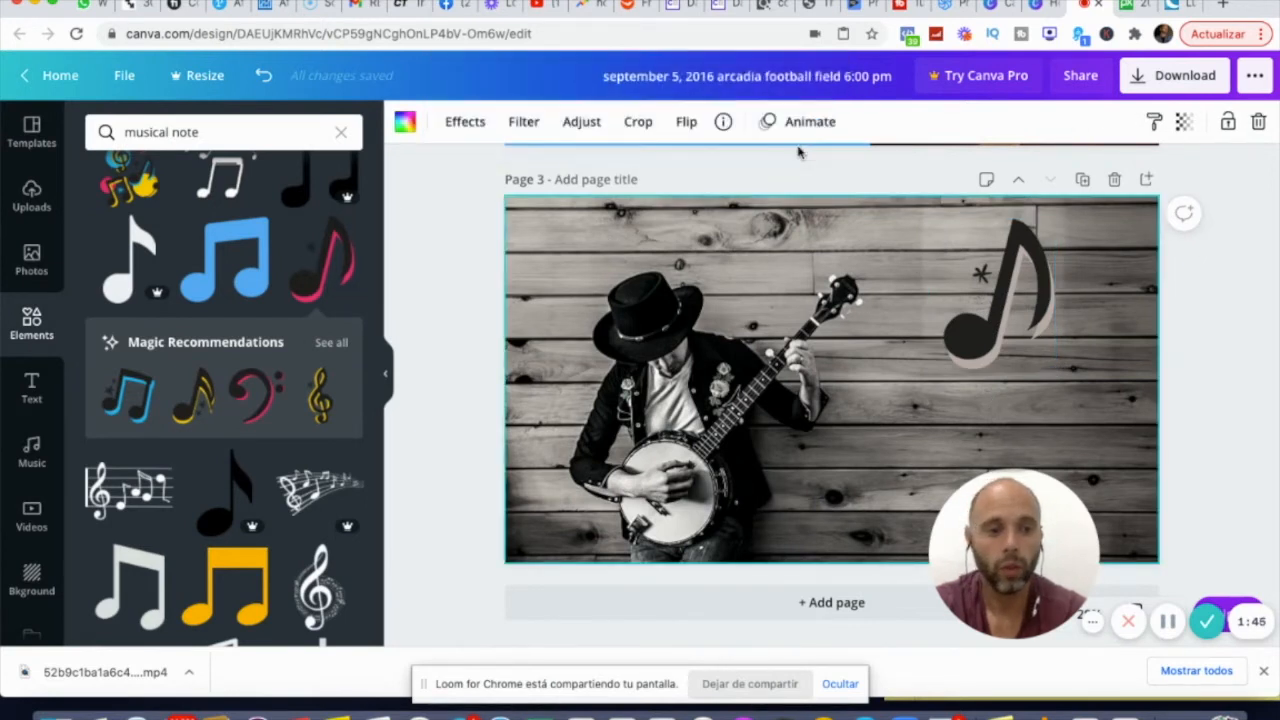
Shrink the musical note, tilt it and place it between the man's hat and the banjo's headstock, dismissing the connection notice
left_click(31, 393)
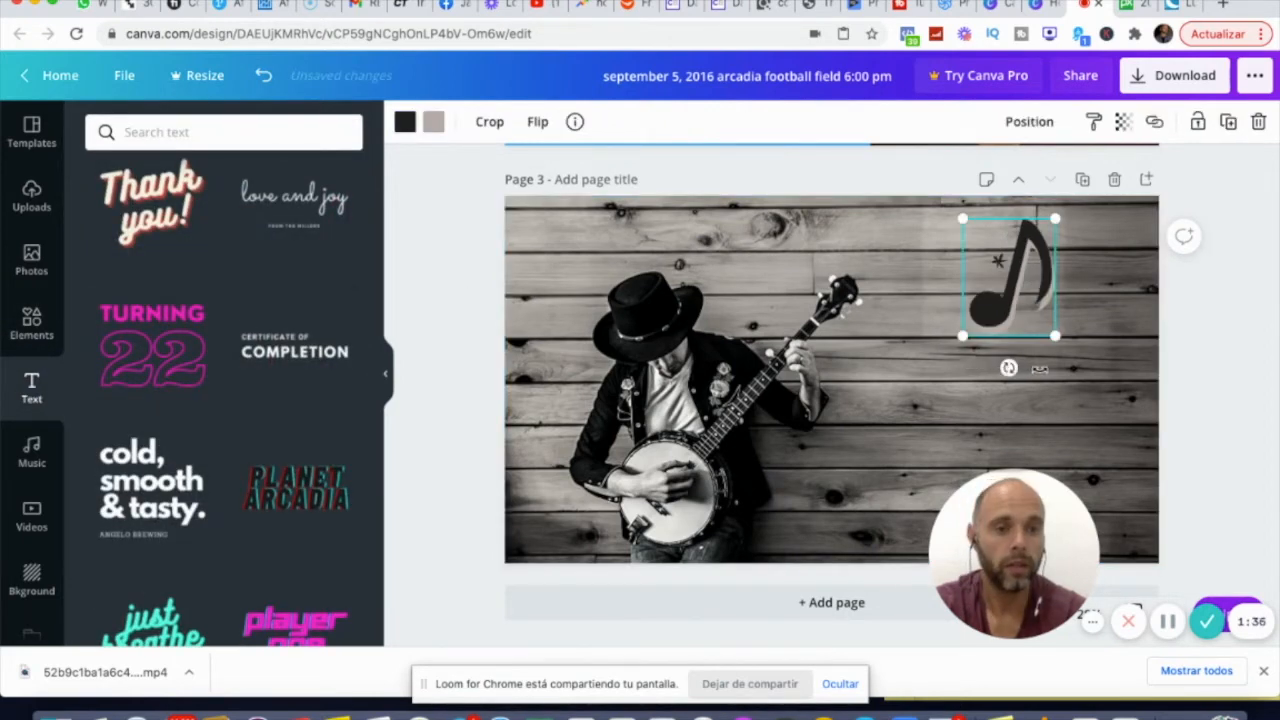
left_click_drag(1008, 368, 1086, 333)
left_click_drag(973, 284, 705, 273)
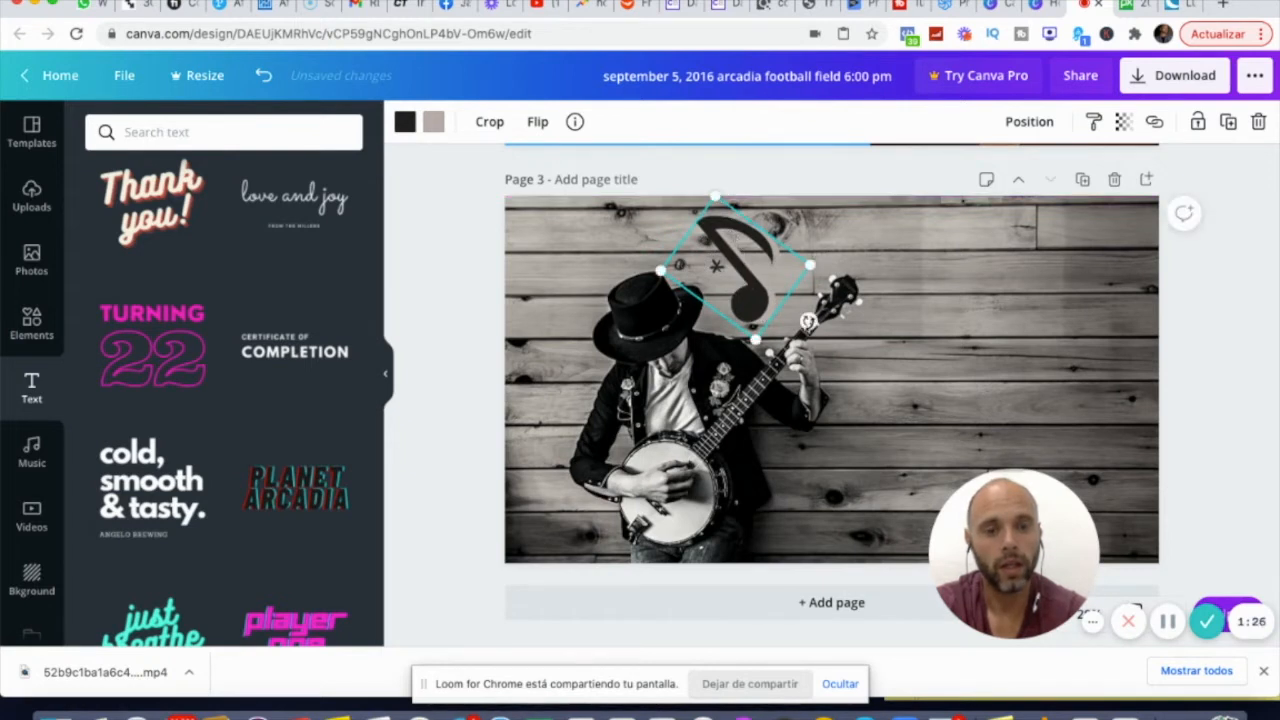
left_click_drag(808, 321, 805, 340)
left_click(955, 323)
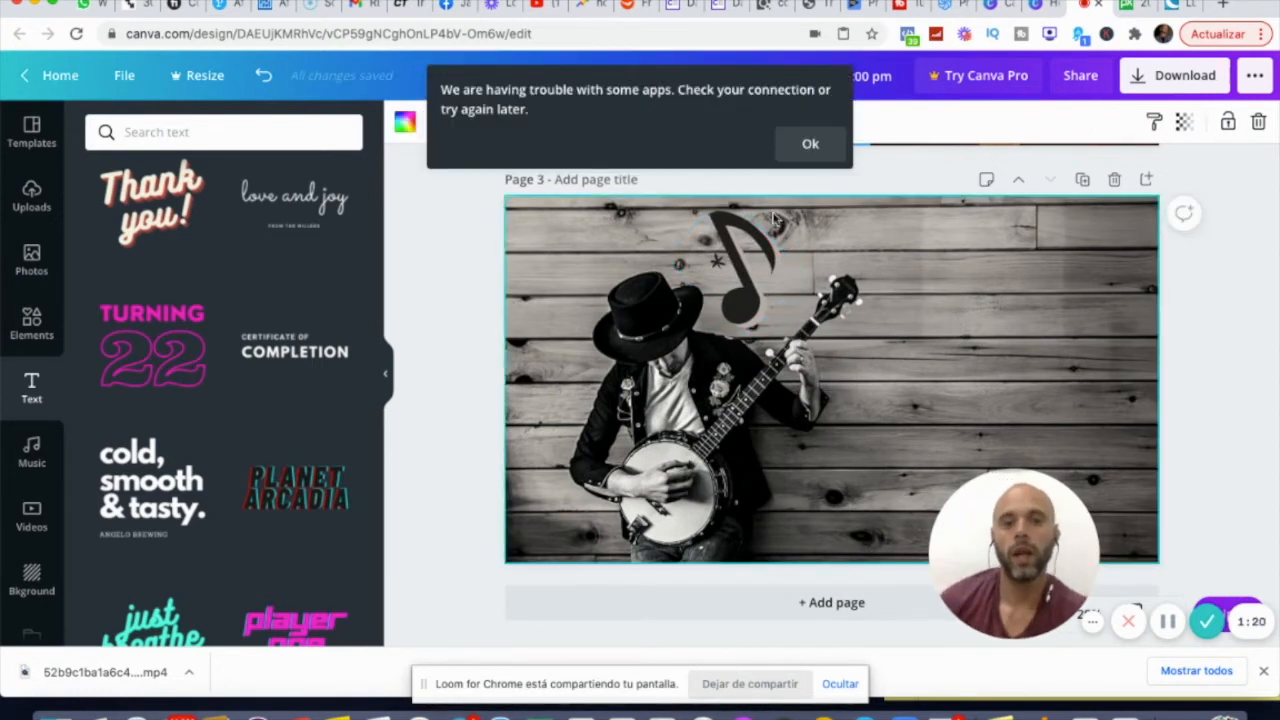
left_click(810, 146)
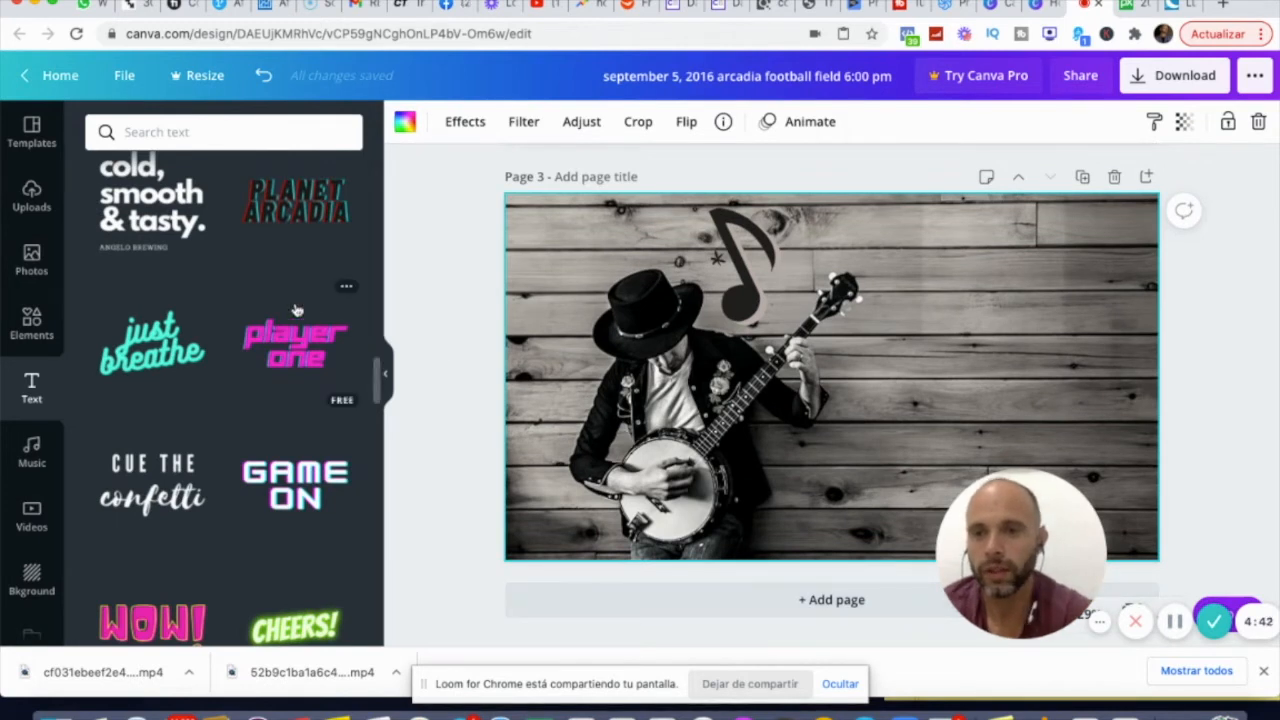
Add the free "COFFEE PLEASE" text style to page 3, place it in the photo's upper right area and enlarge it to size 162
scroll(296, 310, "up", 5)
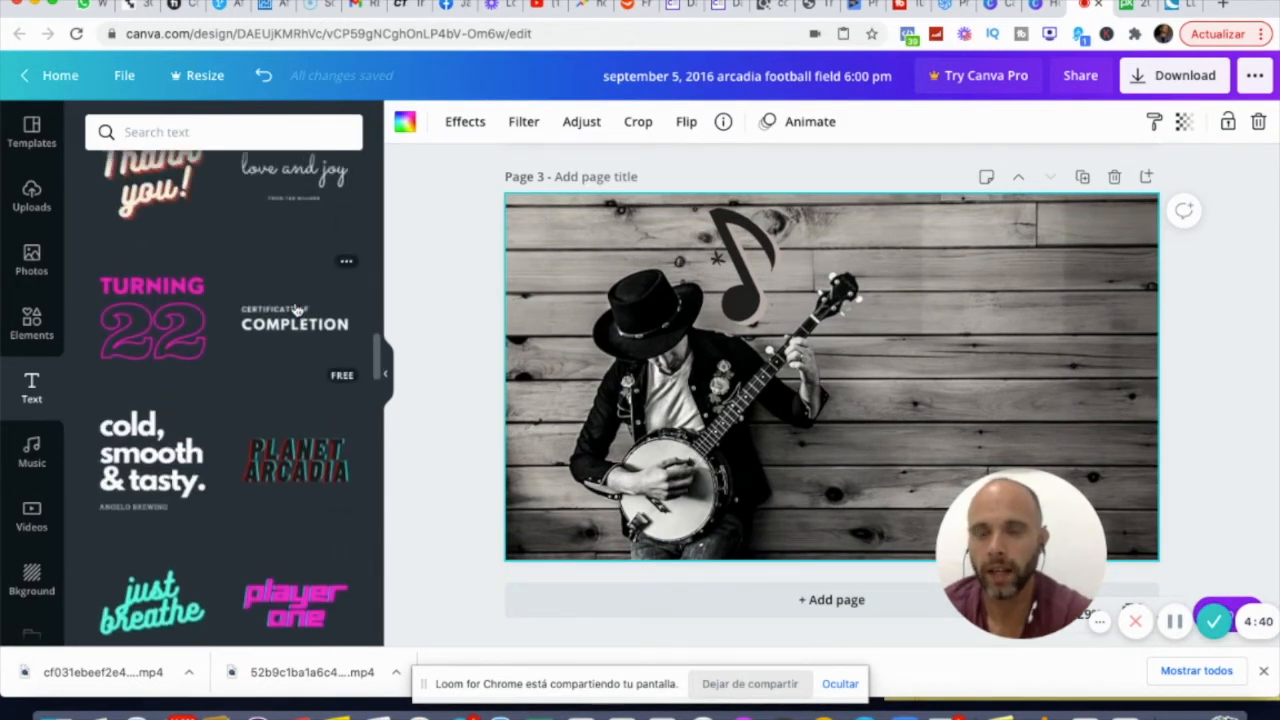
scroll(296, 310, "up", 3)
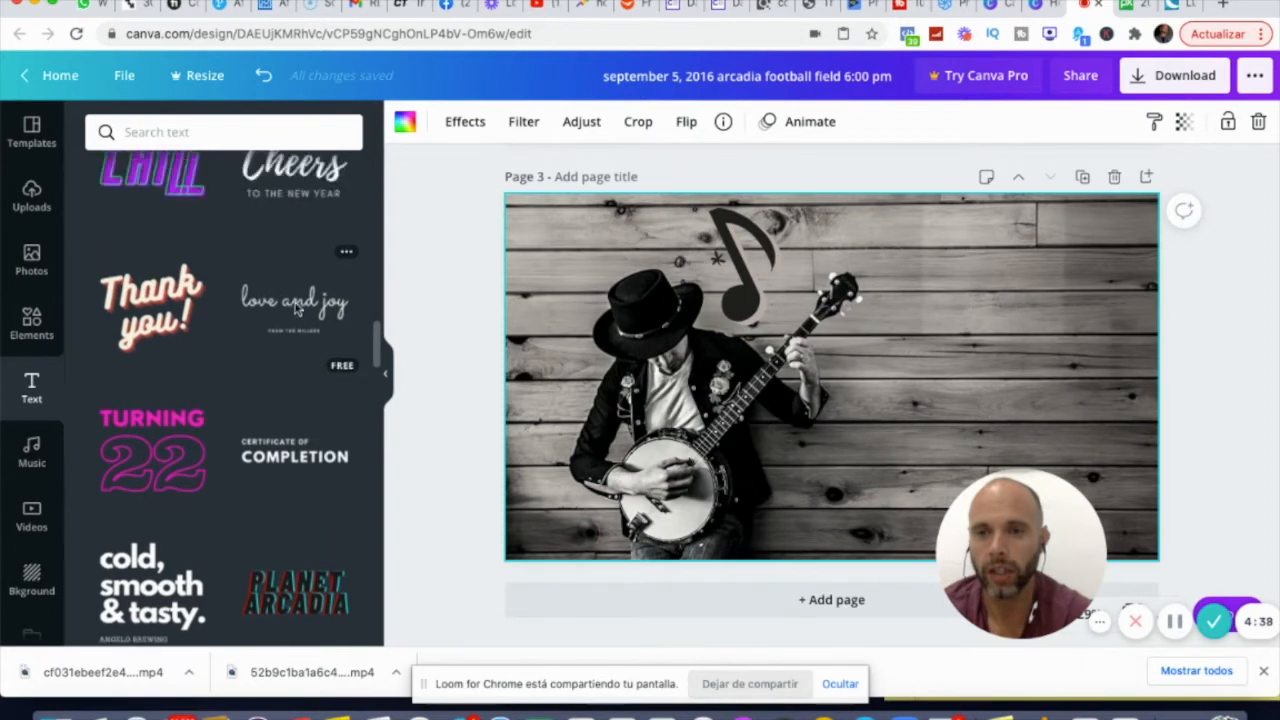
scroll(296, 310, "up", 4)
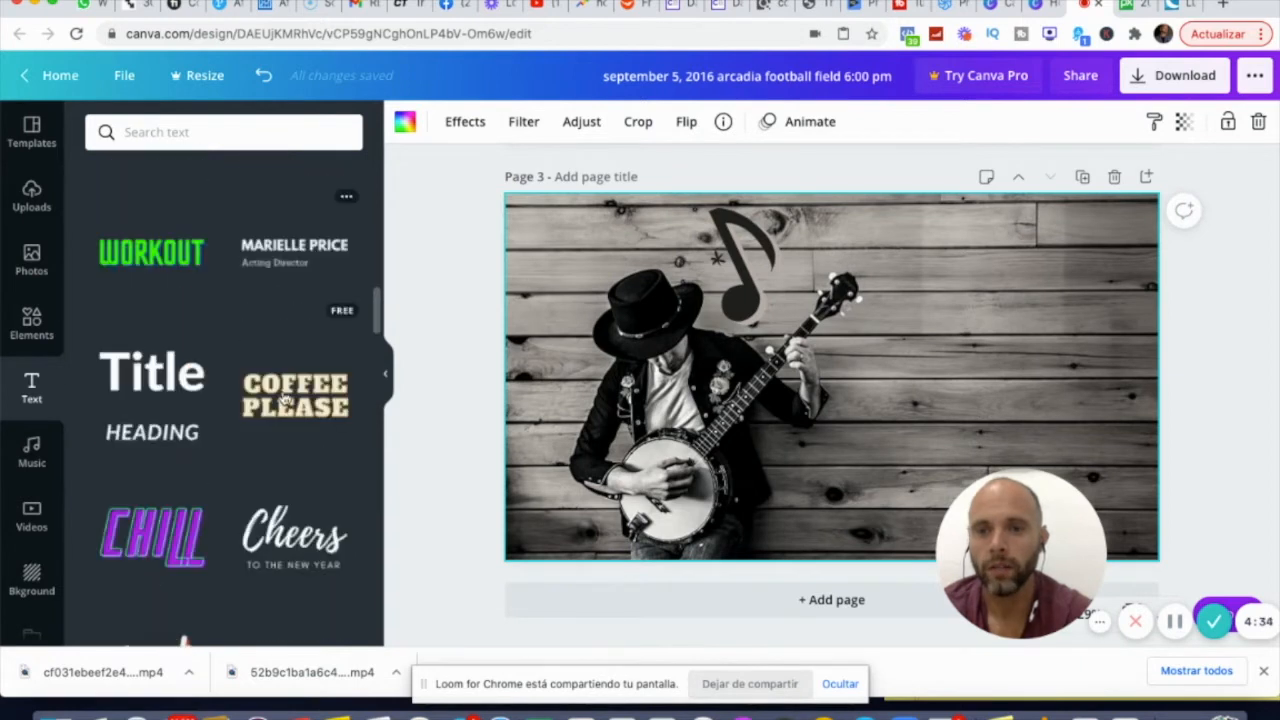
left_click(285, 400)
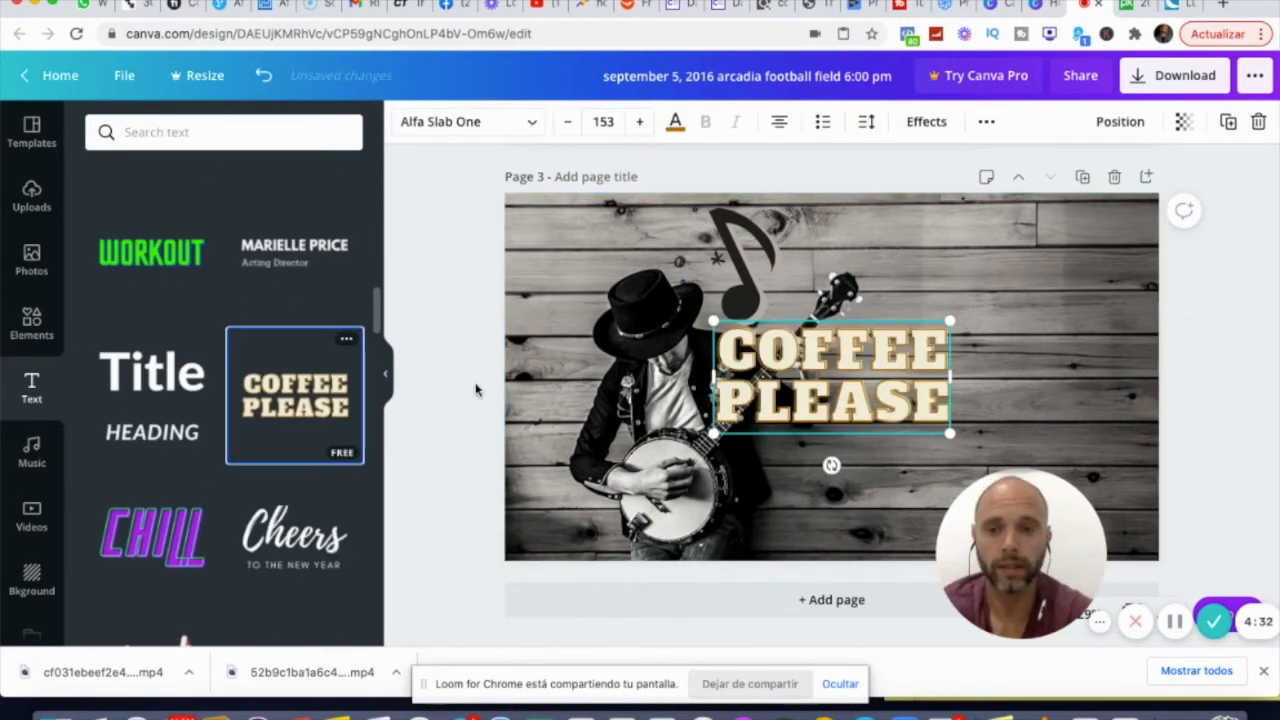
left_click_drag(843, 381, 1016, 282)
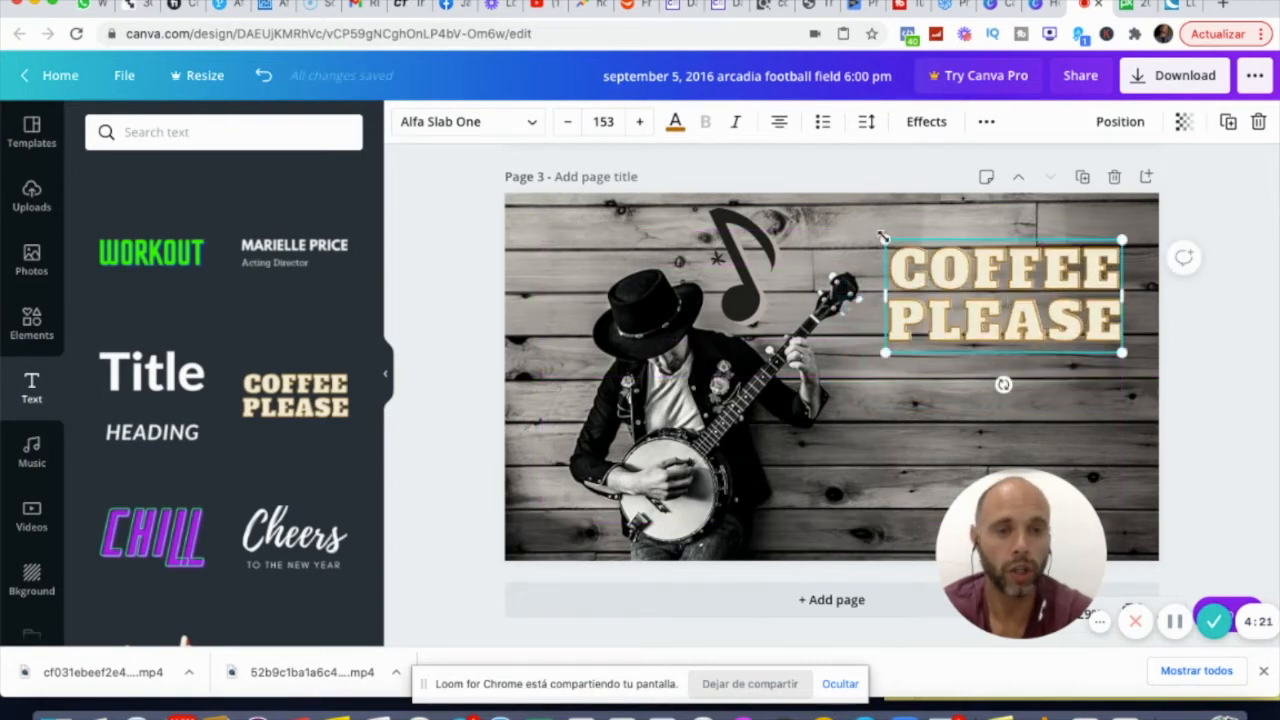
mouse_move(885, 241)
left_mouse_down()
mouse_move(945, 269)
mouse_move(866, 235)
left_mouse_up()
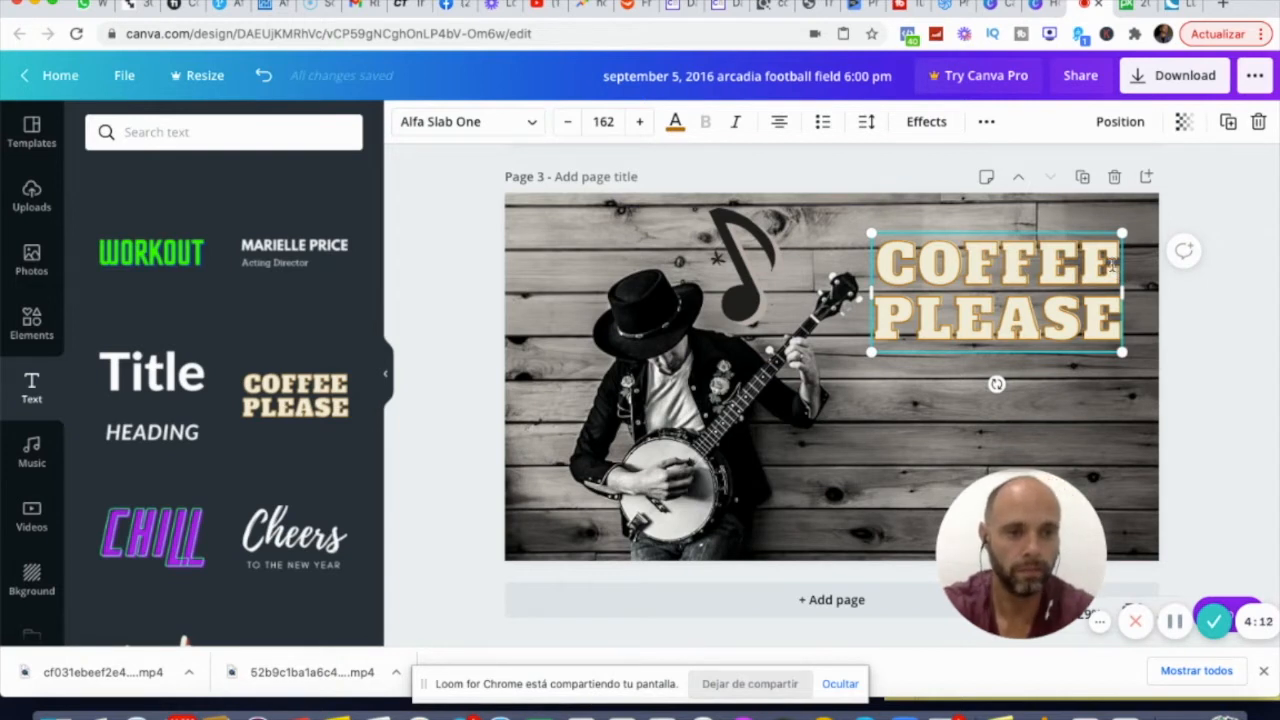
Replace the "COFFEE PLEASE" wording with "LEARN TO PLAY LIKE A PRO IN JUST 1 MONTH"
key("BackSpace")
key("BackSpace")
key("BackSpace")
key("BackSpace")
key("BackSpace")
key("BackSpace")
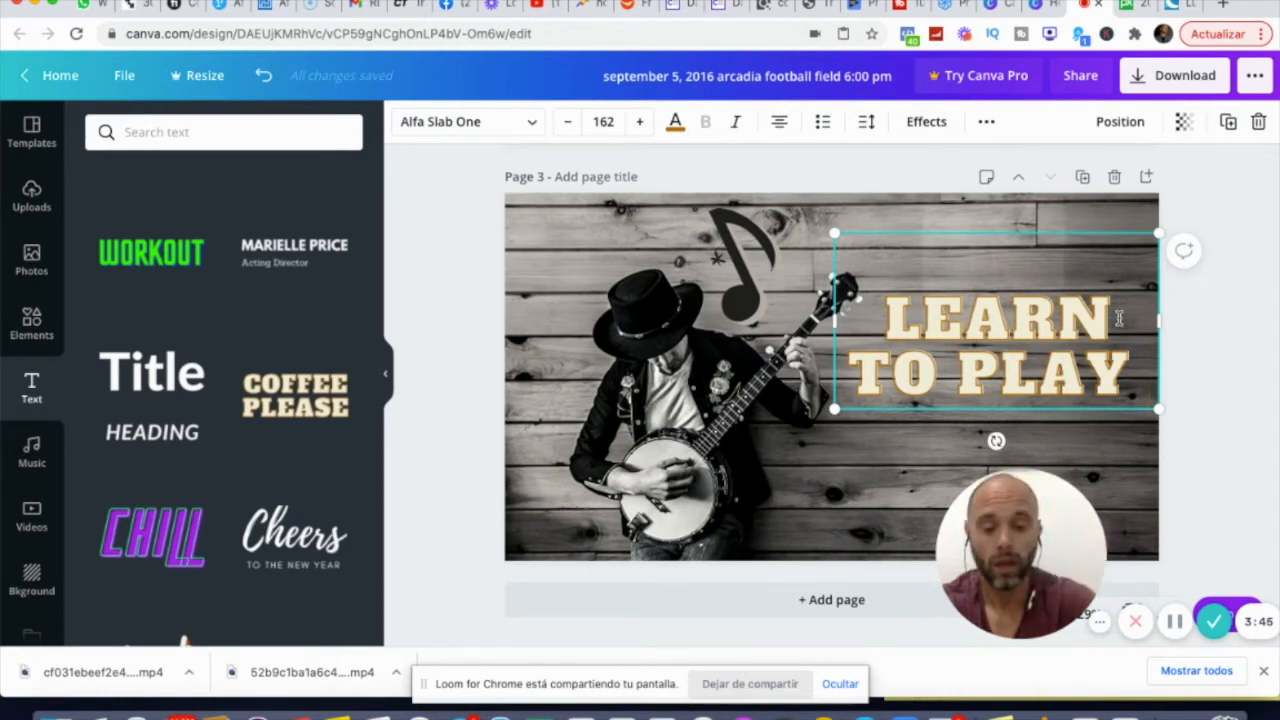
type("IN")
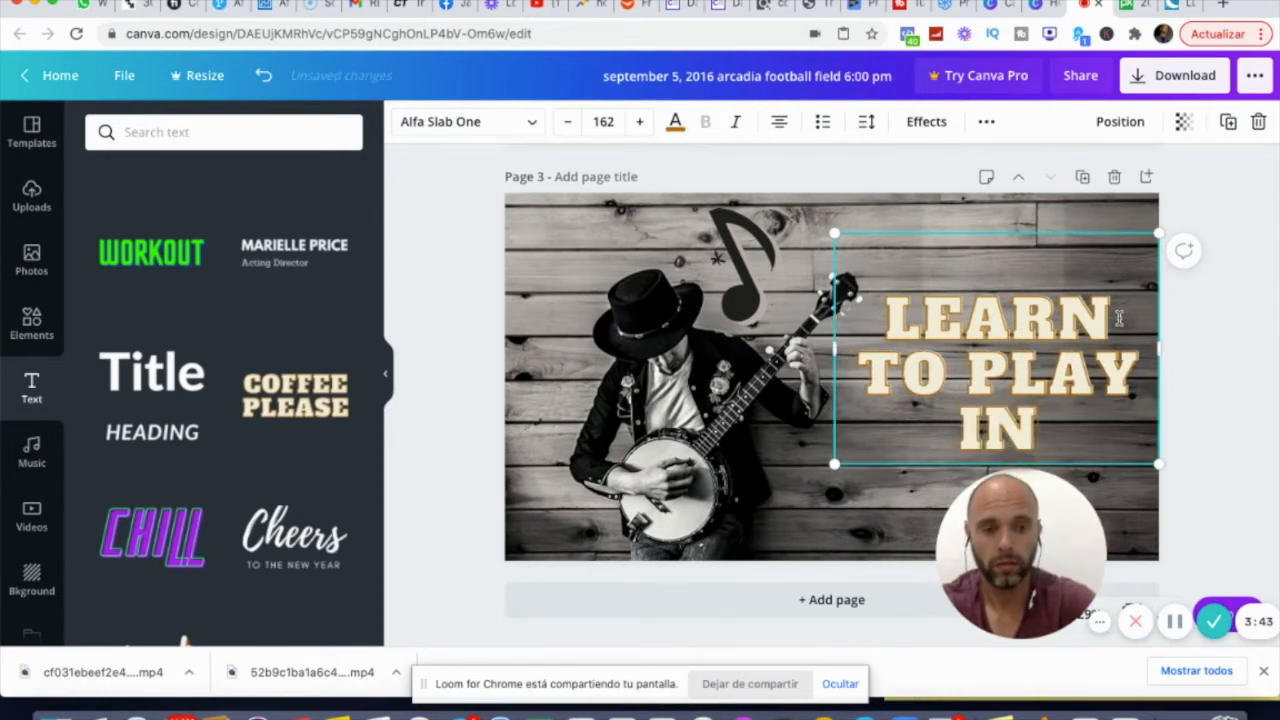
key("BackSpace")
key("BackSpace")
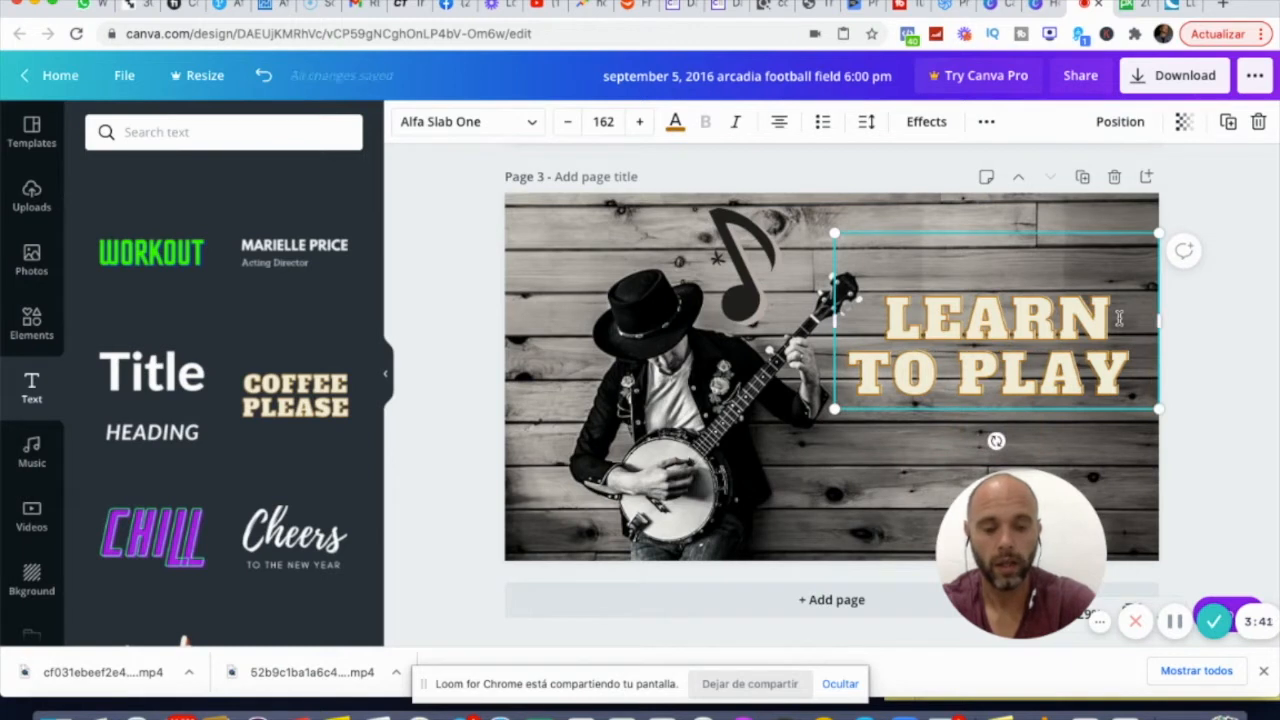
type("LIKE A PRO")
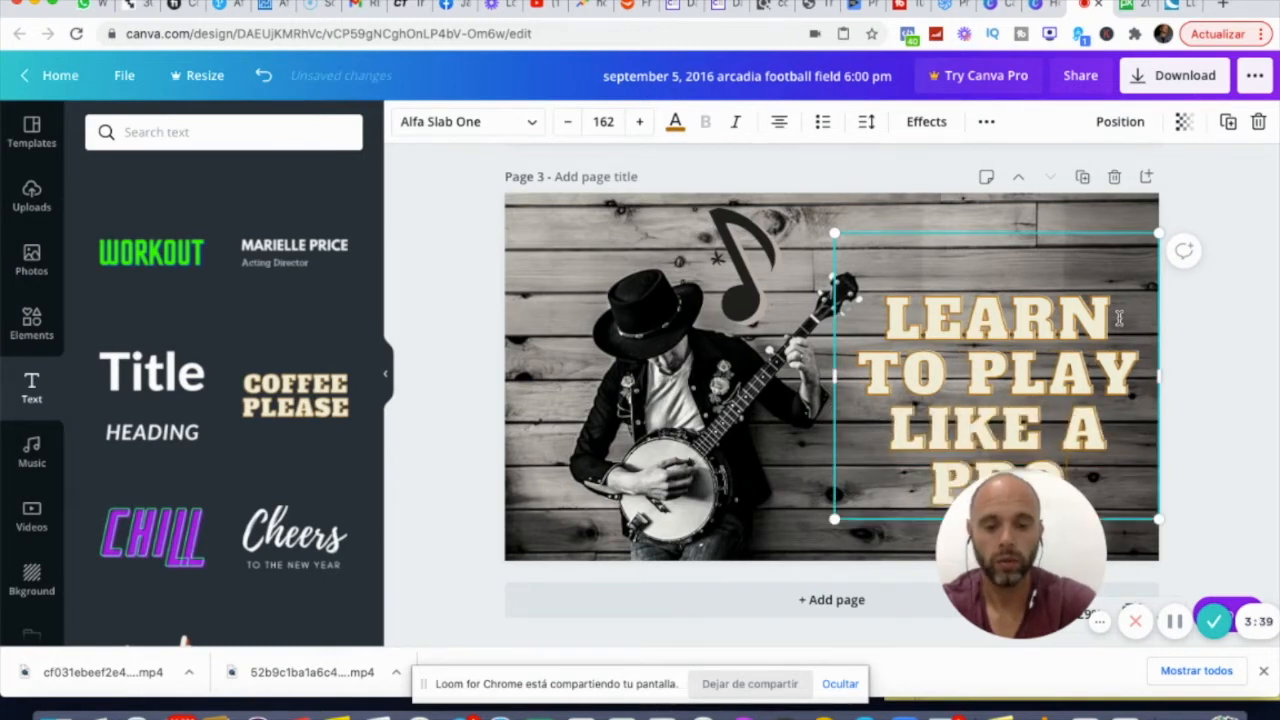
type(" IN JU")
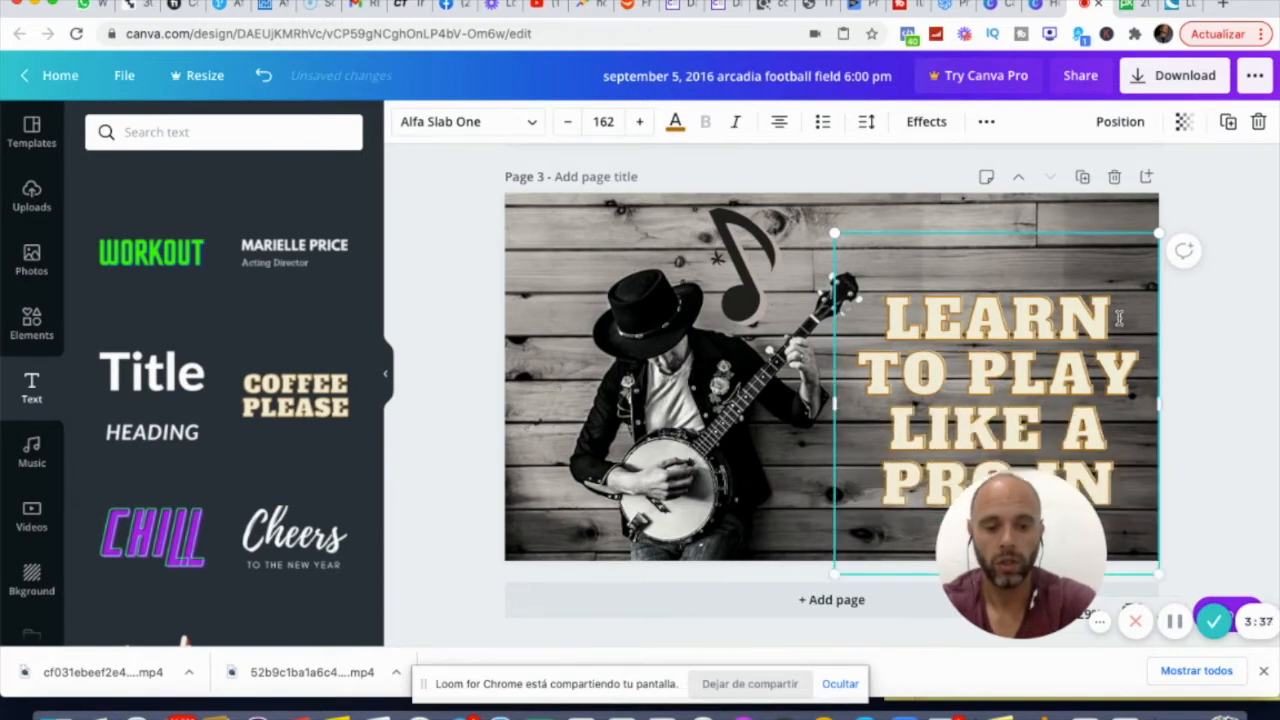
type(" MONTH")
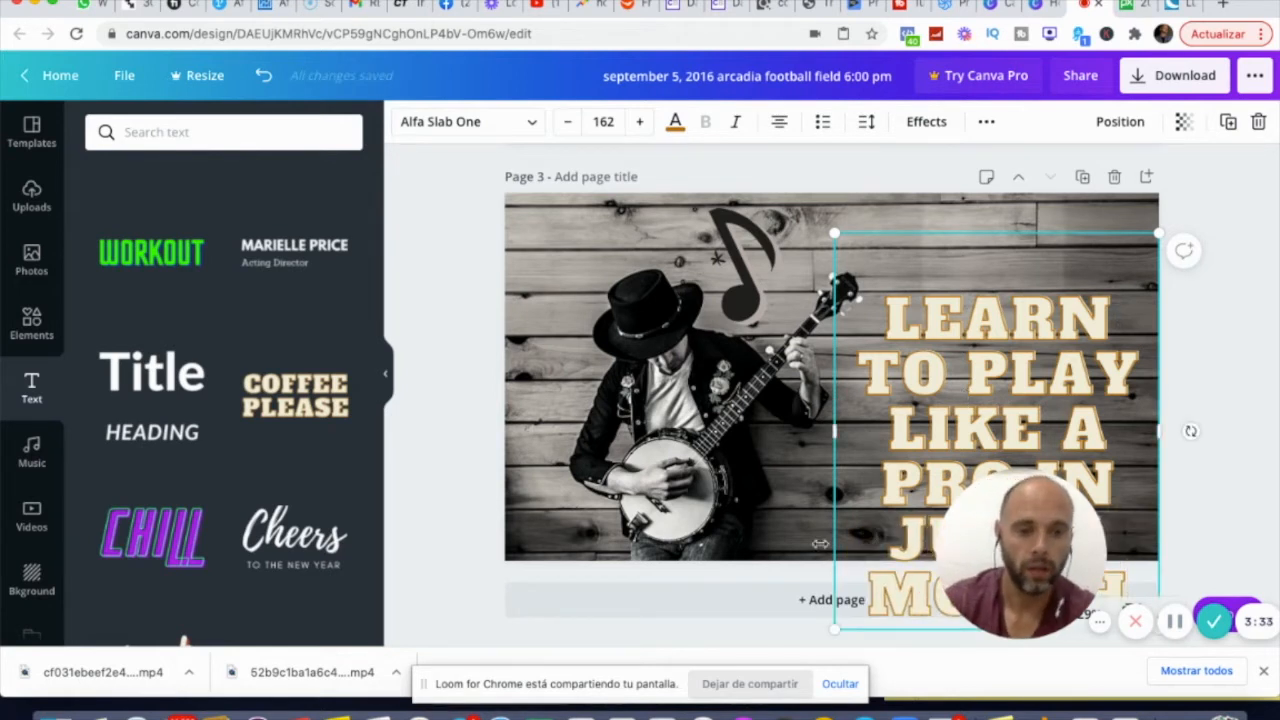
Shrink the headline text to size 122 and widen its text box so that it fits beside the banjo player
left_click_drag(835, 629, 880, 446)
left_click_drag(943, 366, 820, 363)
left_click_drag(820, 422, 776, 448)
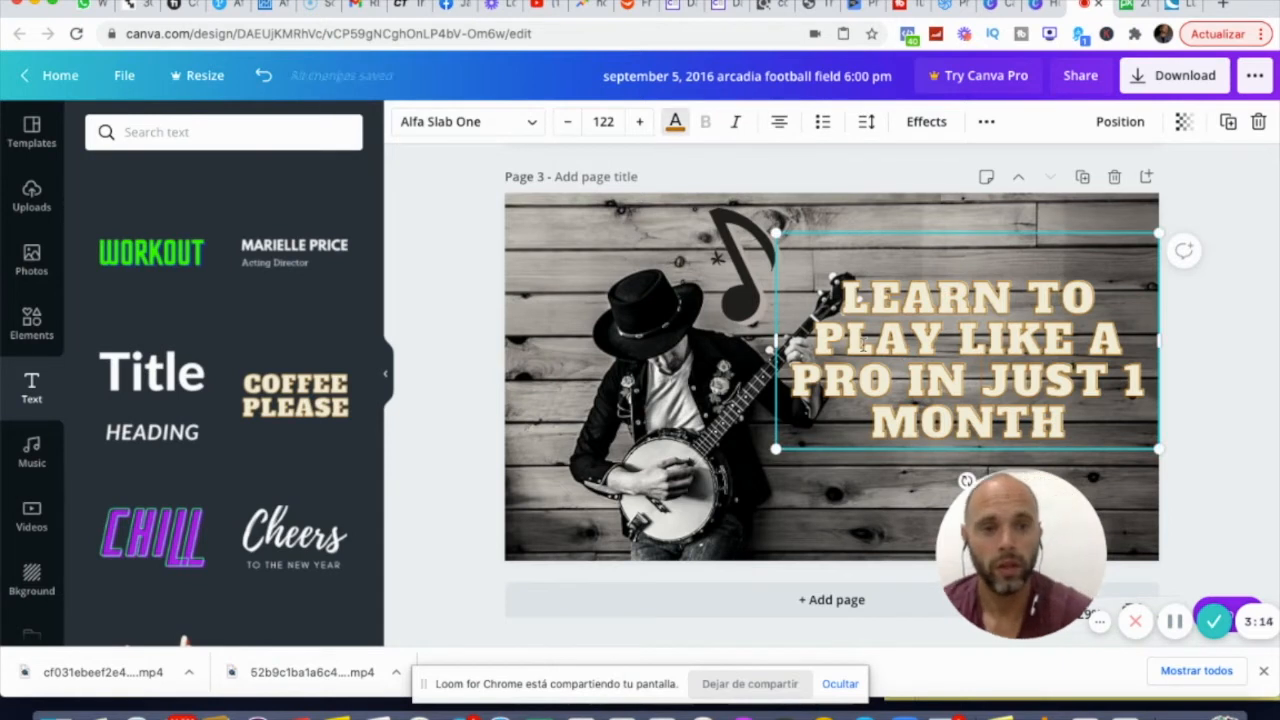
Try red and light blue for the headline's color, settle on the dark navy photo color, and deselect the text
left_click(675, 122)
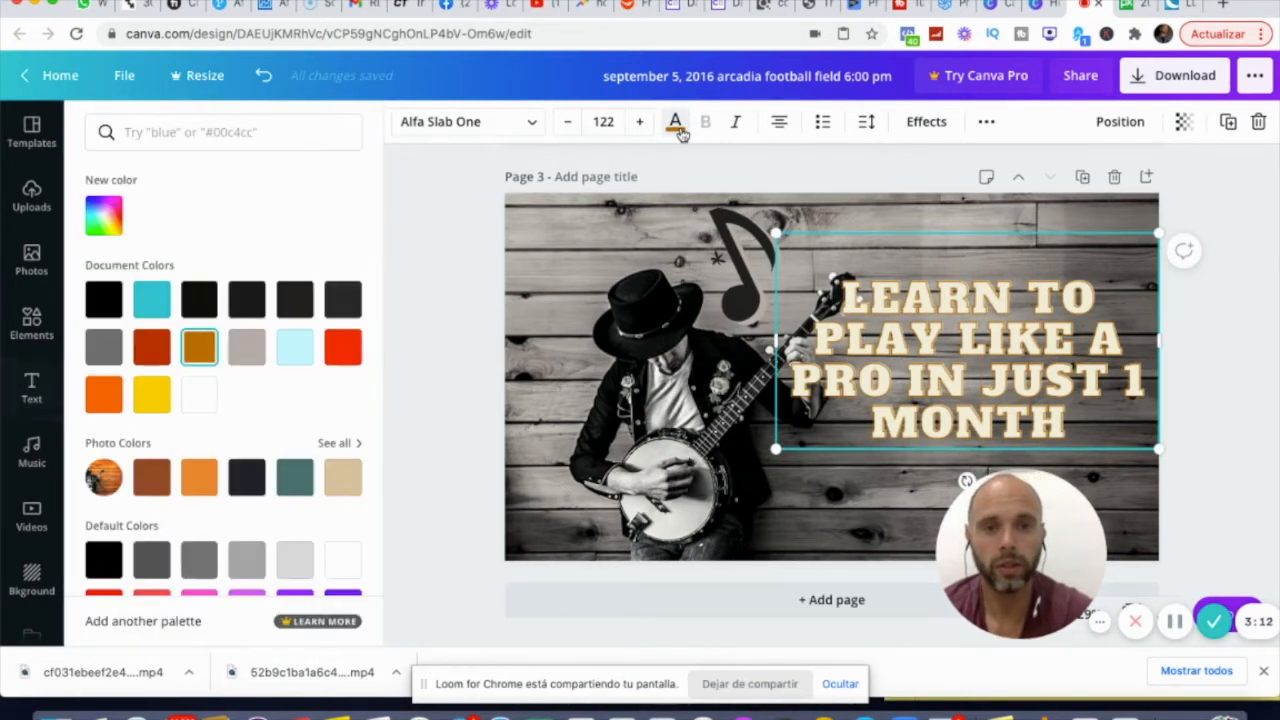
left_click(340, 352)
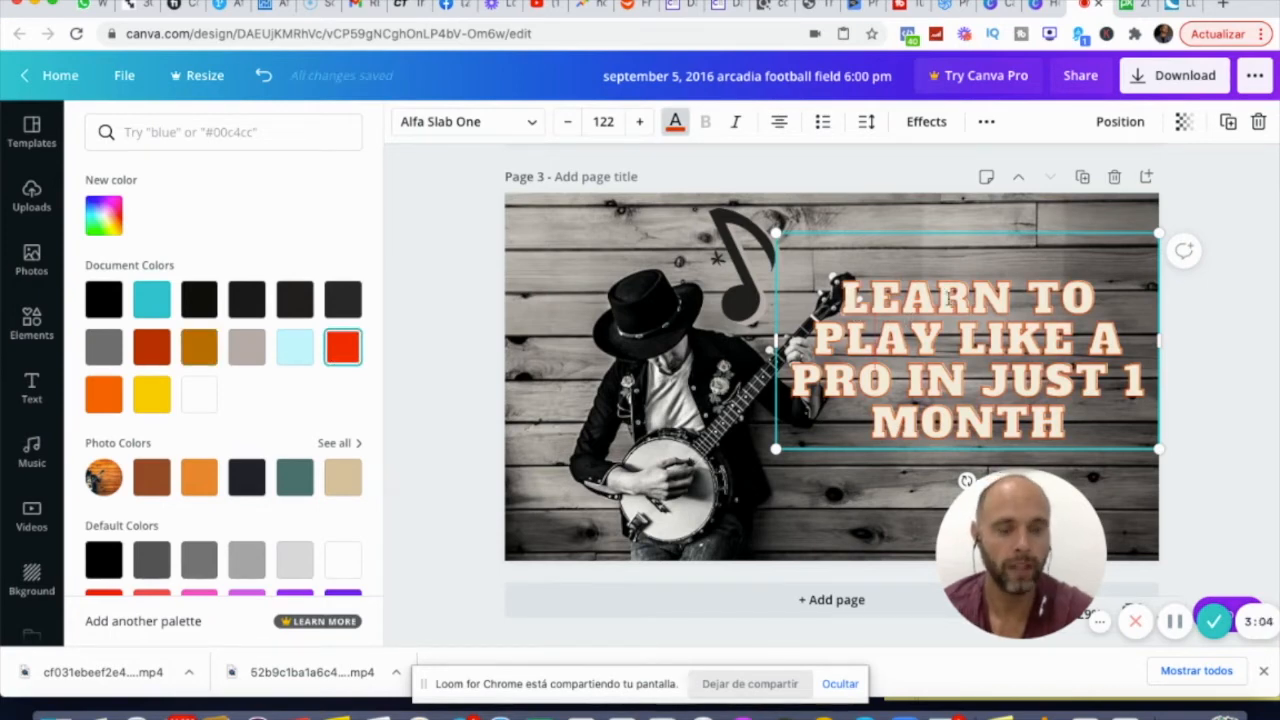
left_click(279, 350)
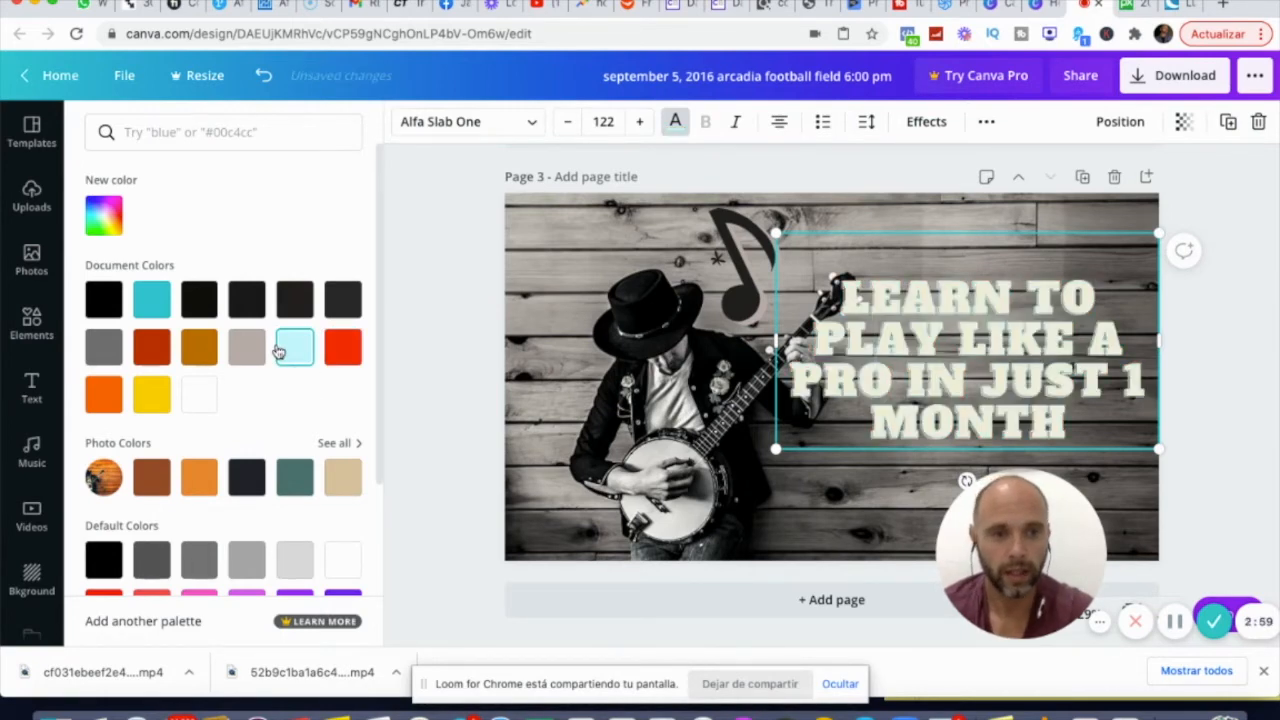
left_click(240, 485)
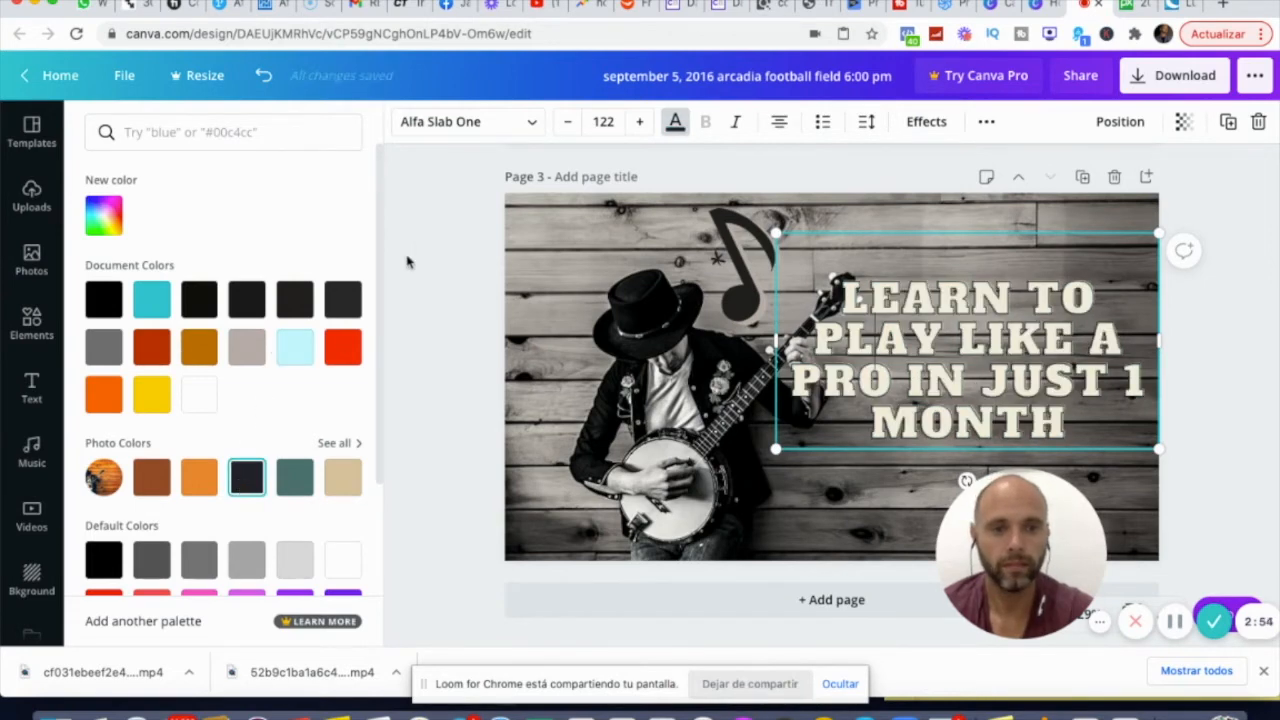
left_click(450, 247)
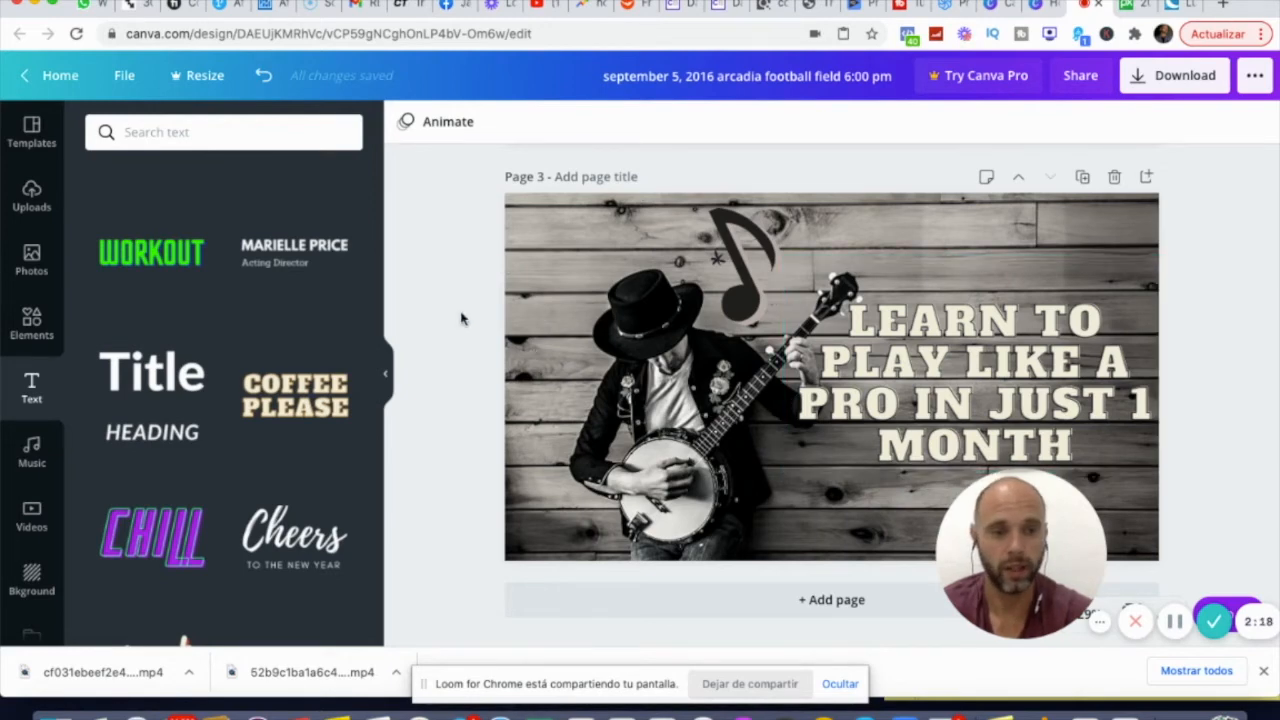
Move the "THUMBNAILS" text on page 2 down below its red rectangle
scroll(891, 320, "up", 10)
scroll(891, 320, "down", 3)
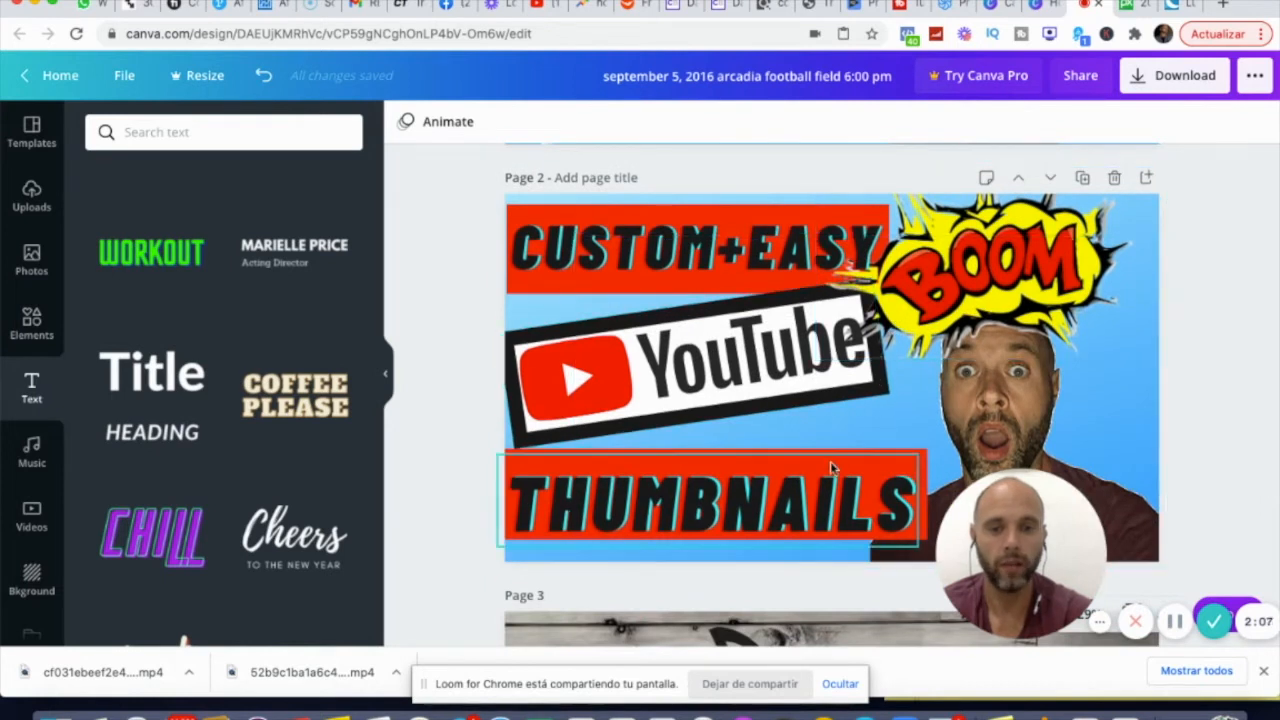
left_click_drag(825, 533, 809, 595)
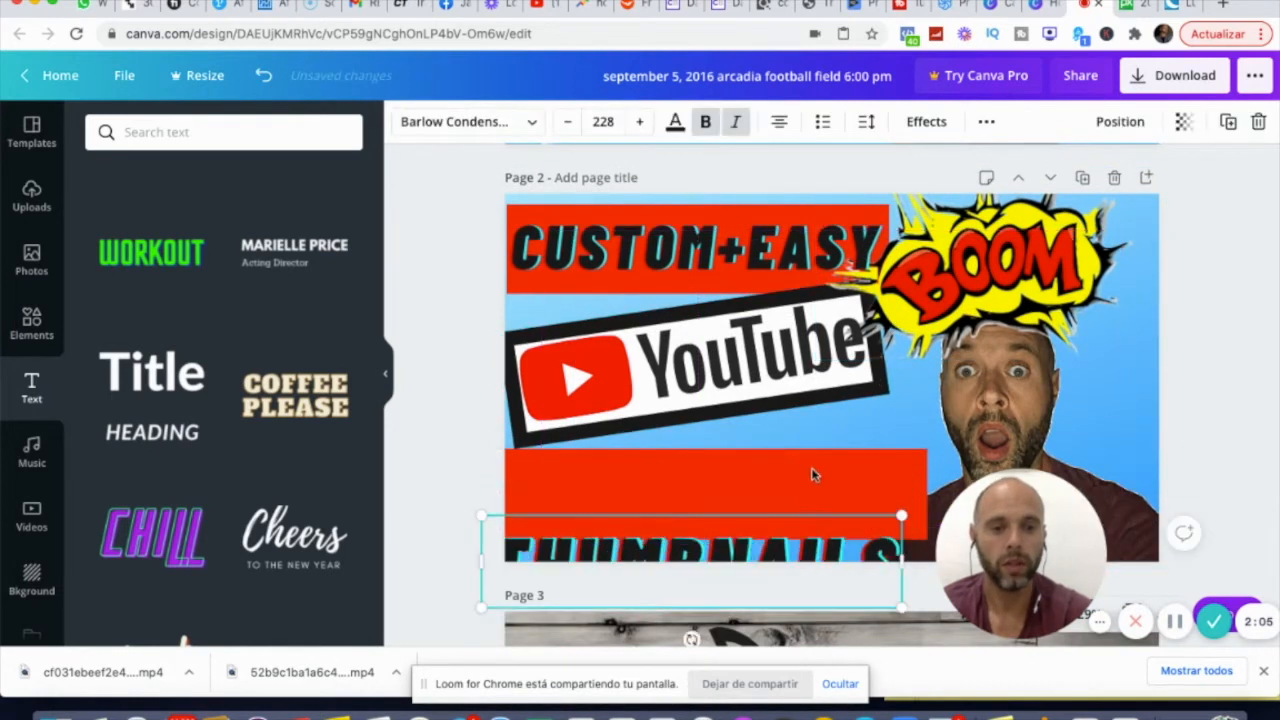
Add a square shape to page 2, reshape it into a wide, flat rectangle and place it over the YouTube logo
left_click(20, 320)
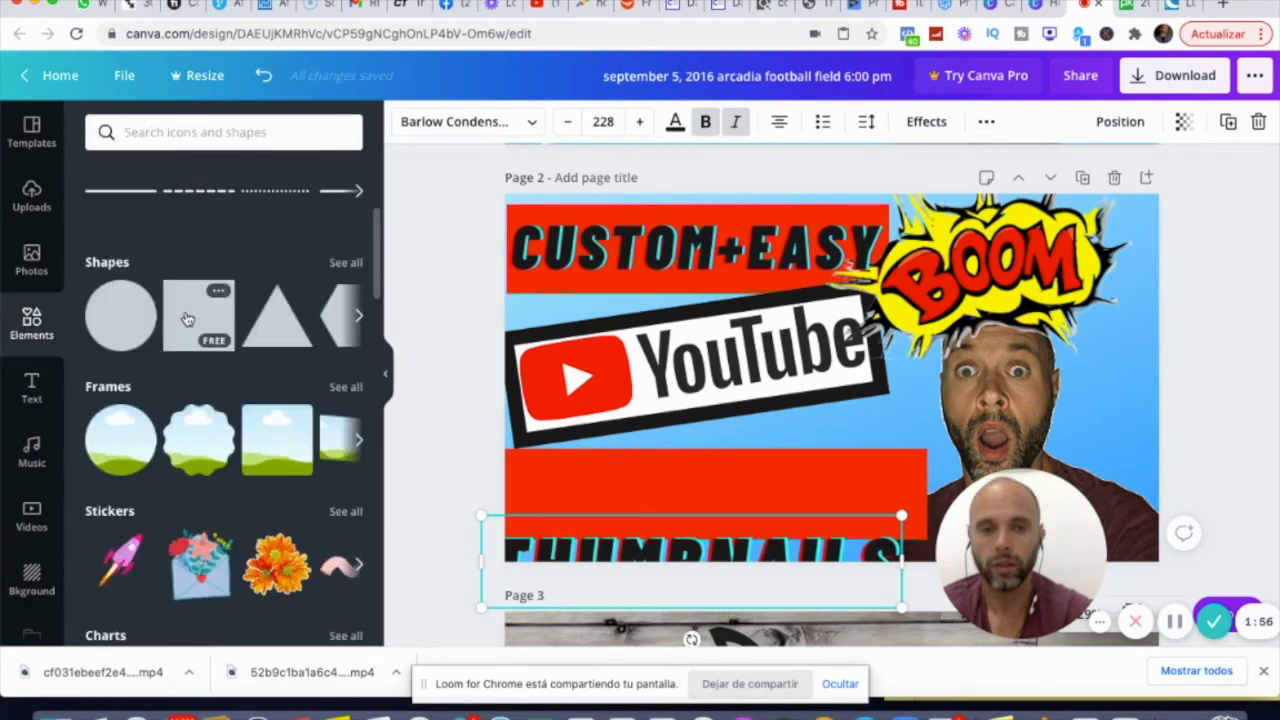
left_click(187, 318)
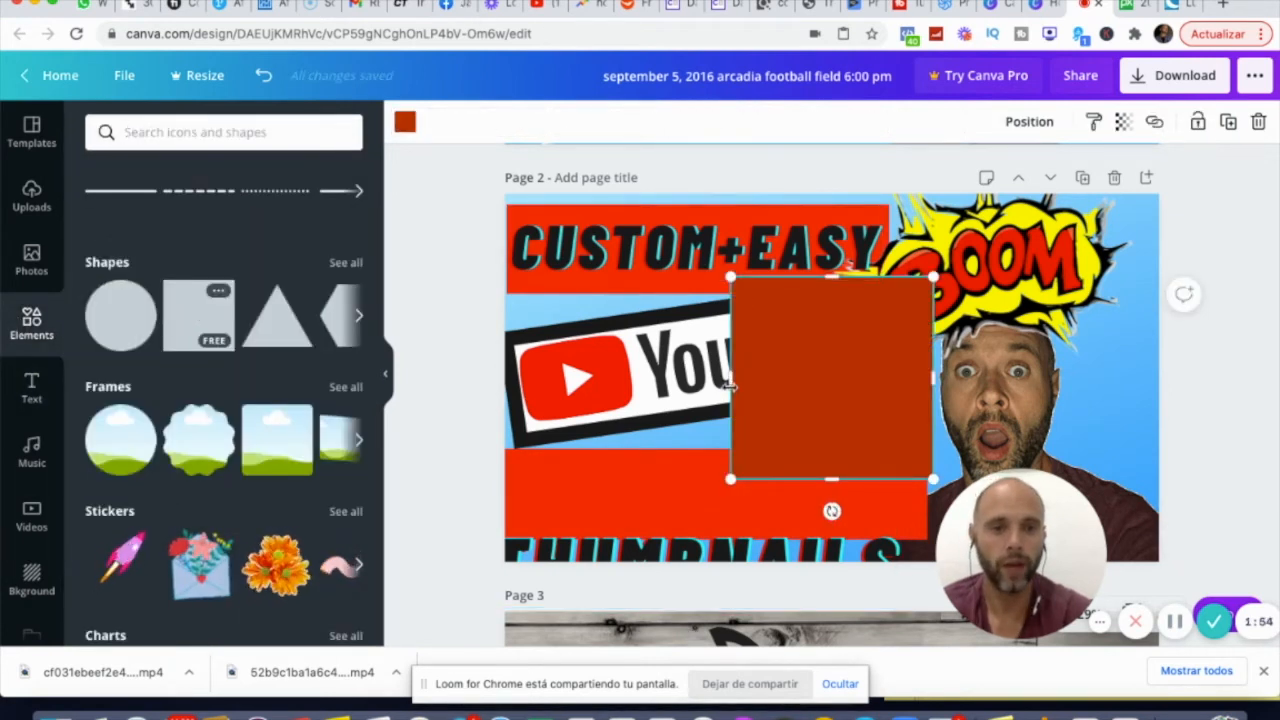
left_click_drag(731, 376, 558, 313)
left_click_drag(746, 279, 752, 387)
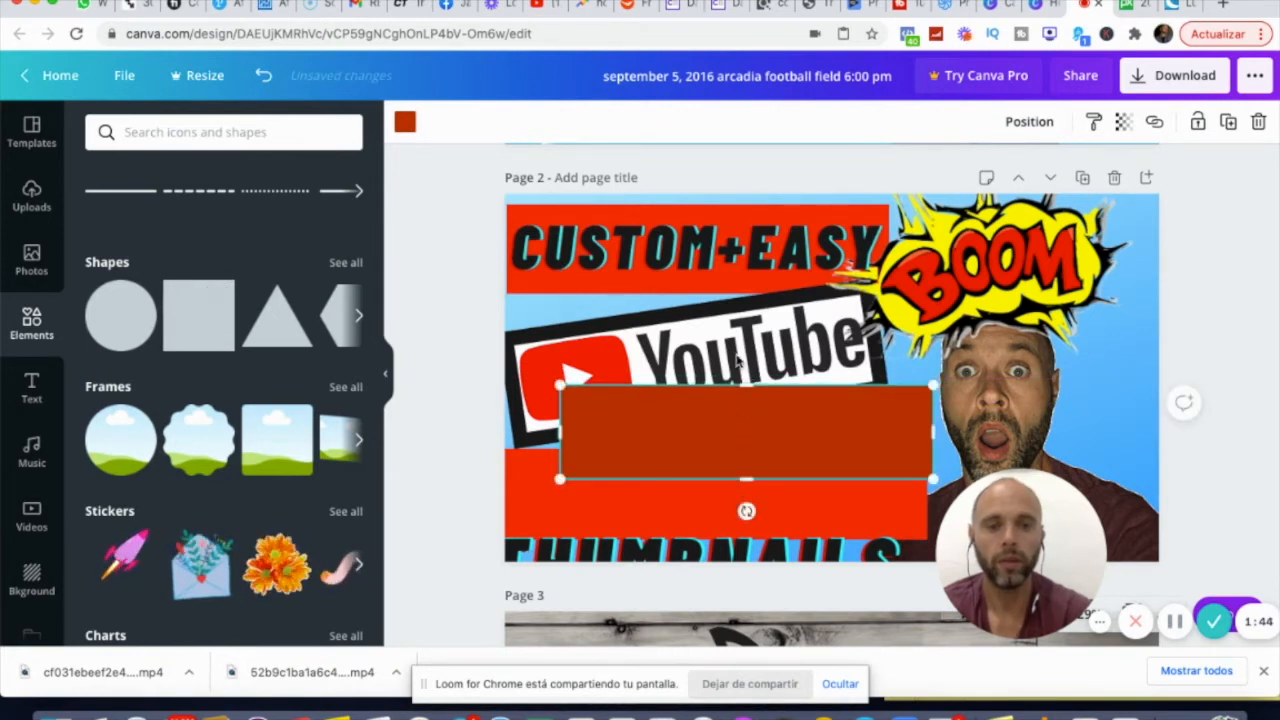
left_click_drag(736, 430, 714, 360)
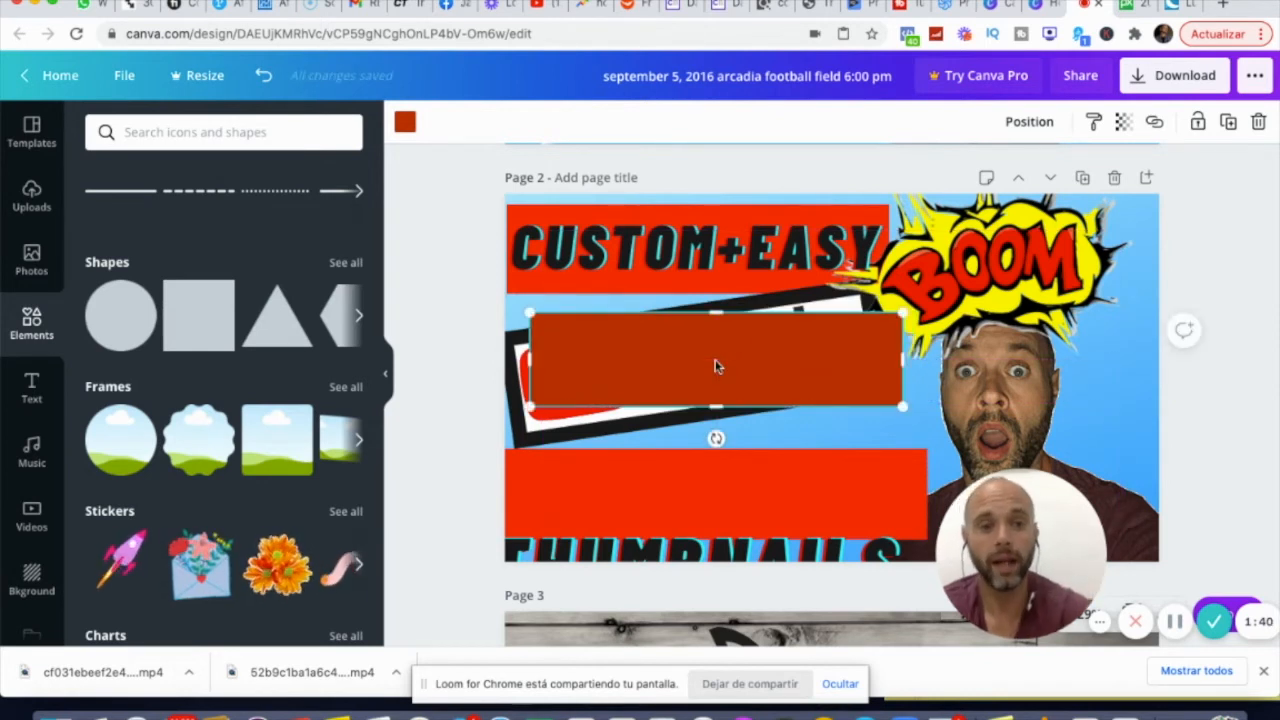
Send the dark red rectangle one layer backward behind the YouTube logo, and delete the rectangle from page 2
left_click(1027, 122)
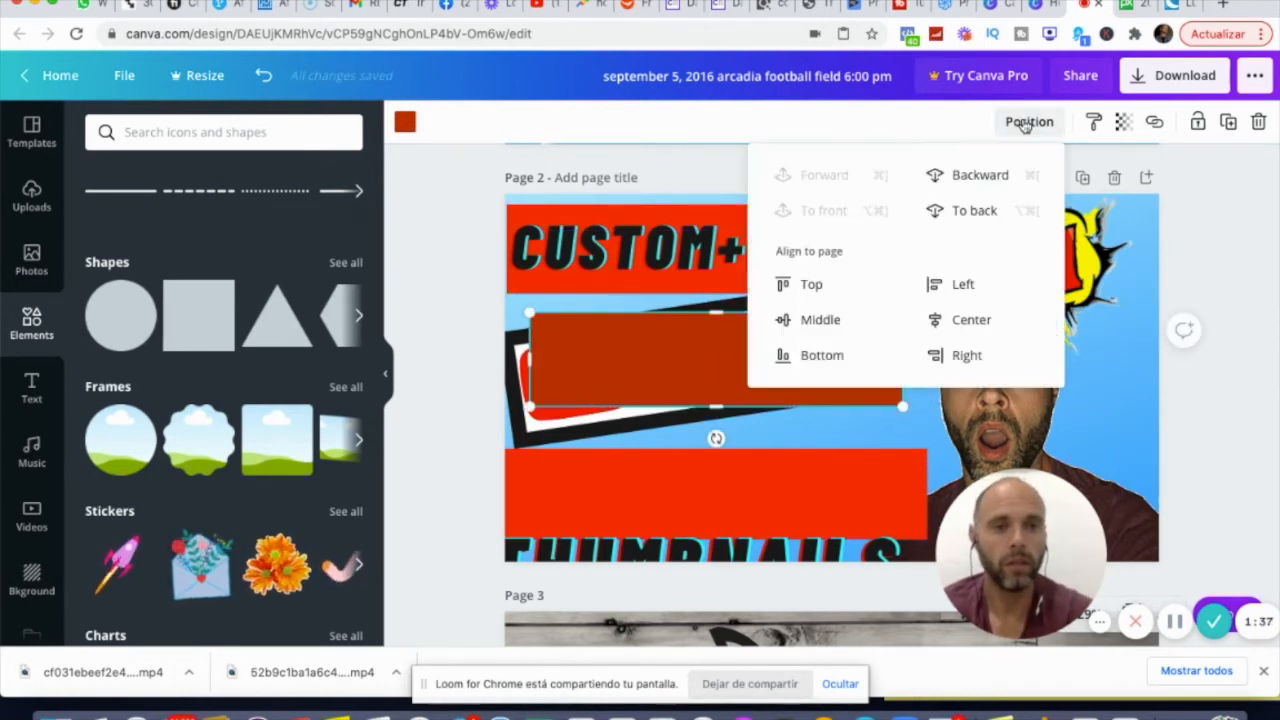
left_click(953, 178)
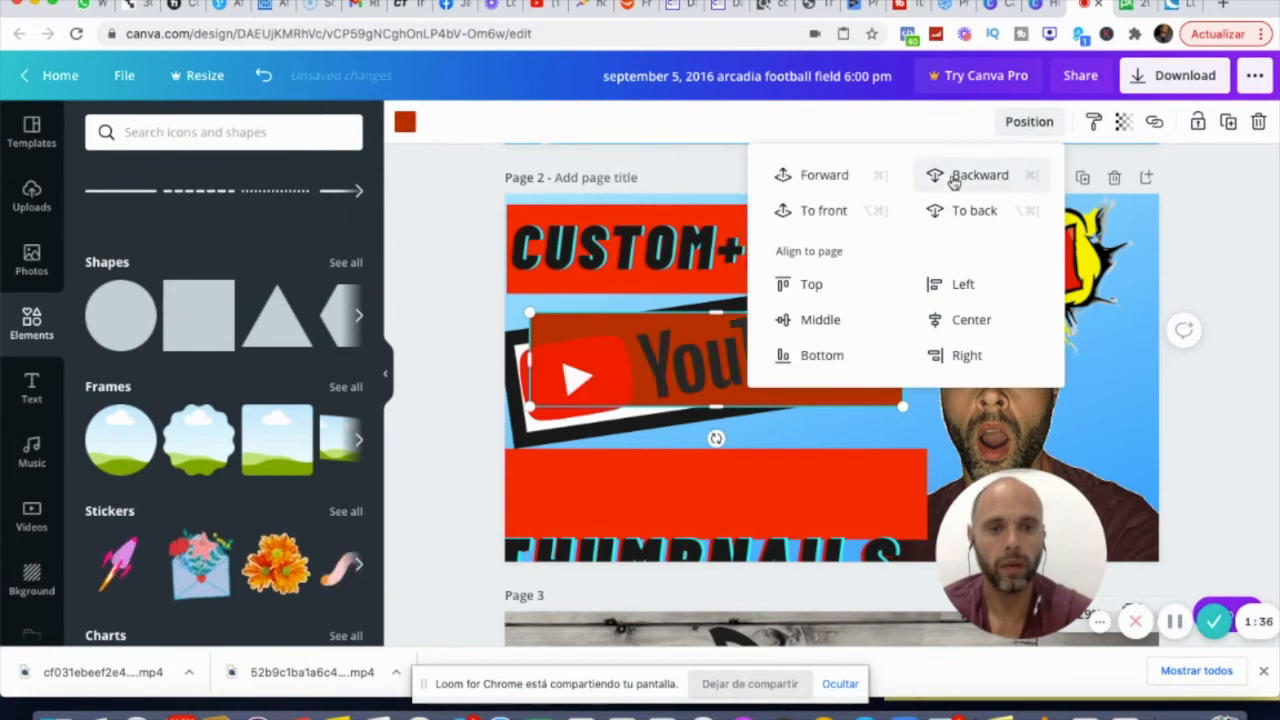
left_click(1188, 264)
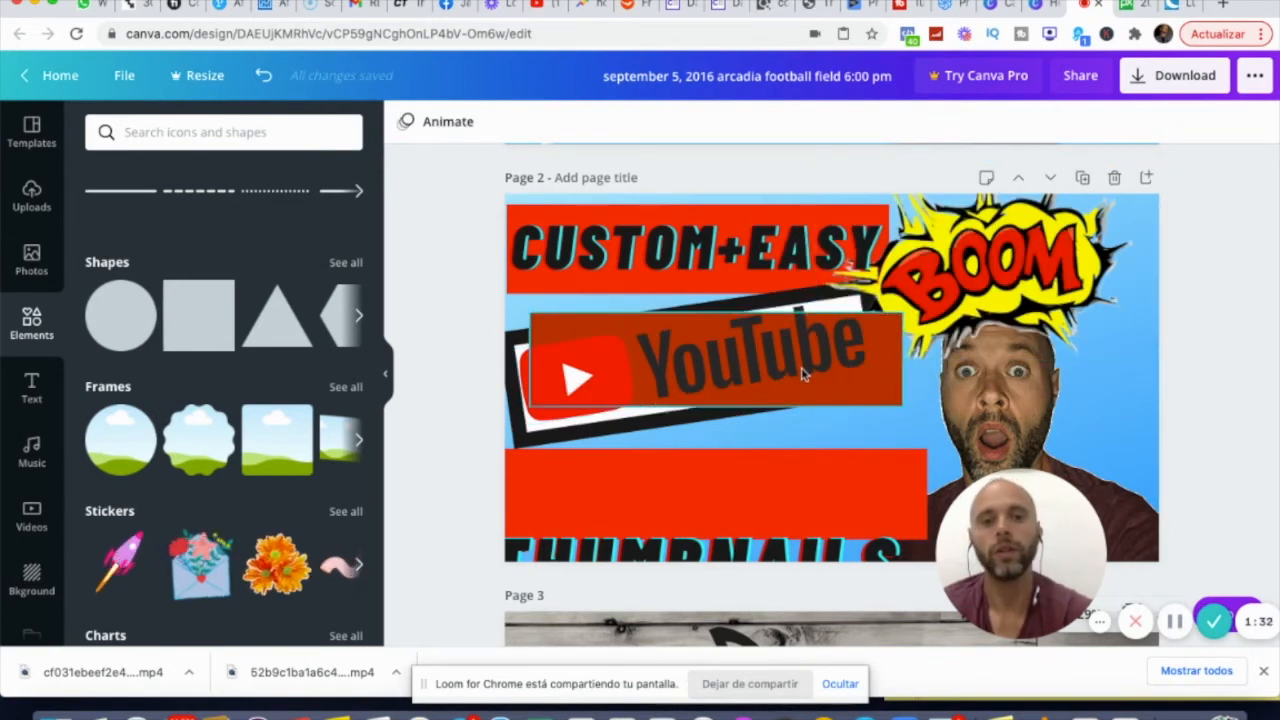
left_click(878, 362)
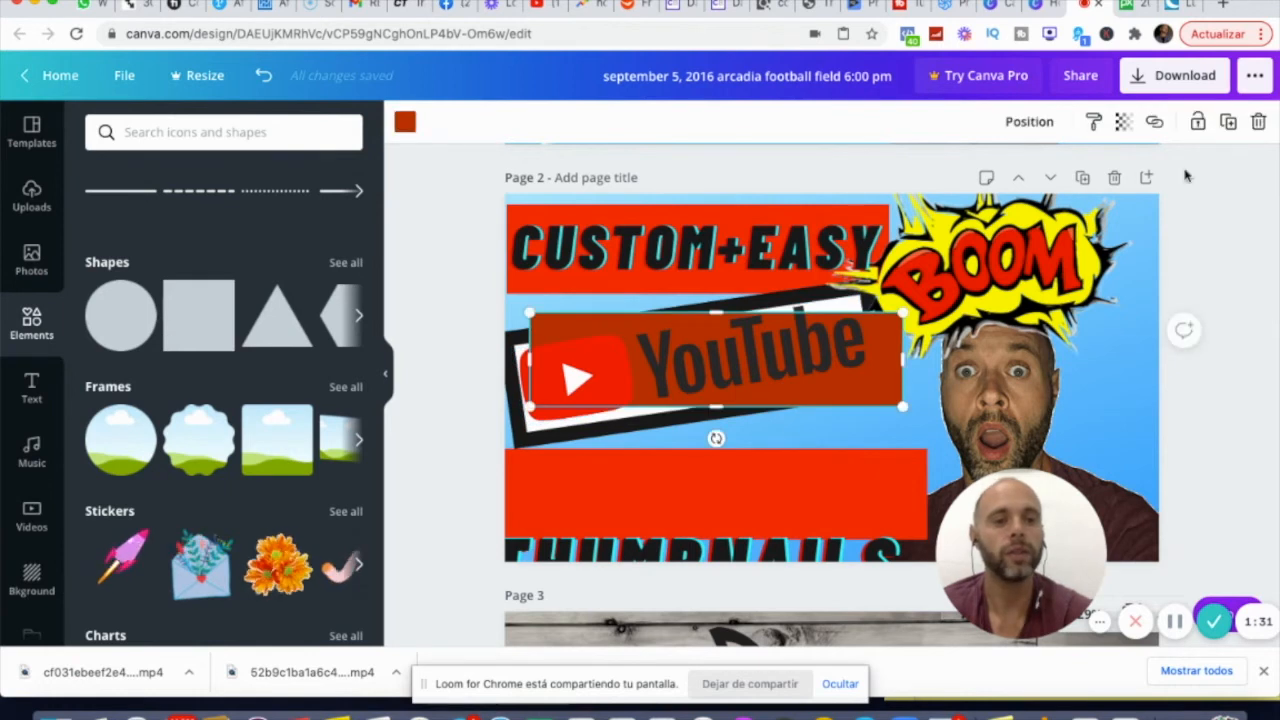
left_click(1260, 121)
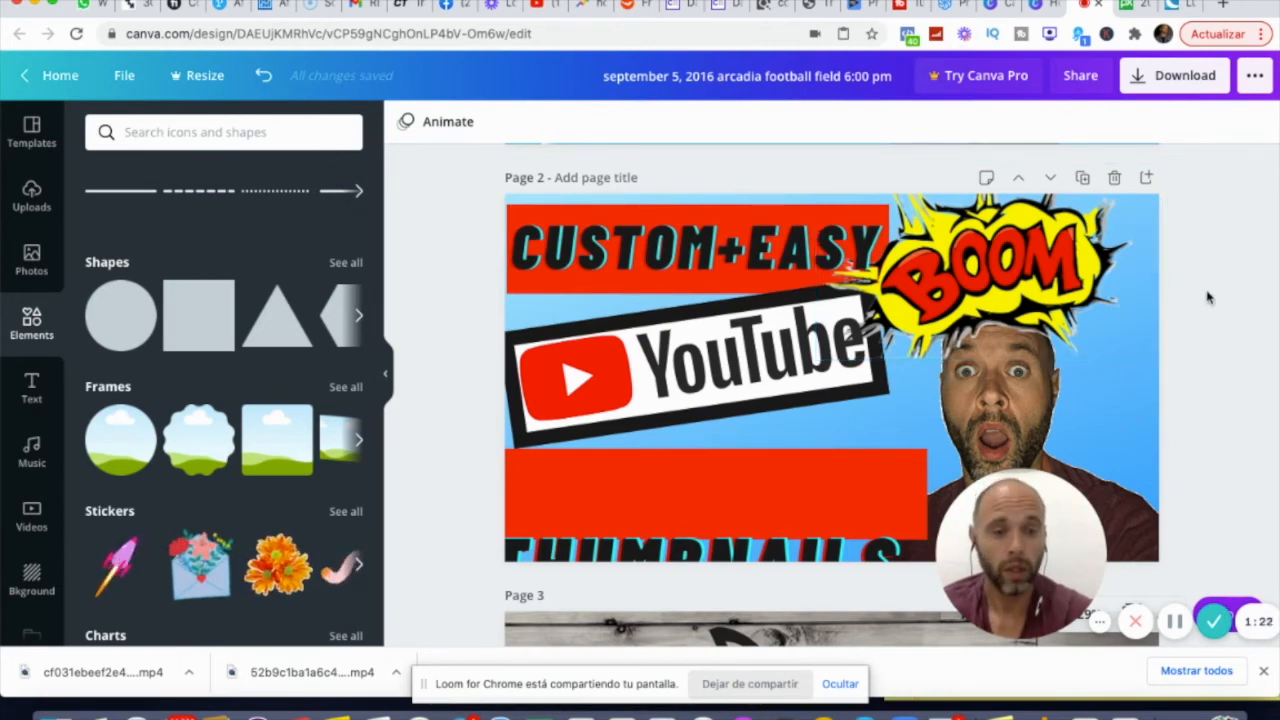
Search the elements again for "musical note", add the Pro single musical note to page 3 and move it over the banjo player
scroll(1206, 297, "down", 5)
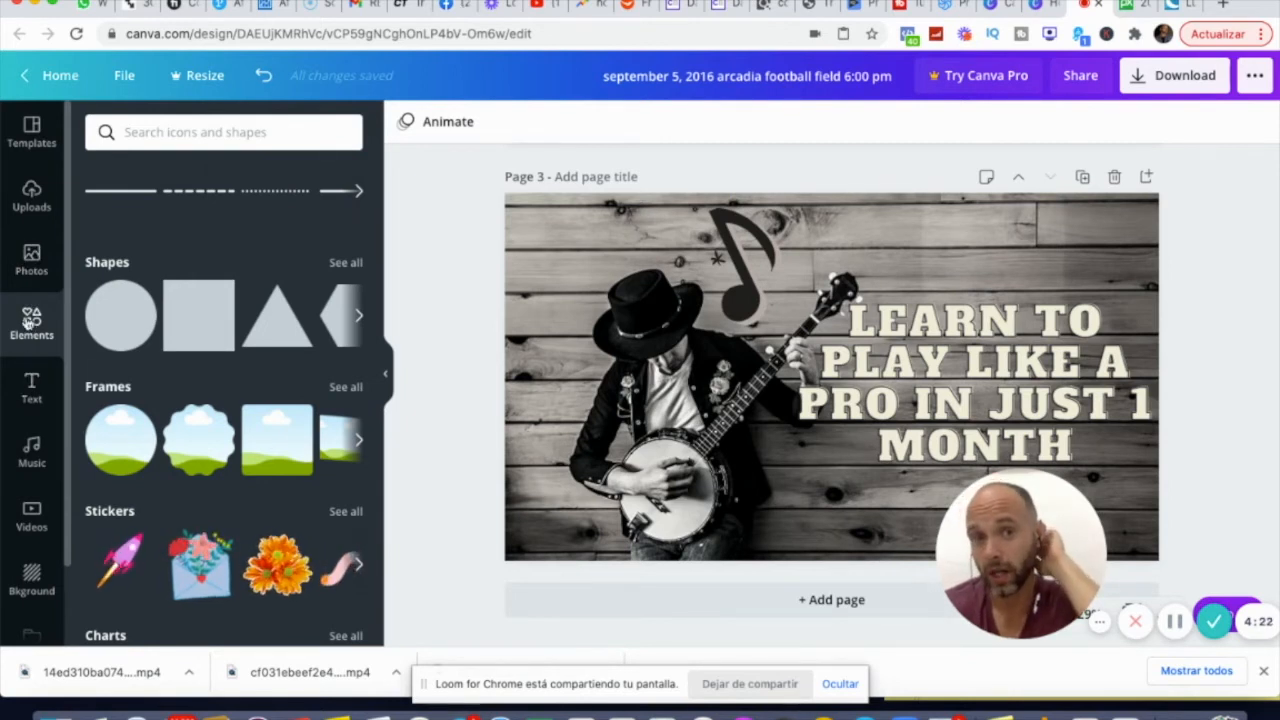
left_click(205, 135)
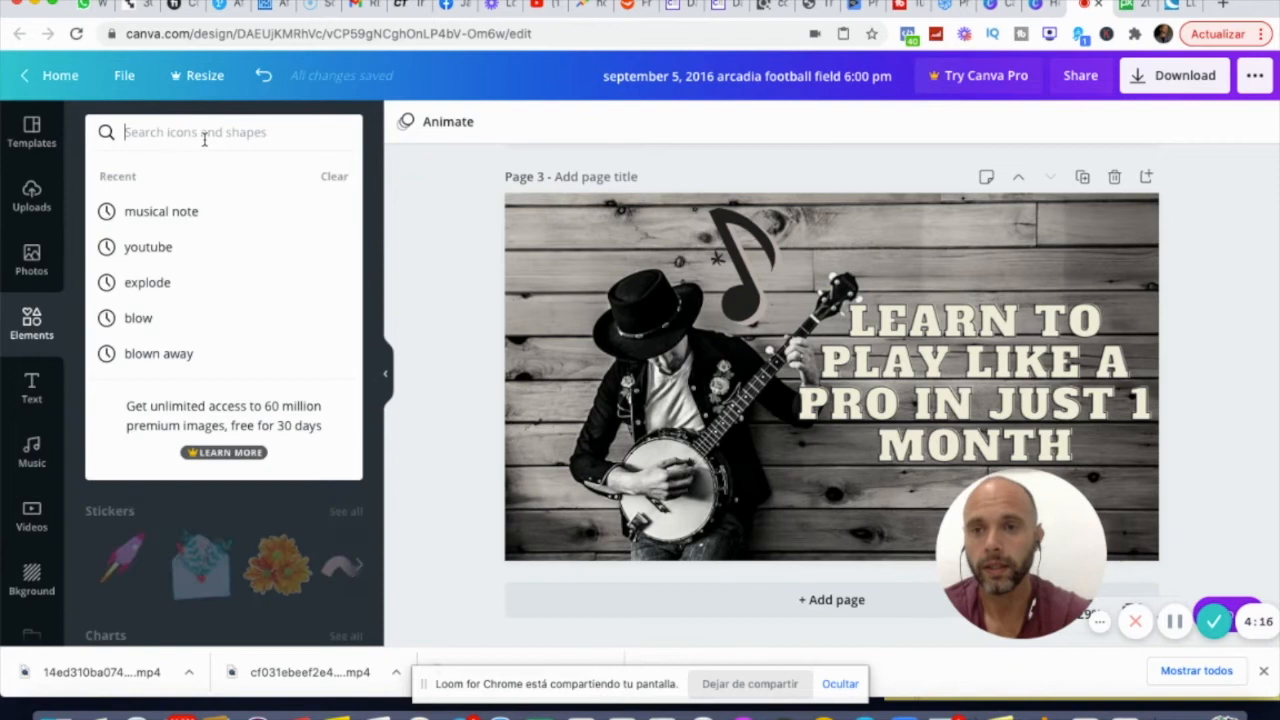
left_click(168, 212)
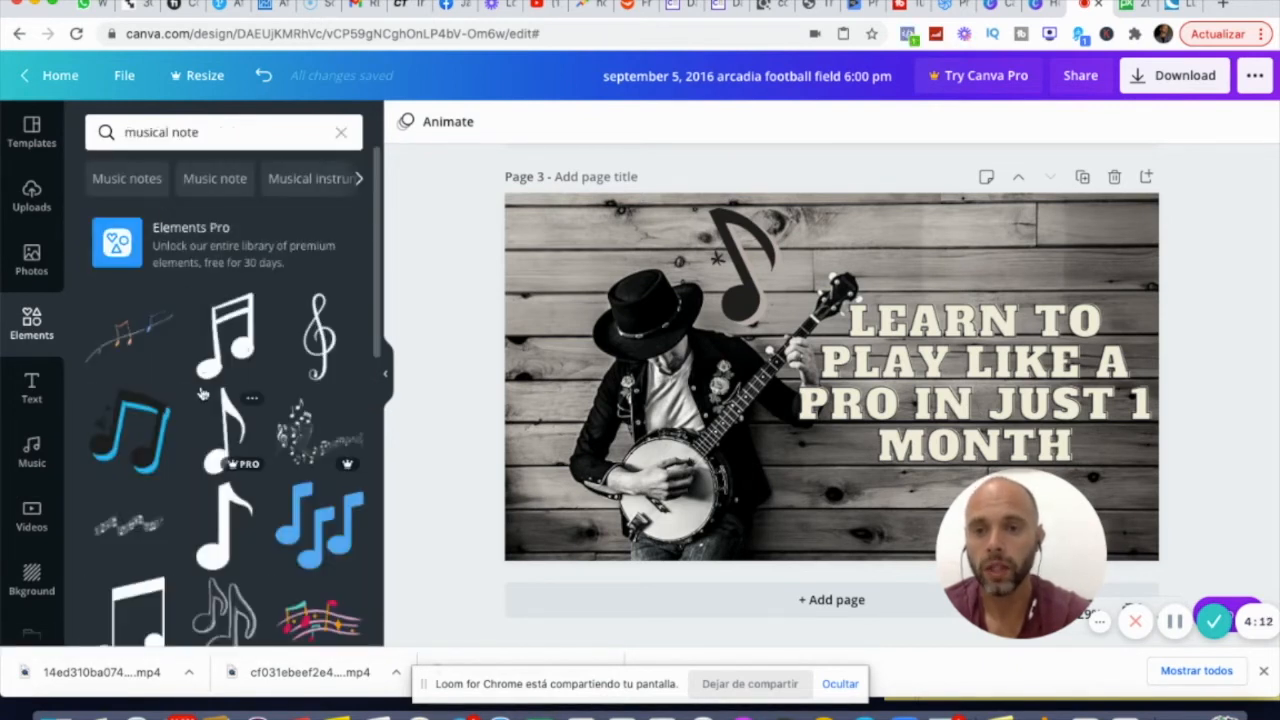
left_click(232, 438)
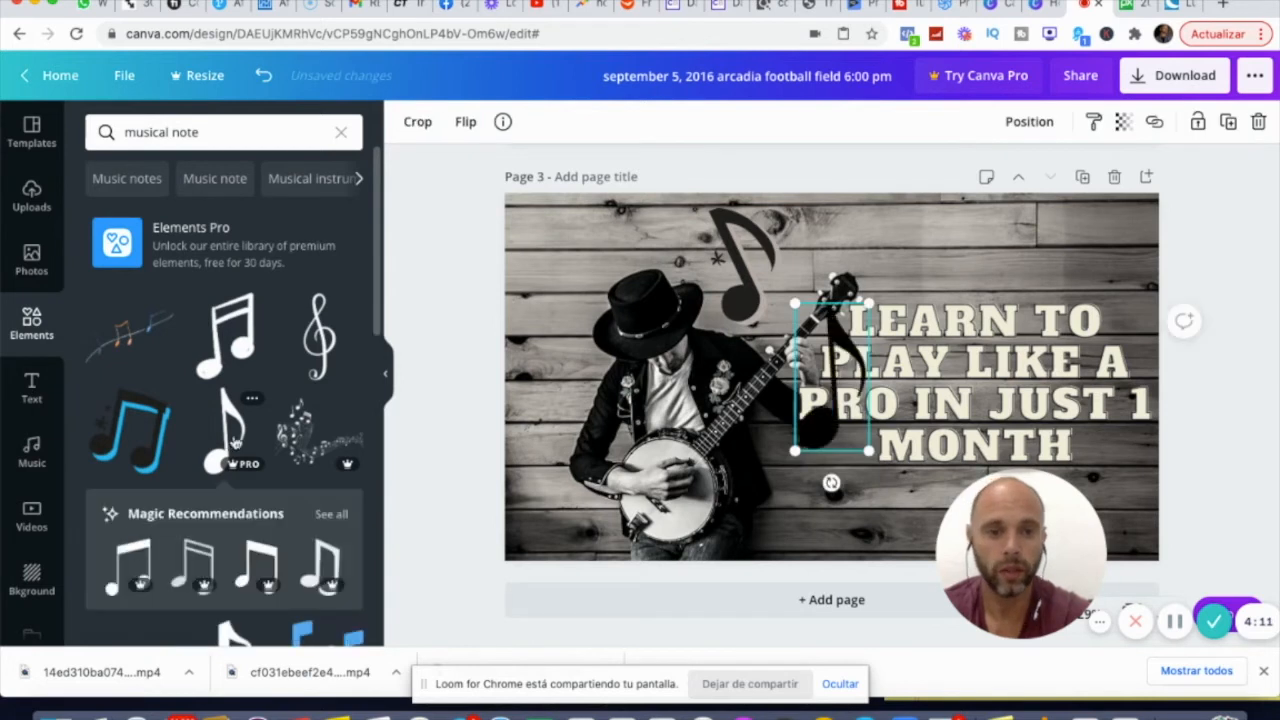
left_click_drag(803, 376, 712, 345)
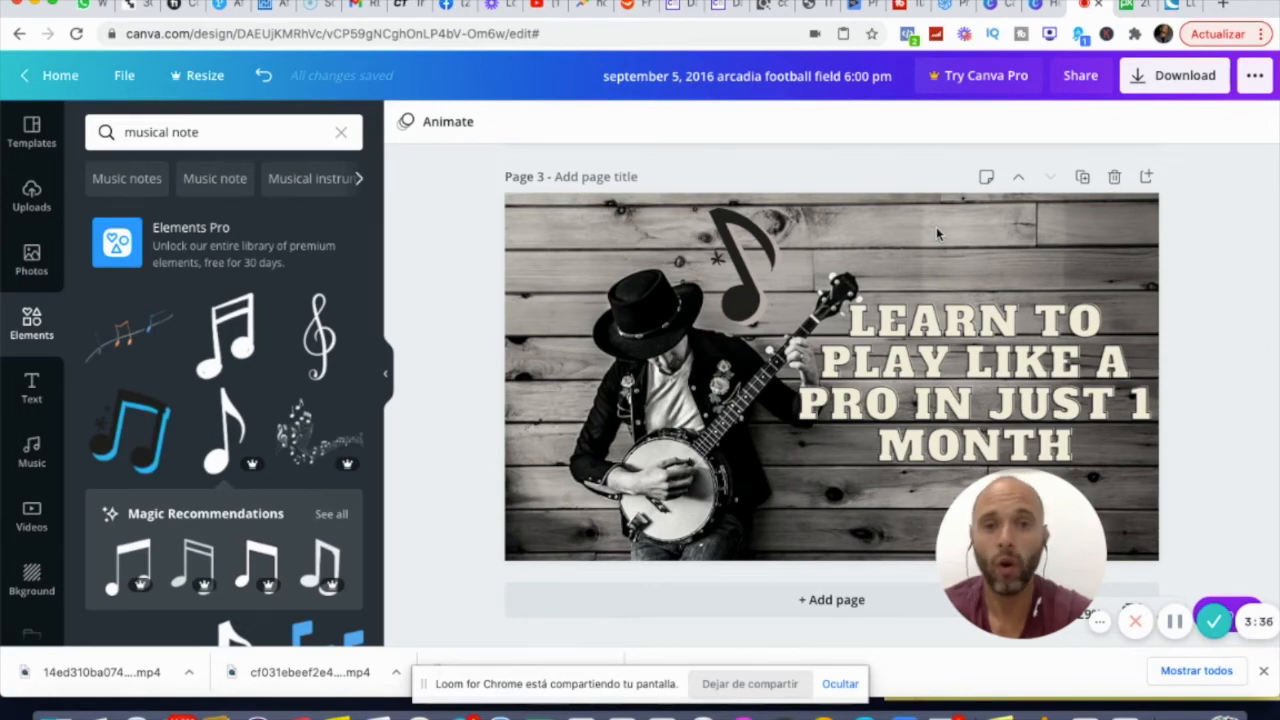
Switch to the Canva Pro page and review its premium tools, highlighting the custom templates heading and the number of premium templates
left_click(988, 5)
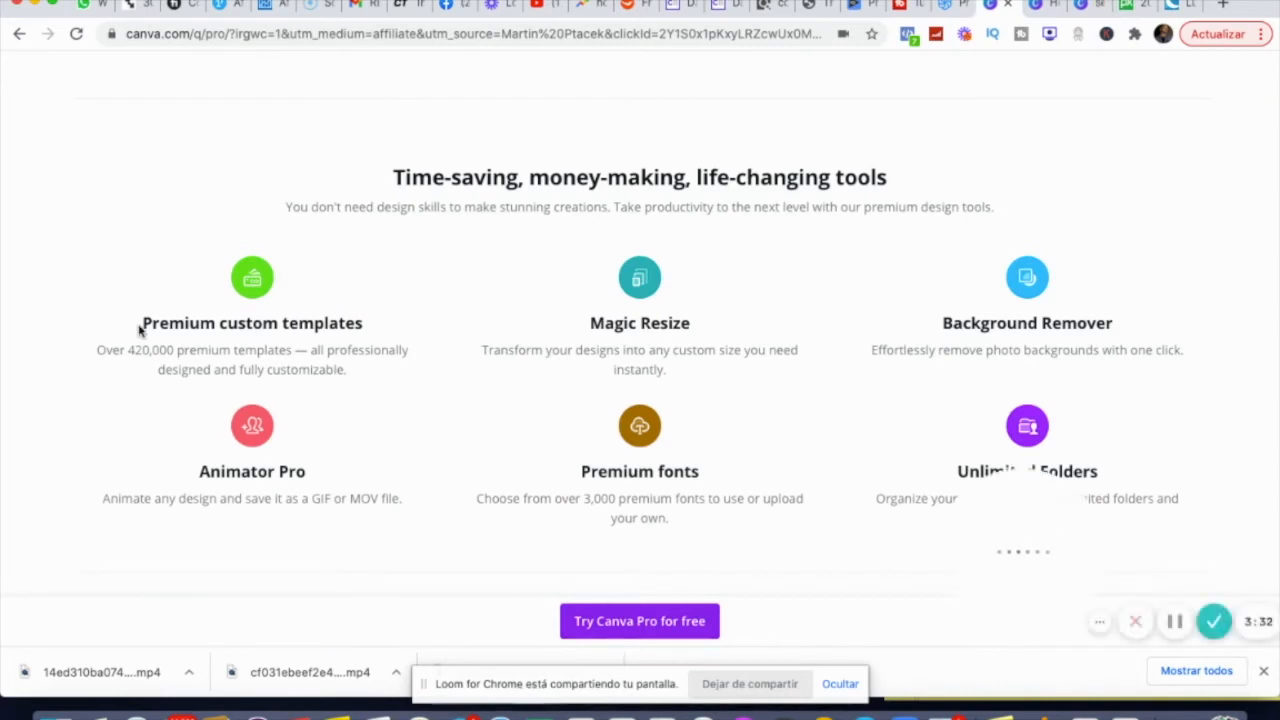
left_click_drag(140, 328, 350, 343)
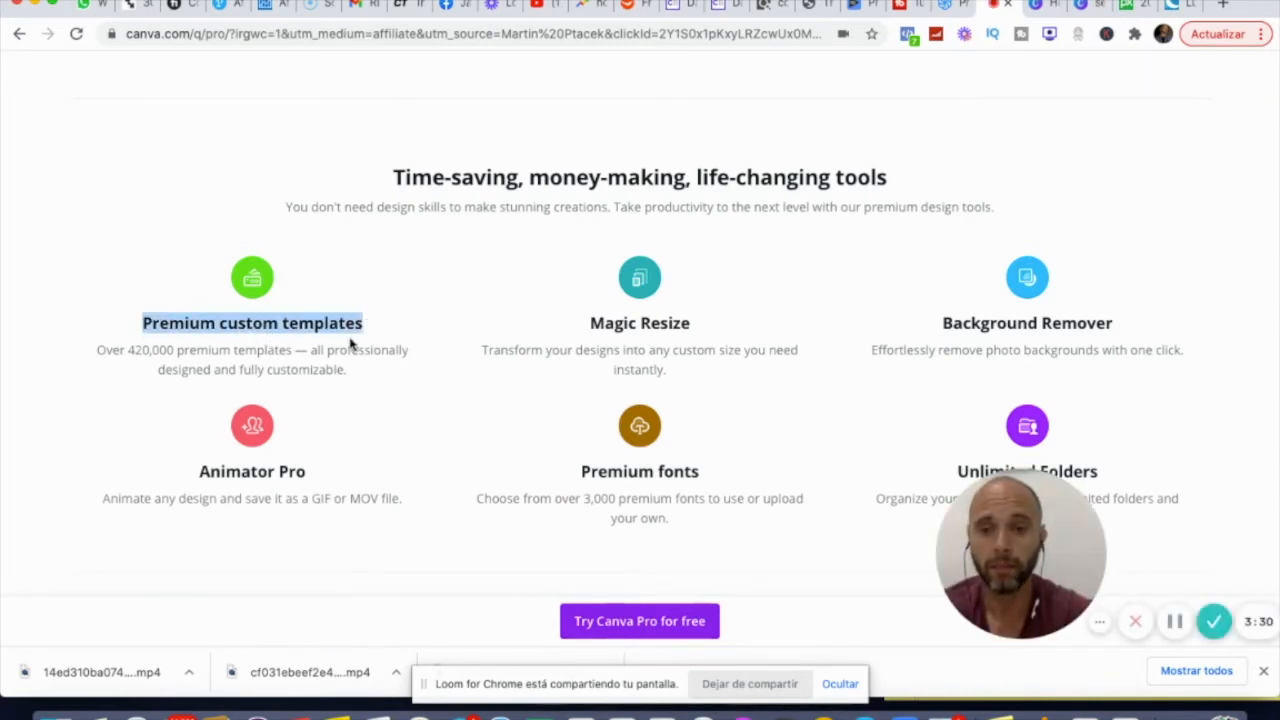
left_click_drag(103, 349, 177, 349)
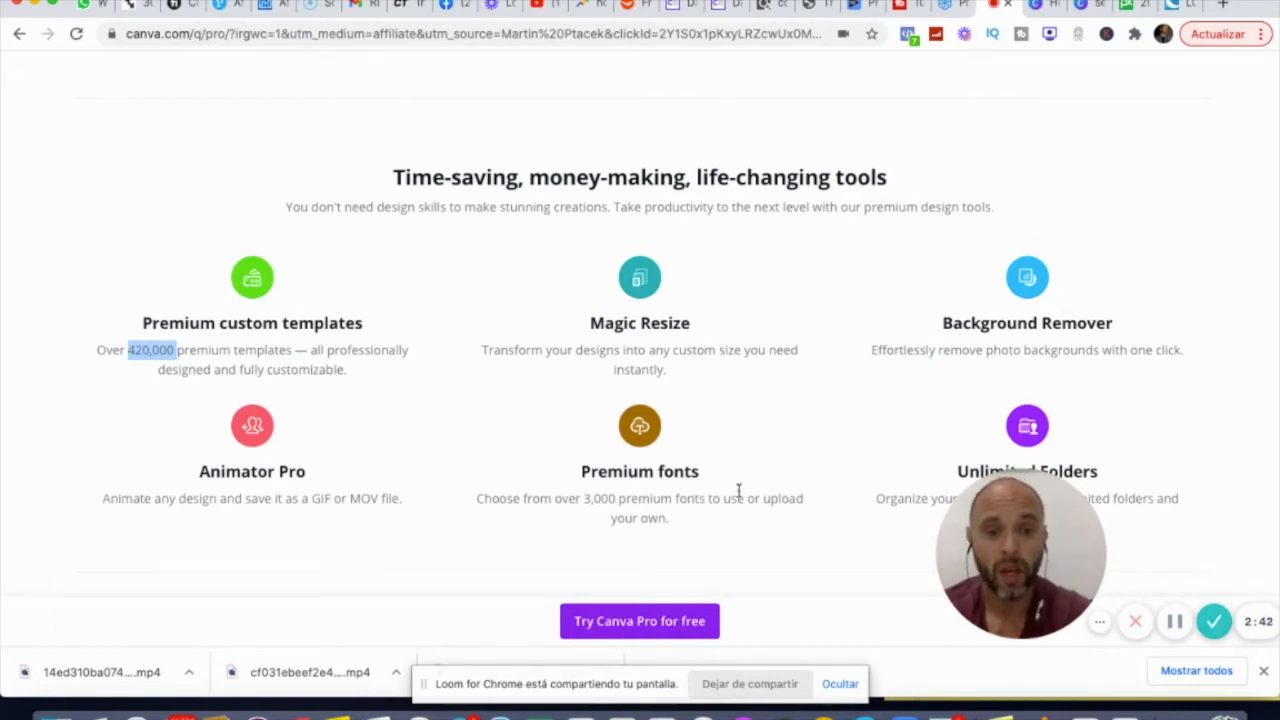
scroll(860, 483, "down", 1)
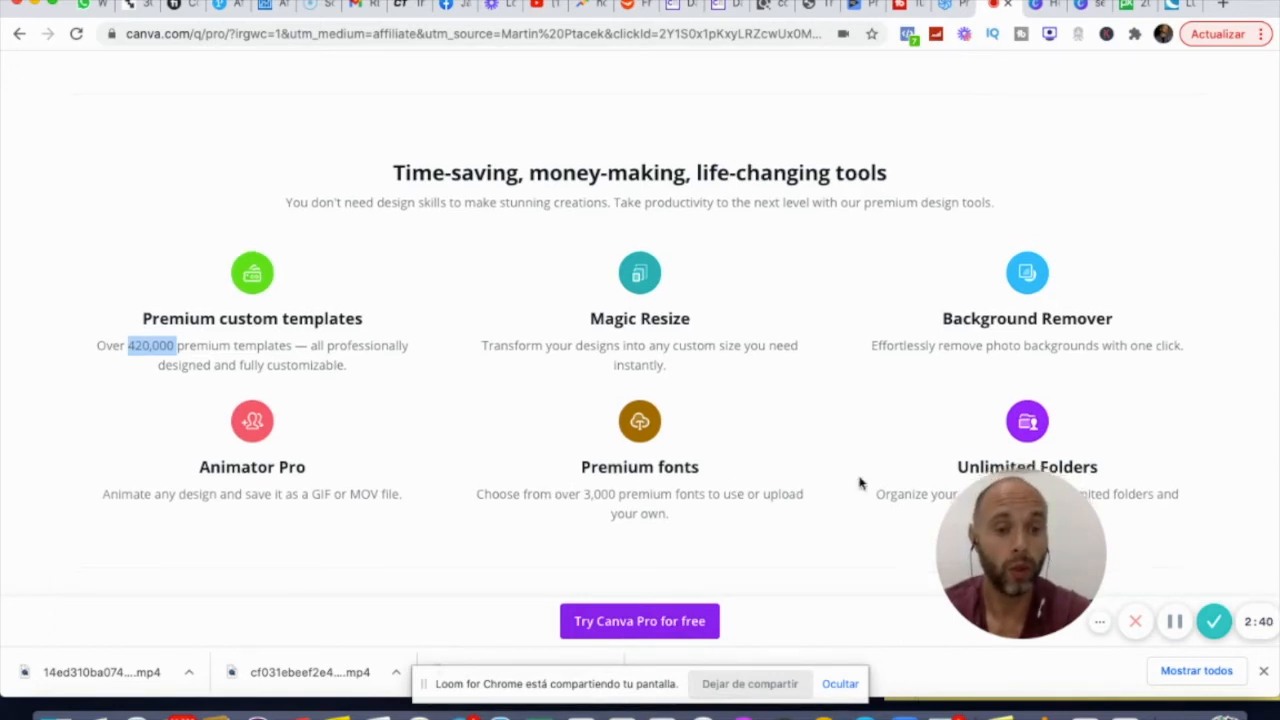
scroll(860, 483, "down", 2)
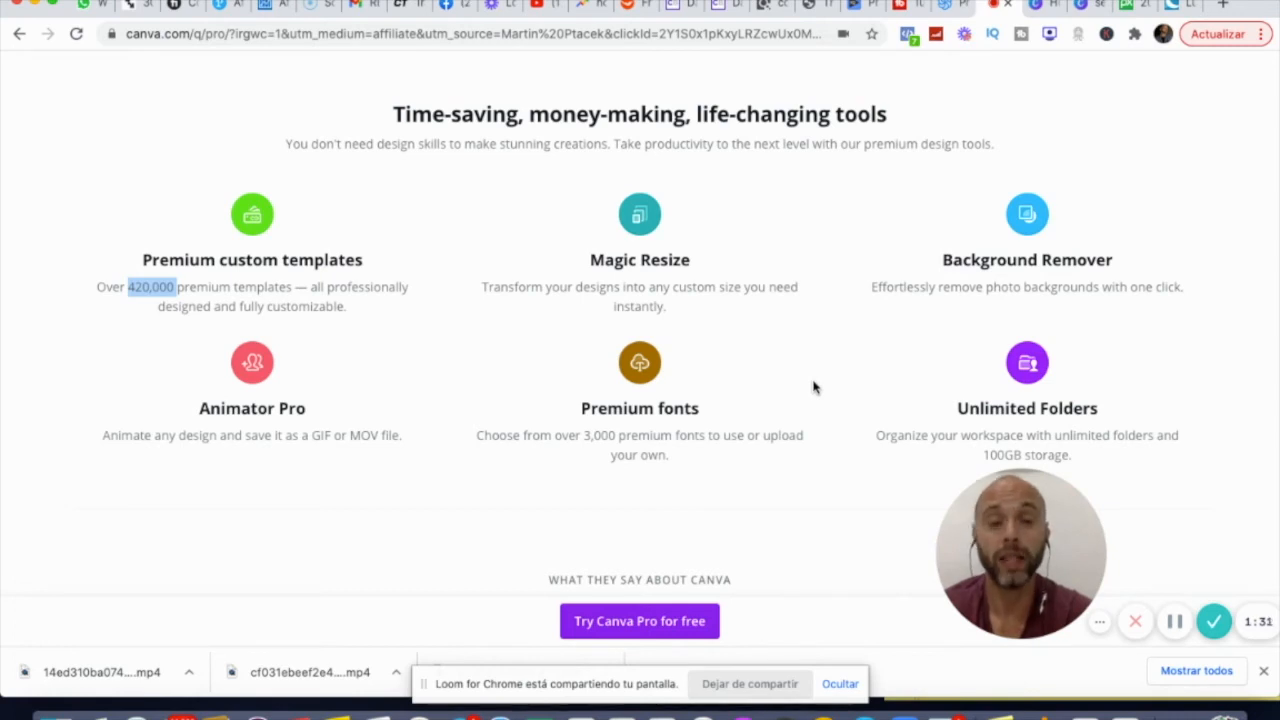
Return to the thumbnail design and adjust the man's photo on page 2 to saturation 26 and blur -44
left_click(1037, 12)
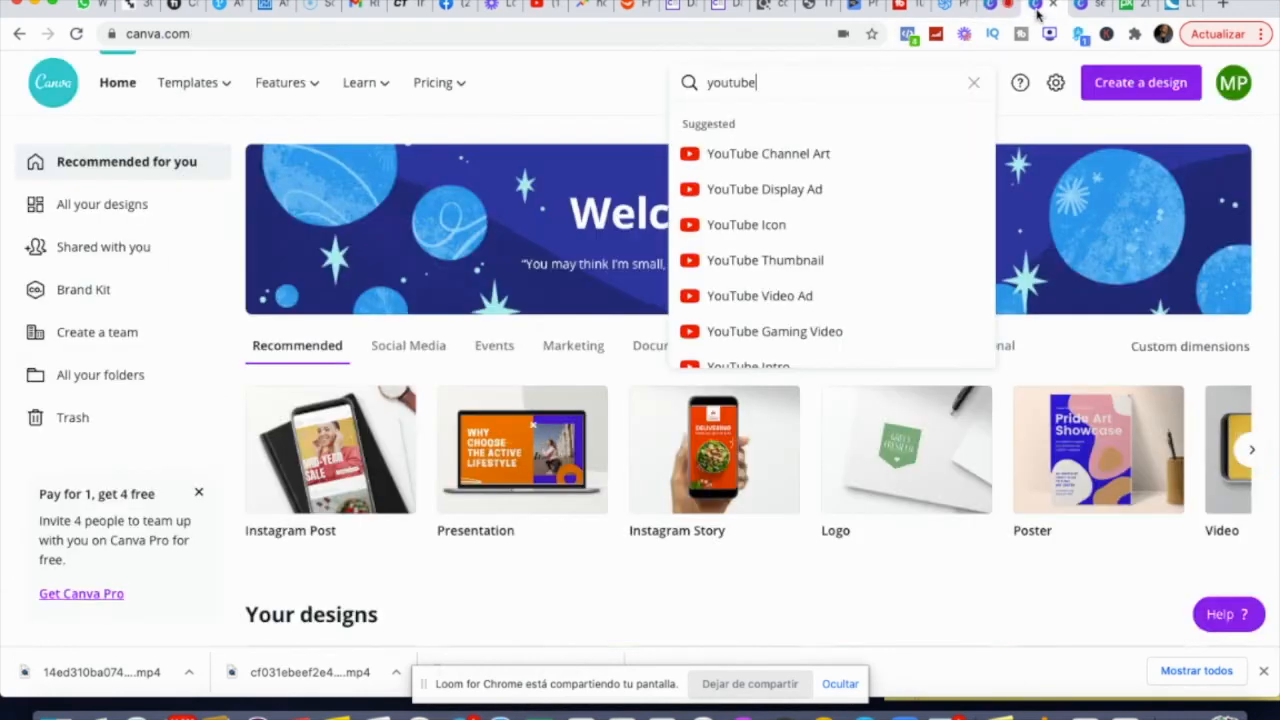
left_click(1086, 8)
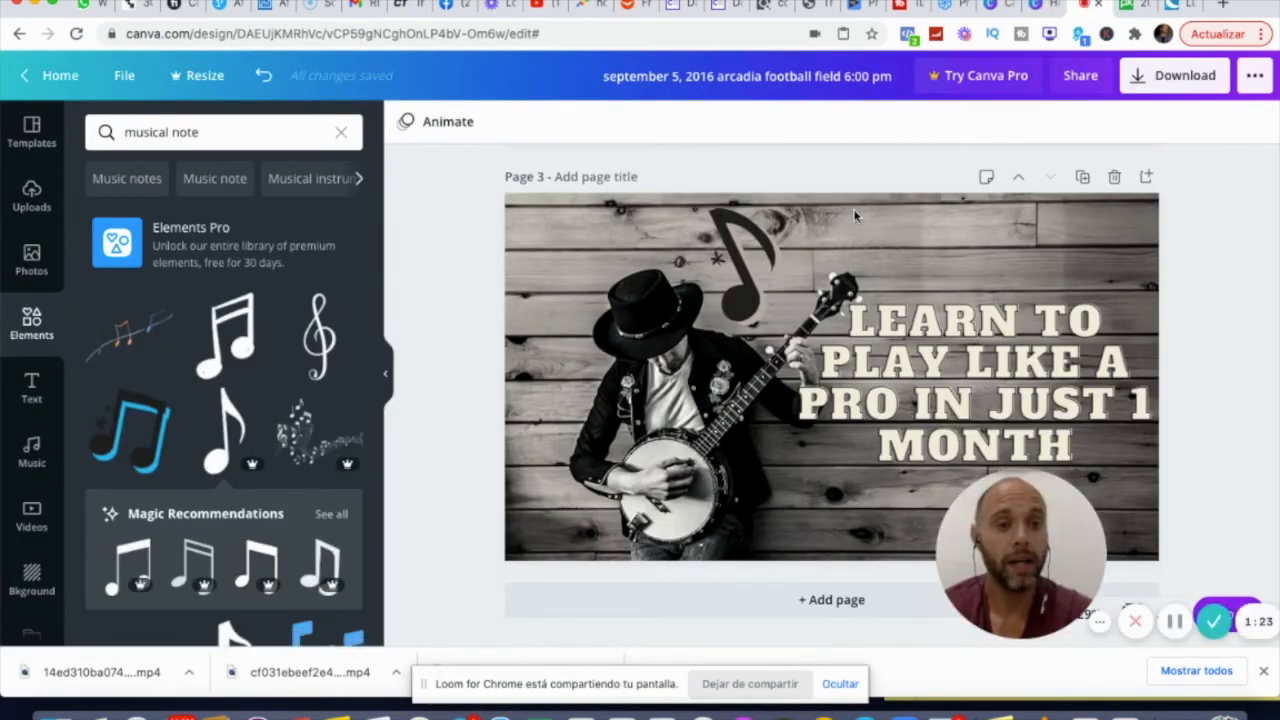
scroll(818, 270, "up", 3)
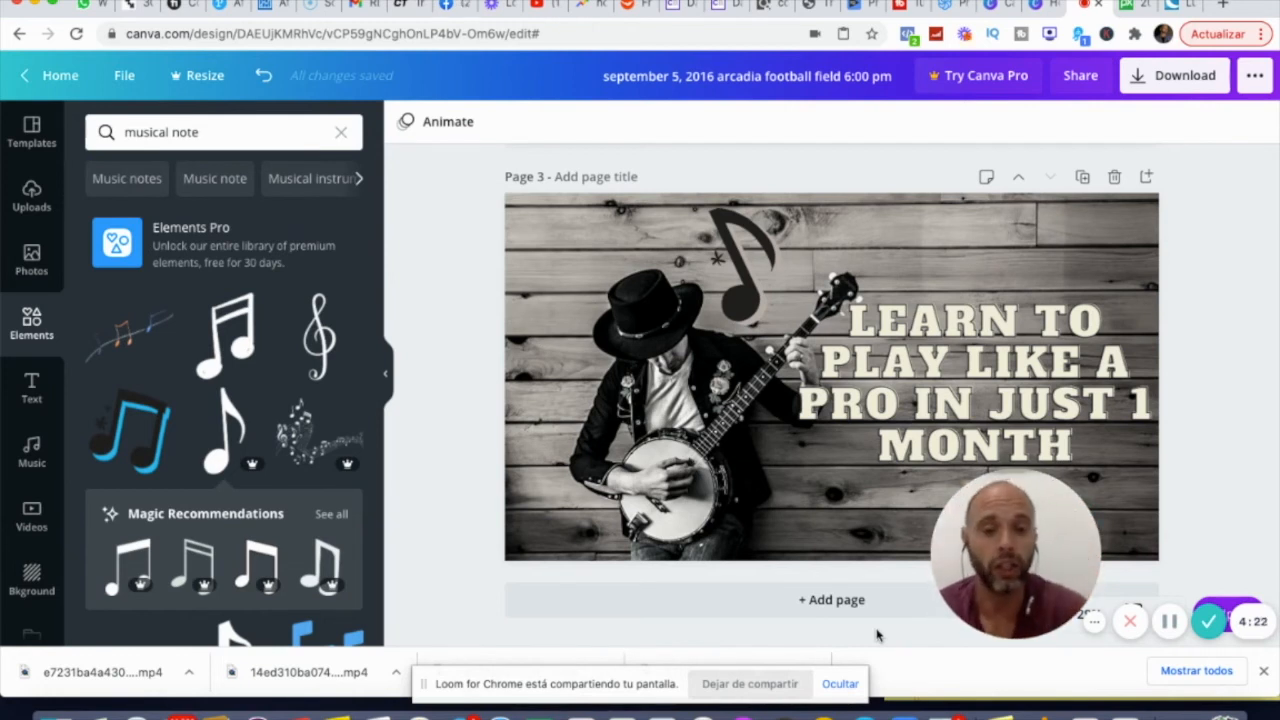
scroll(845, 500, "up", 1)
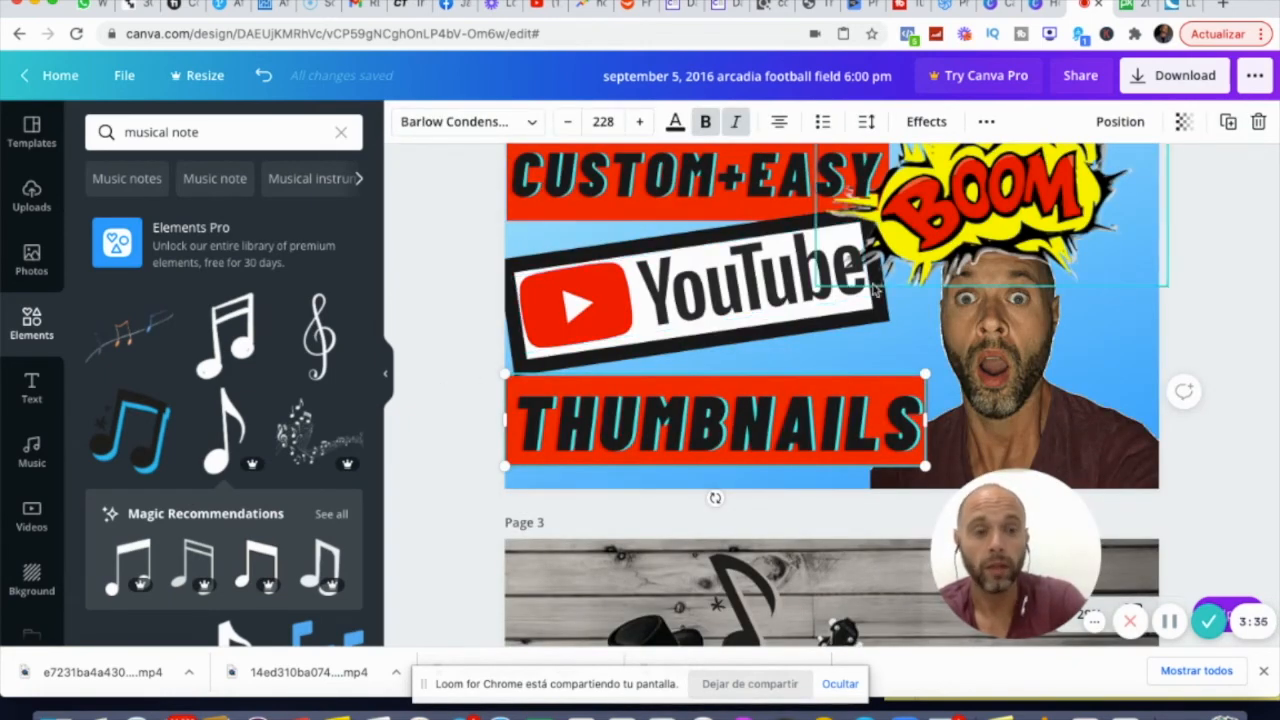
left_click(993, 340)
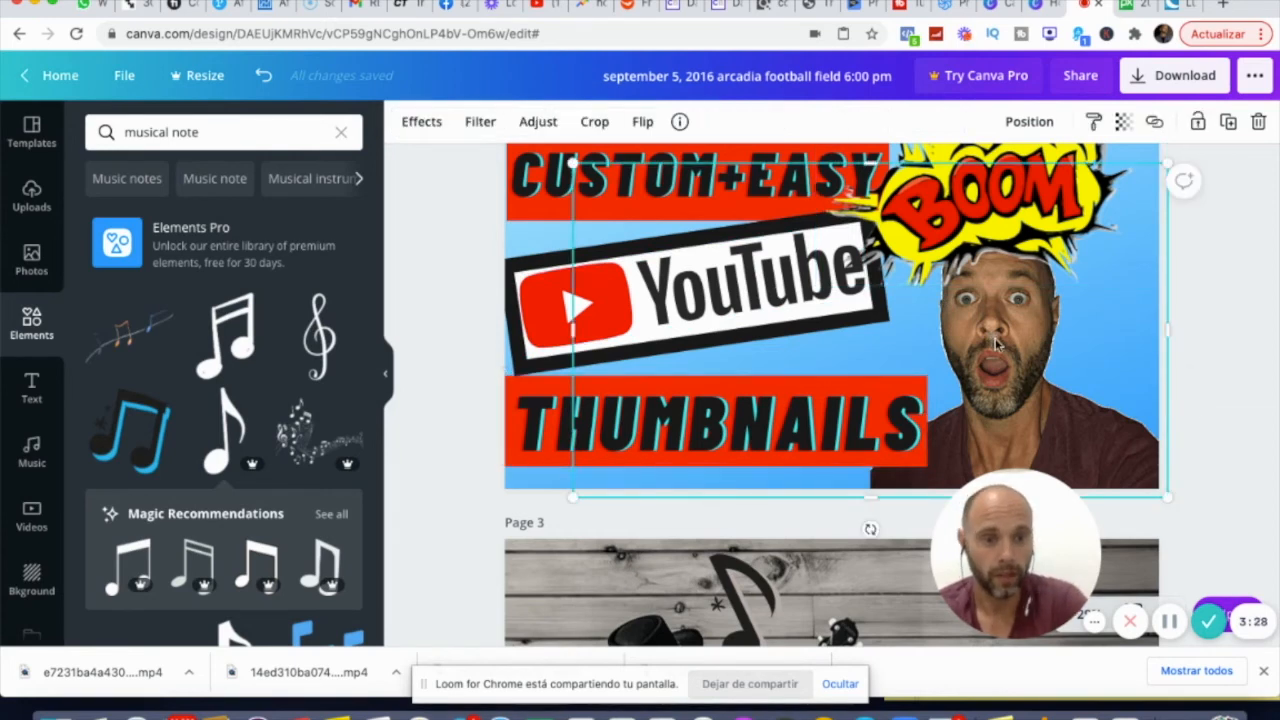
left_click(808, 143)
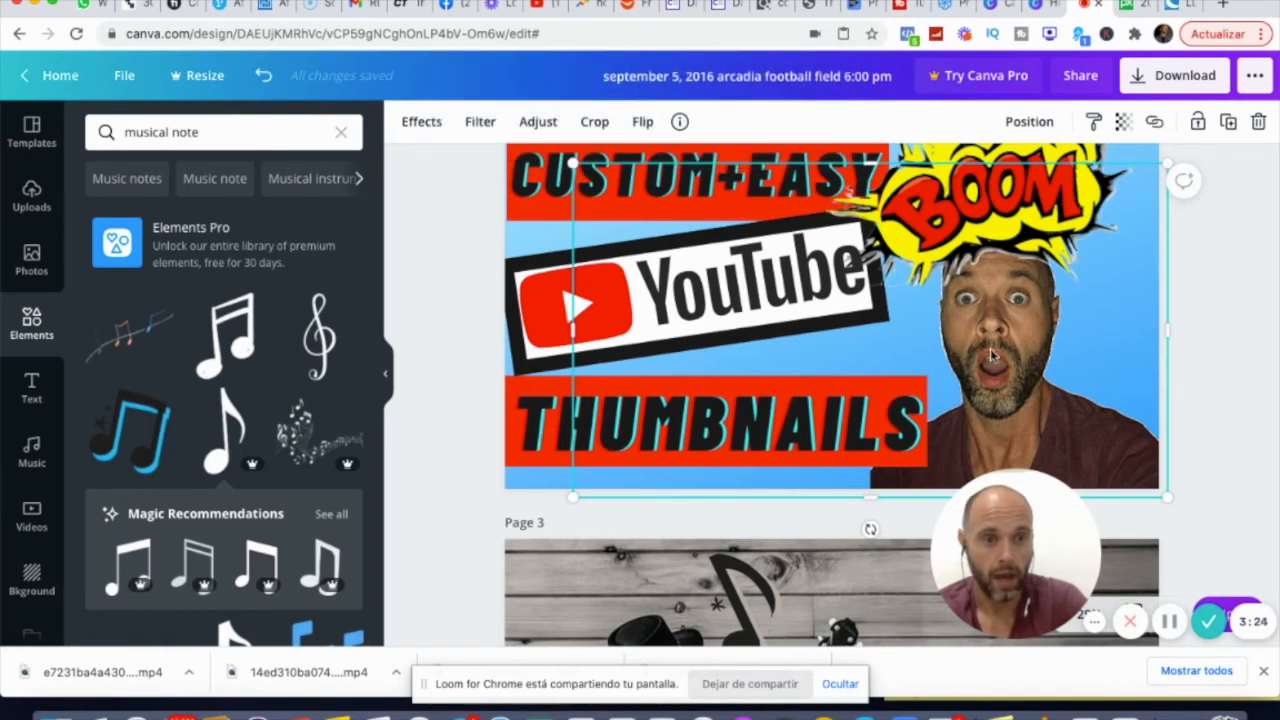
left_click(528, 122)
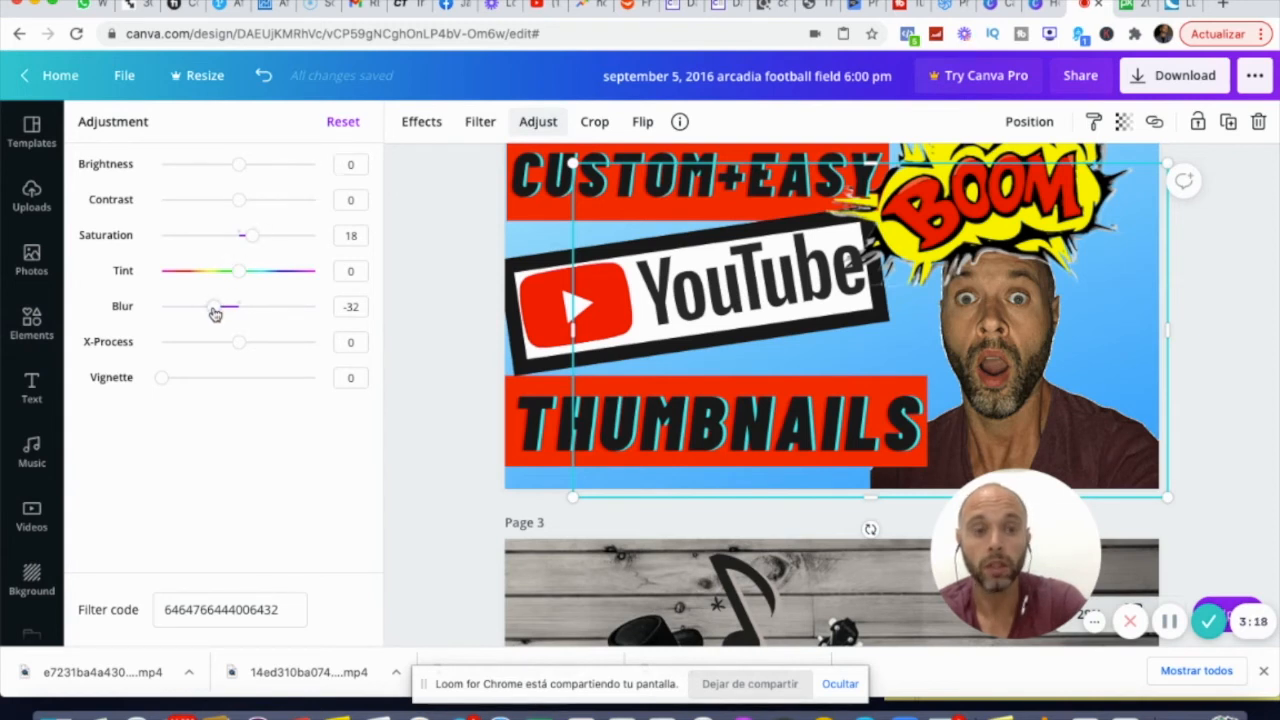
mouse_move(252, 242)
left_mouse_down()
mouse_move(316, 246)
mouse_move(157, 246)
mouse_move(259, 251)
left_mouse_up()
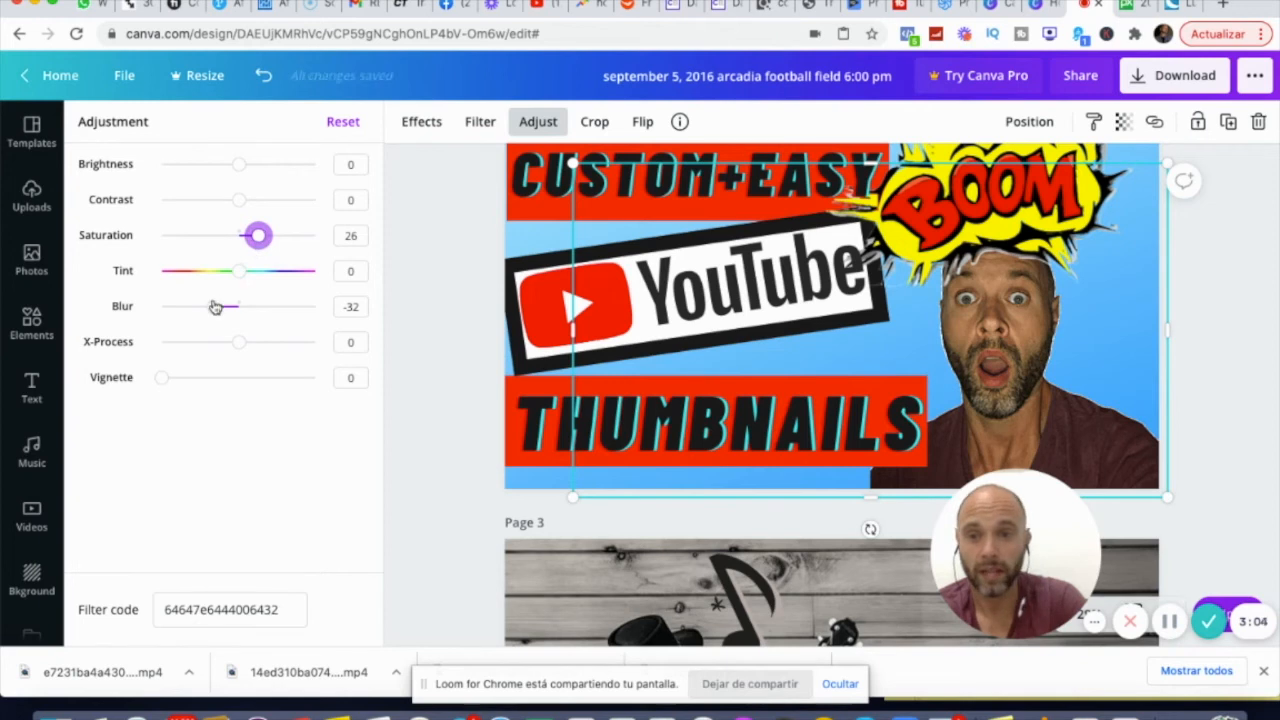
mouse_move(214, 307)
left_mouse_down()
mouse_move(289, 309)
mouse_move(177, 315)
mouse_move(205, 311)
left_mouse_up()
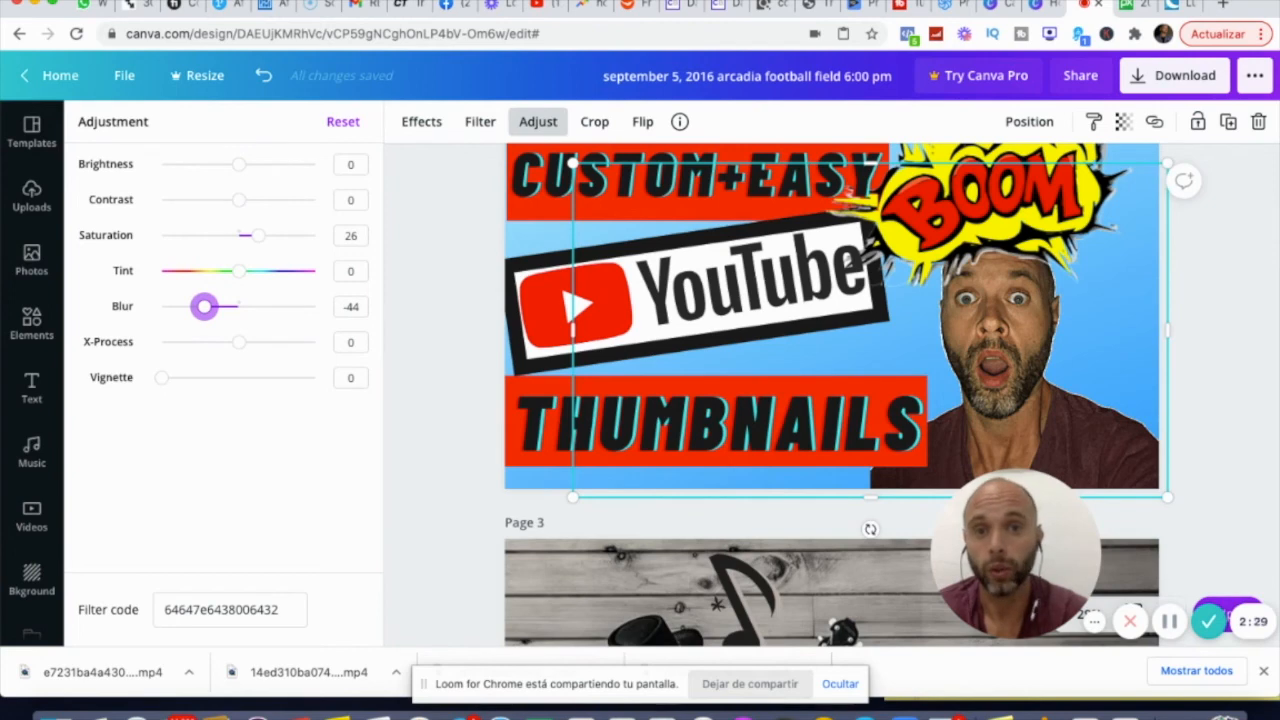
Switch to the Thumbnail Blaster website and review its introduction and the template customization steps
left_click(768, 10)
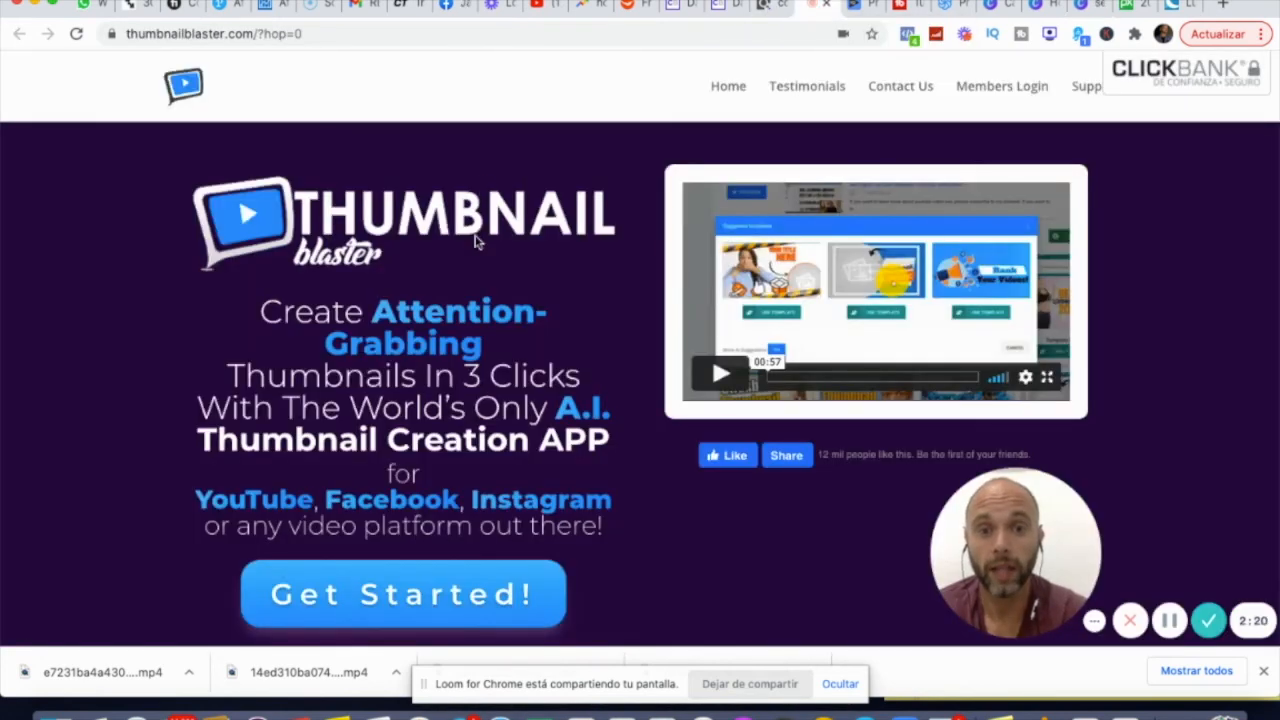
scroll(475, 240, "down", 1)
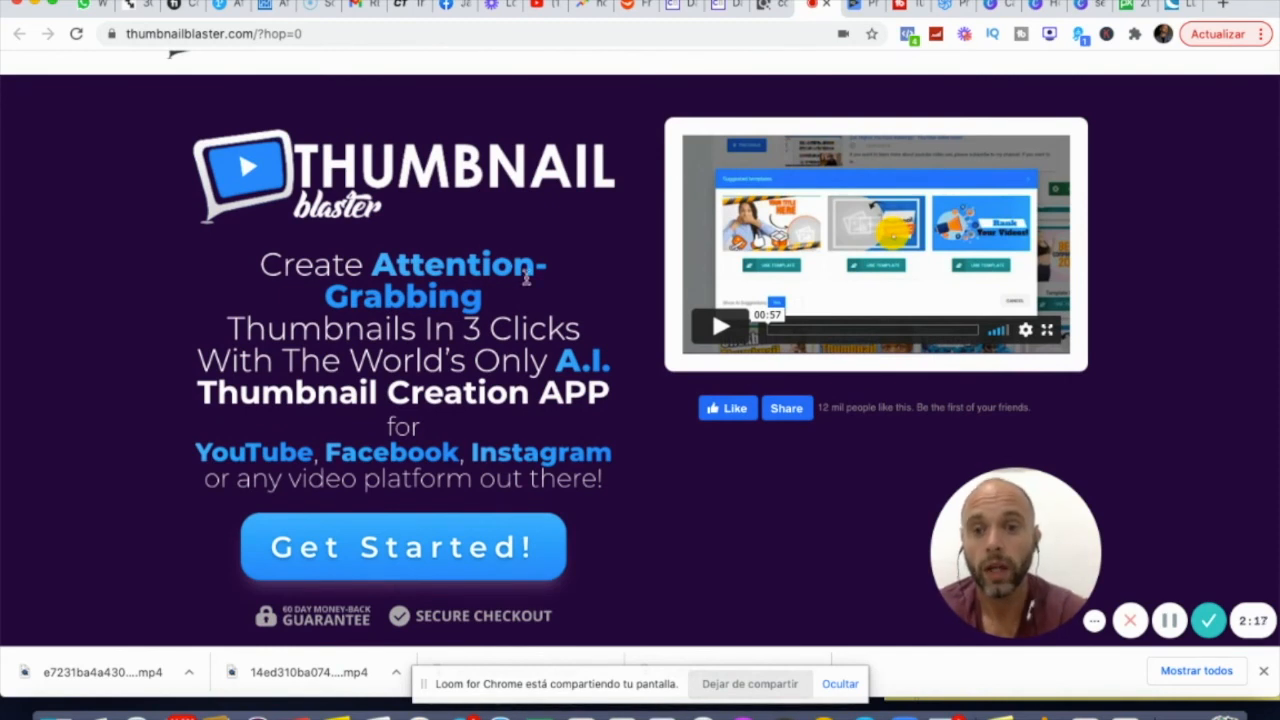
scroll(526, 276, "down", 1)
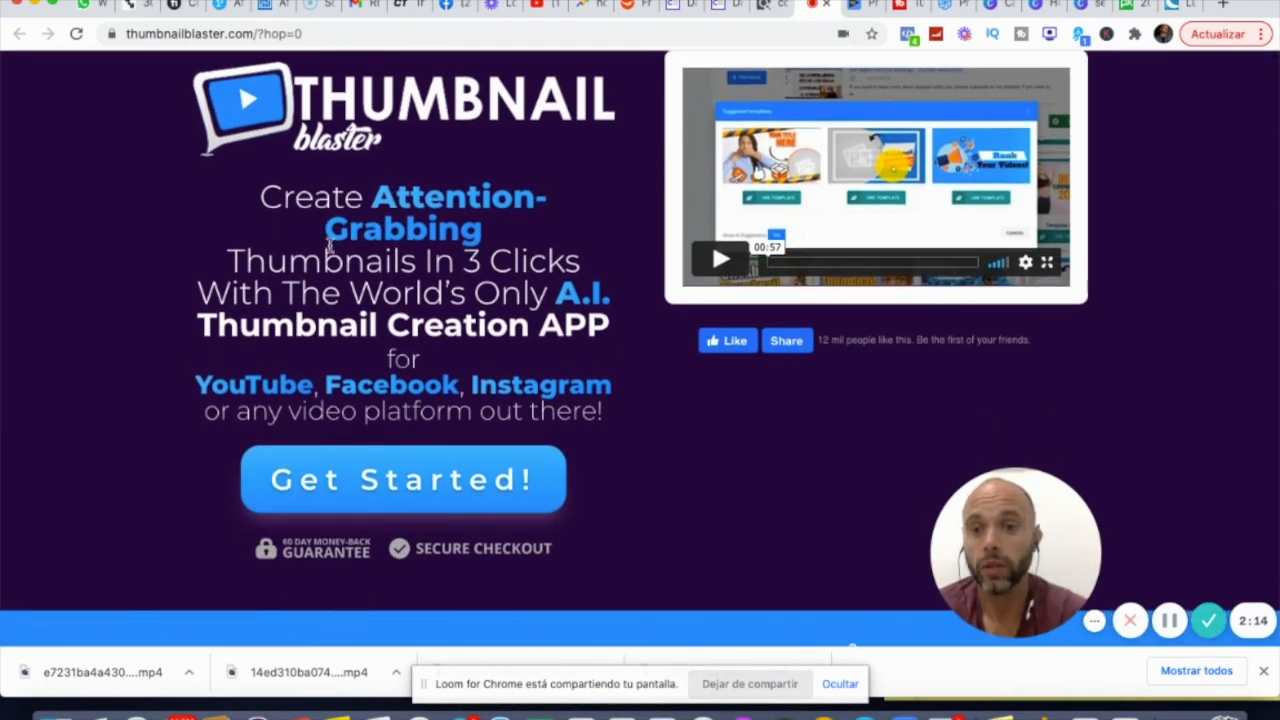
scroll(657, 333, "down", 10)
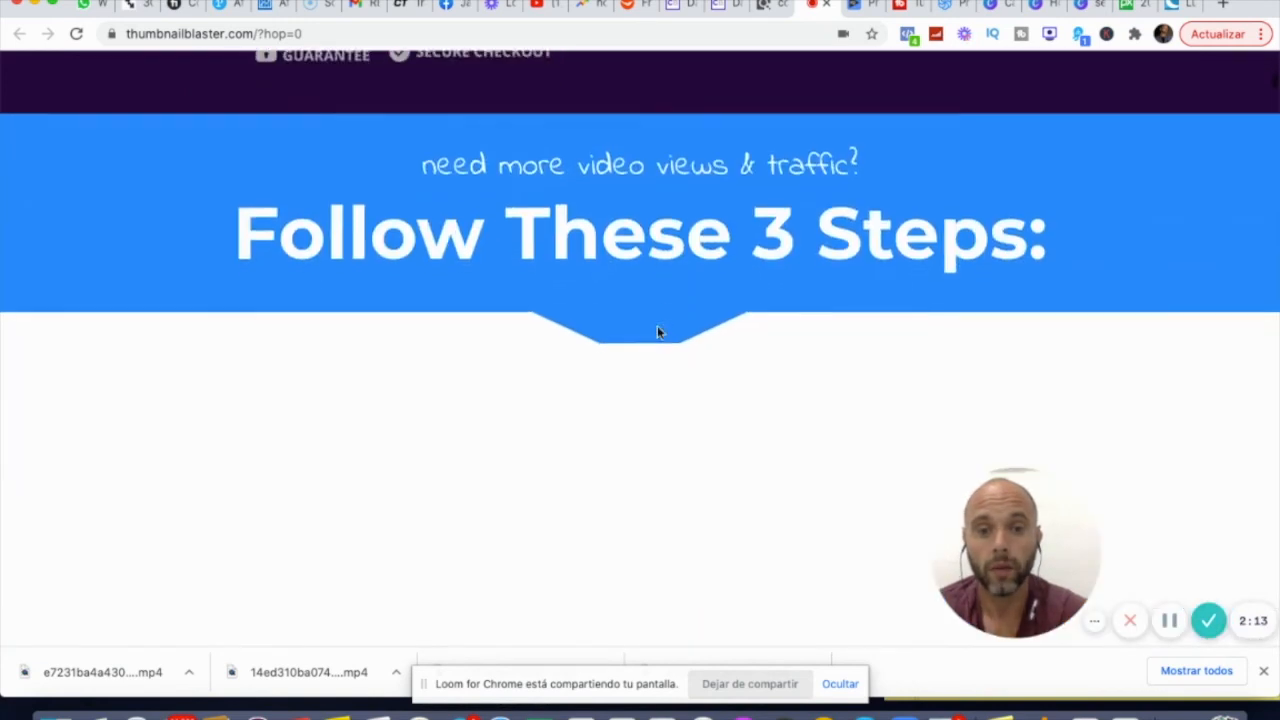
scroll(657, 333, "down", 7)
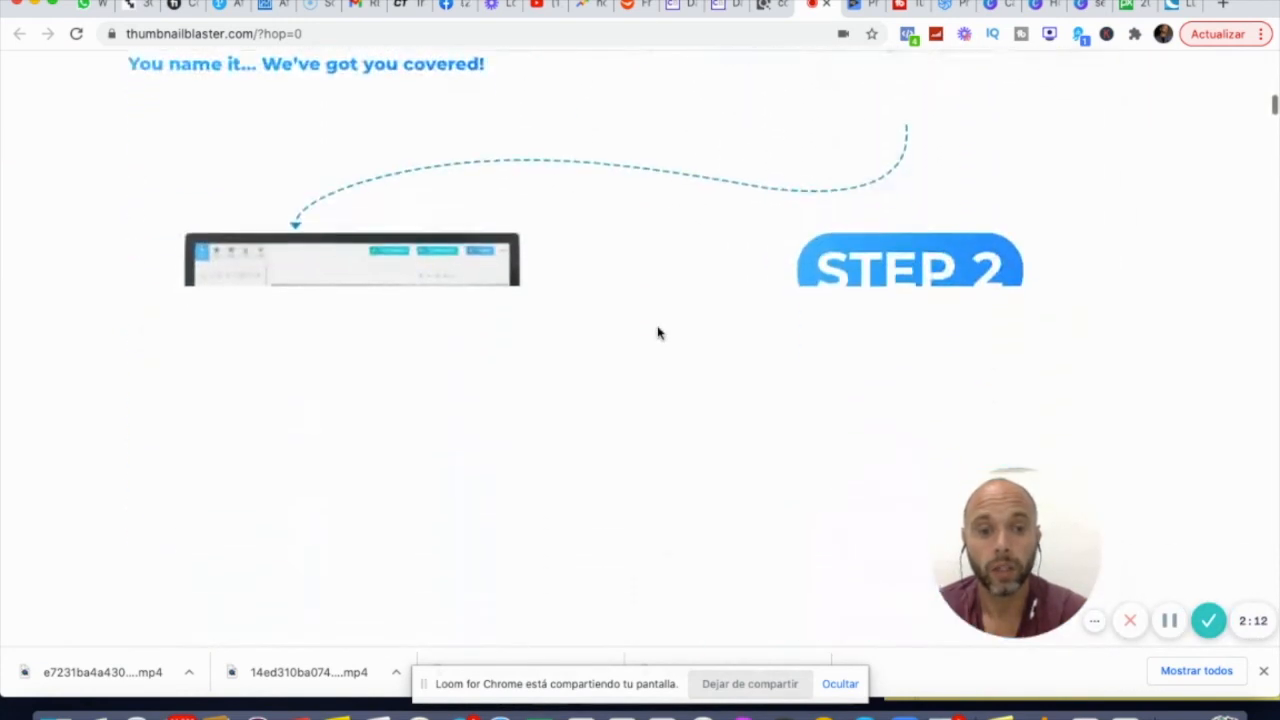
scroll(657, 333, "down", 5)
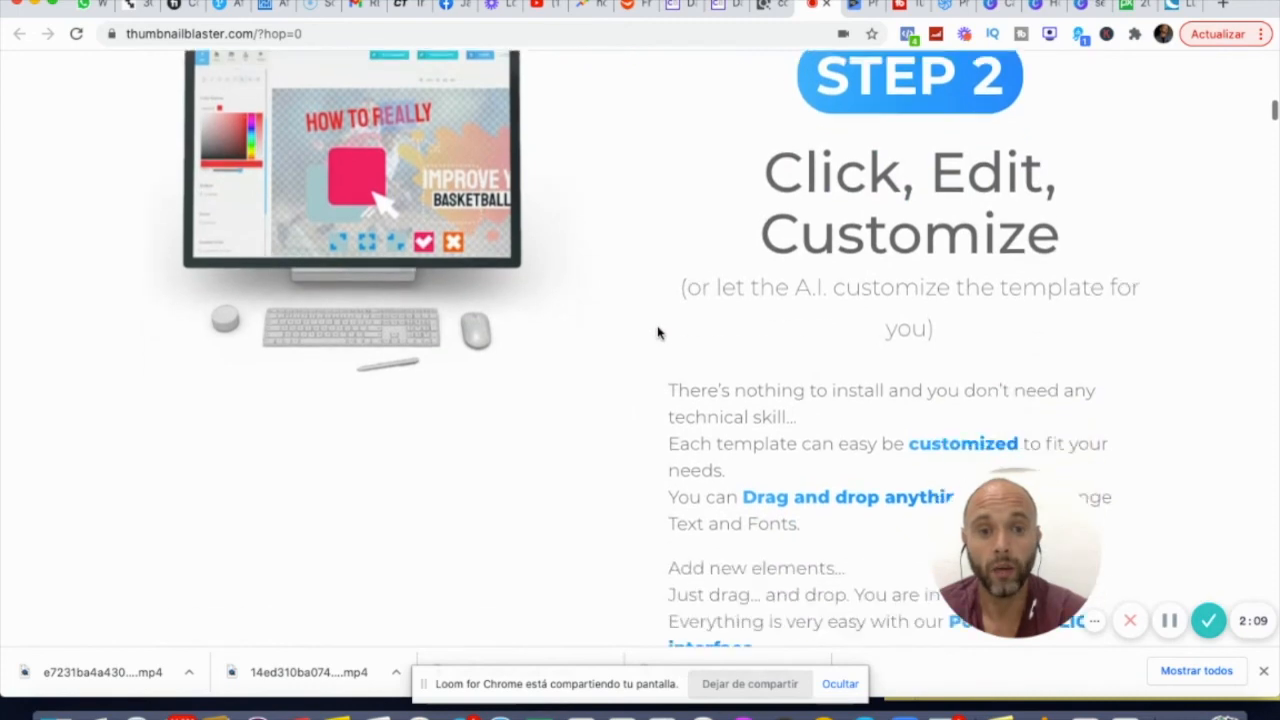
scroll(657, 333, "down", 6)
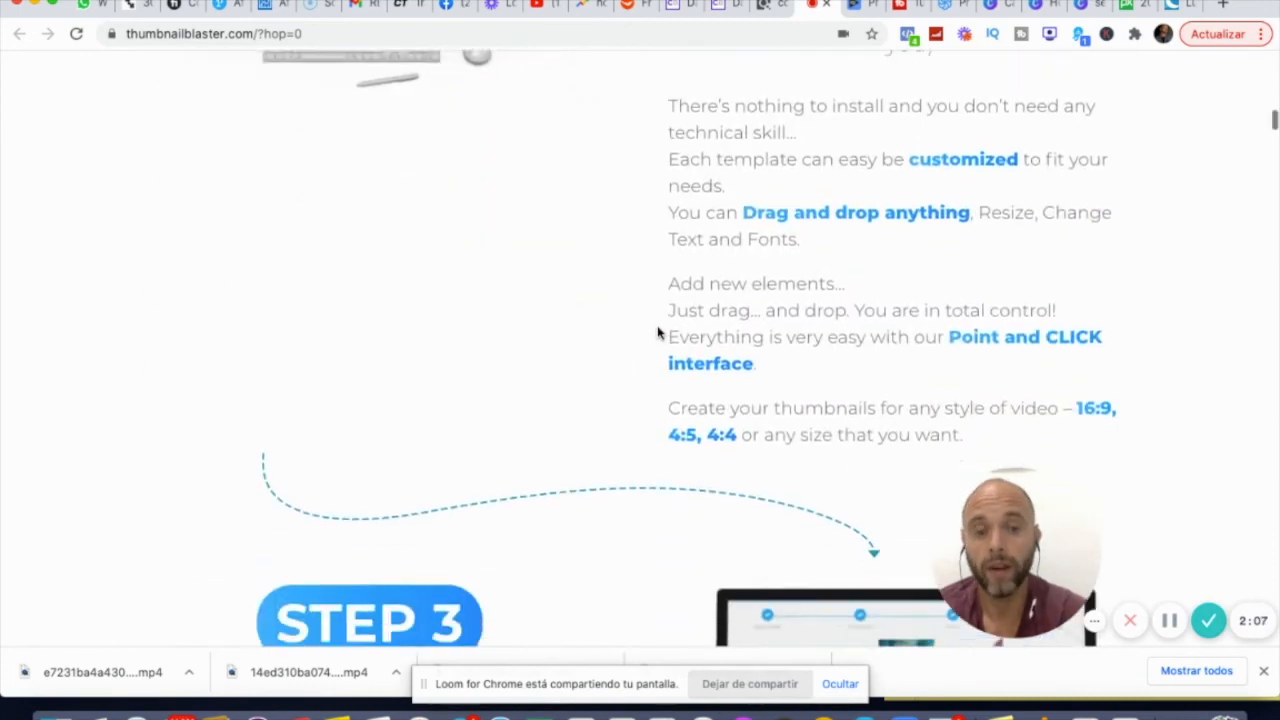
scroll(657, 333, "up", 5)
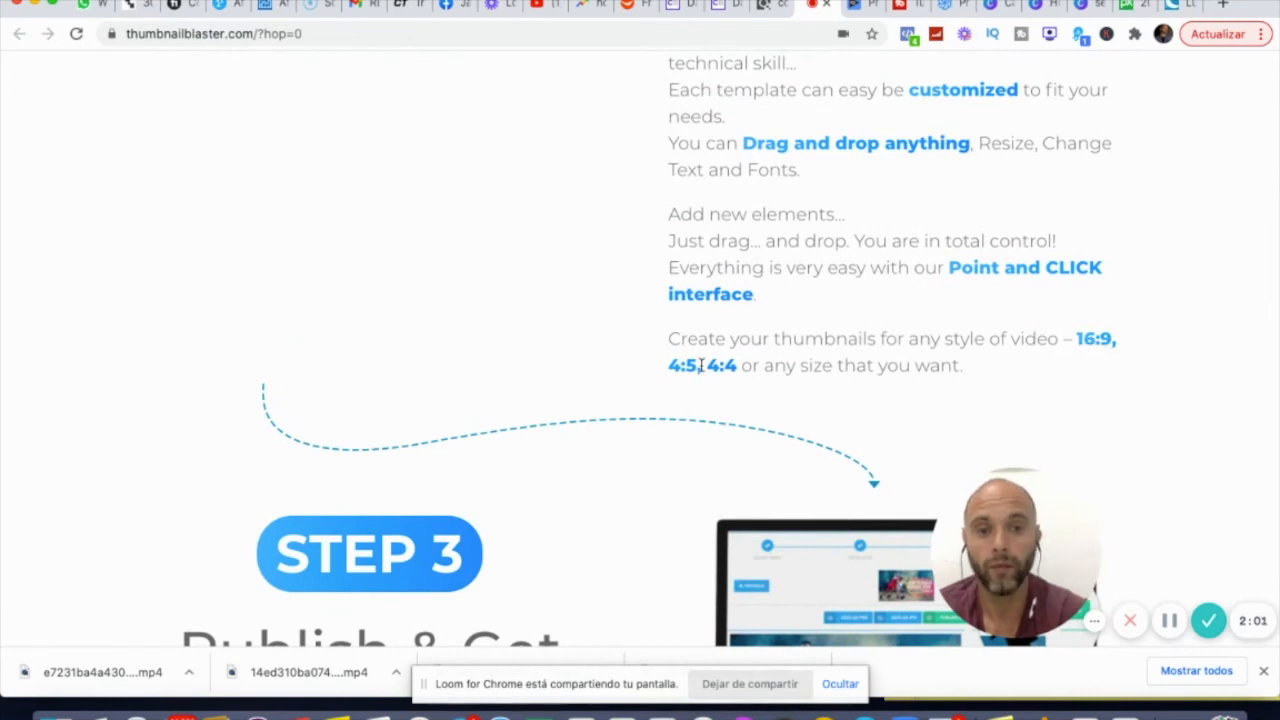
Examine the gallery of sample thumbnails on the Thumbnail Blaster page and the design skills text below it
scroll(637, 396, "down", 10)
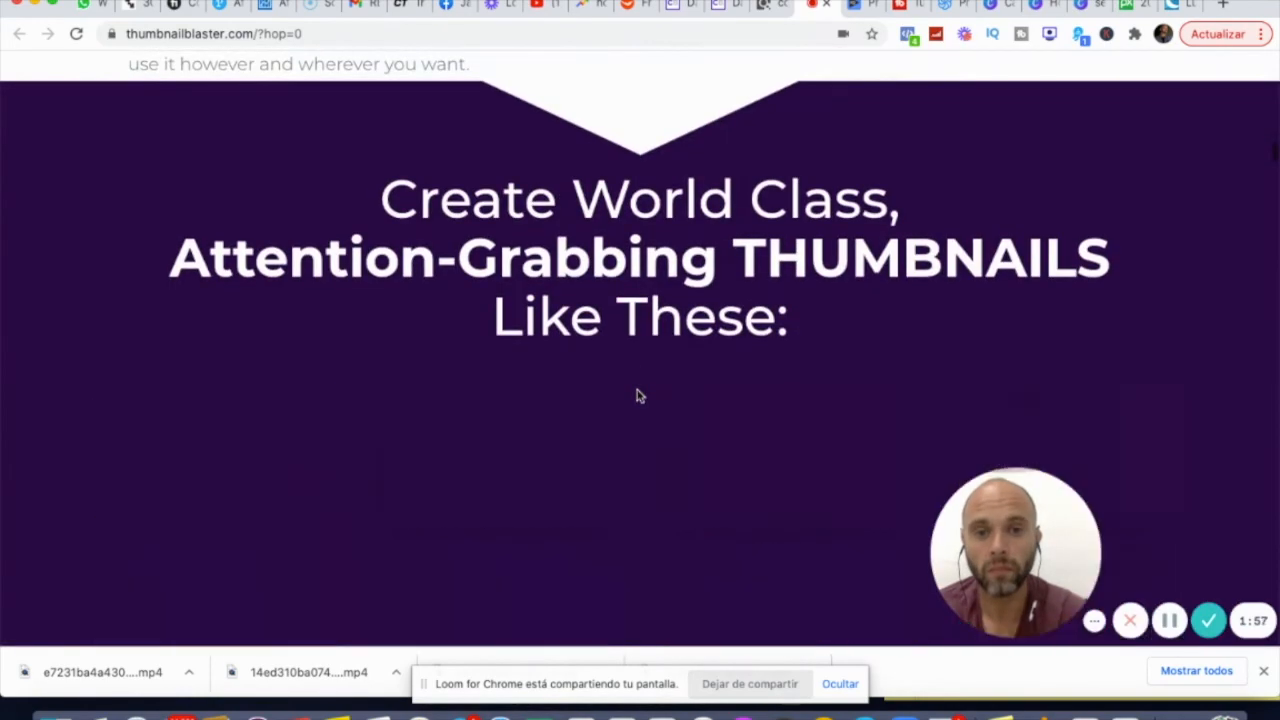
scroll(638, 396, "down", 3)
scroll(637, 396, "down", 3)
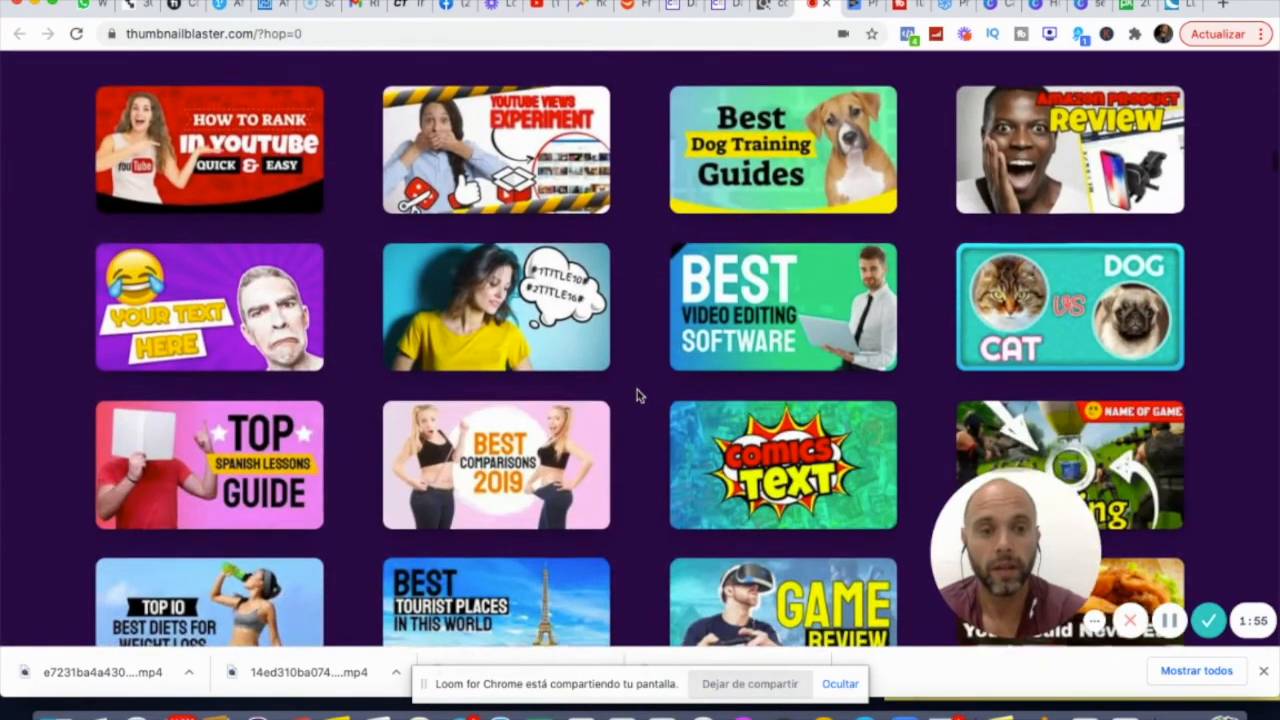
scroll(638, 396, "down", 4)
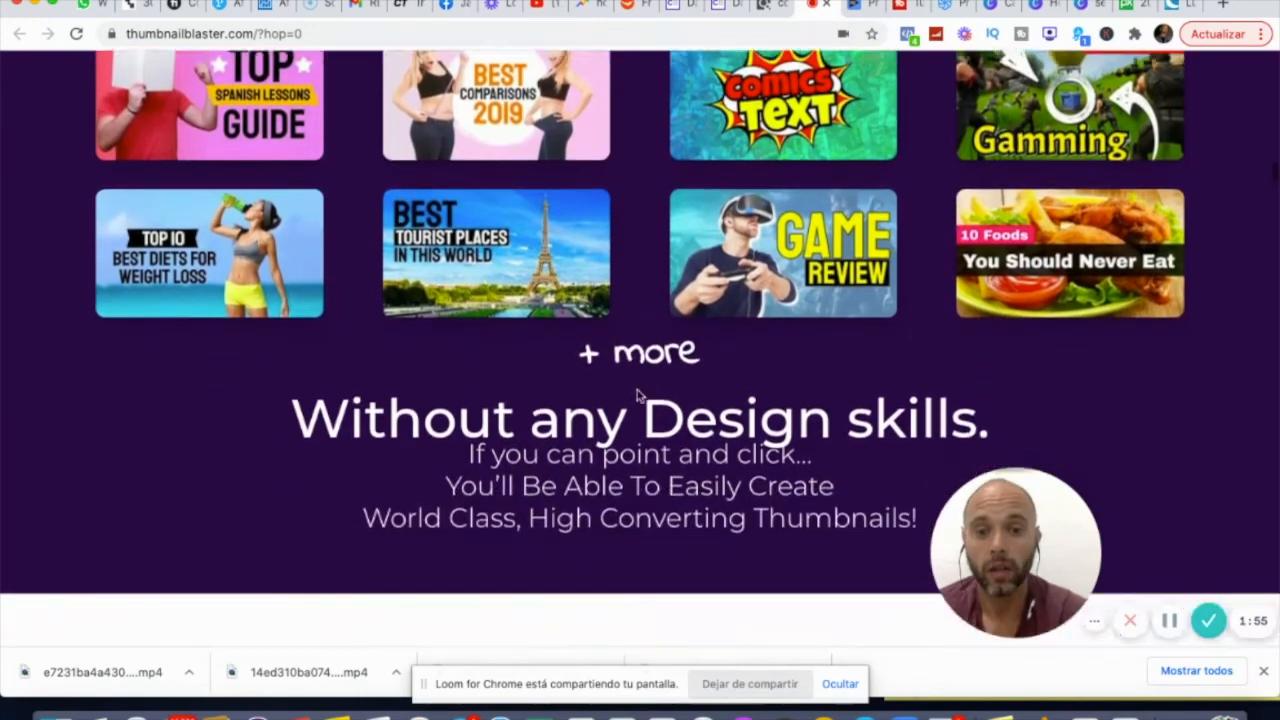
scroll(638, 398, "down", 2)
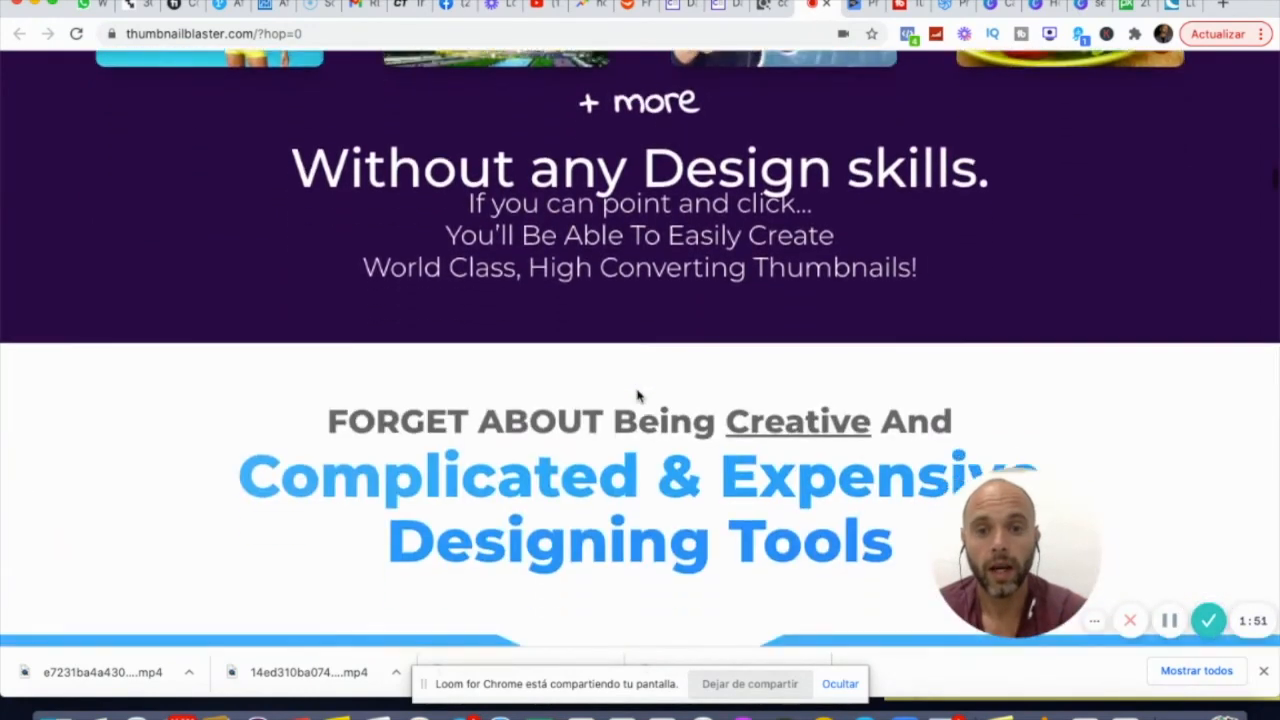
scroll(636, 370, "up", 1)
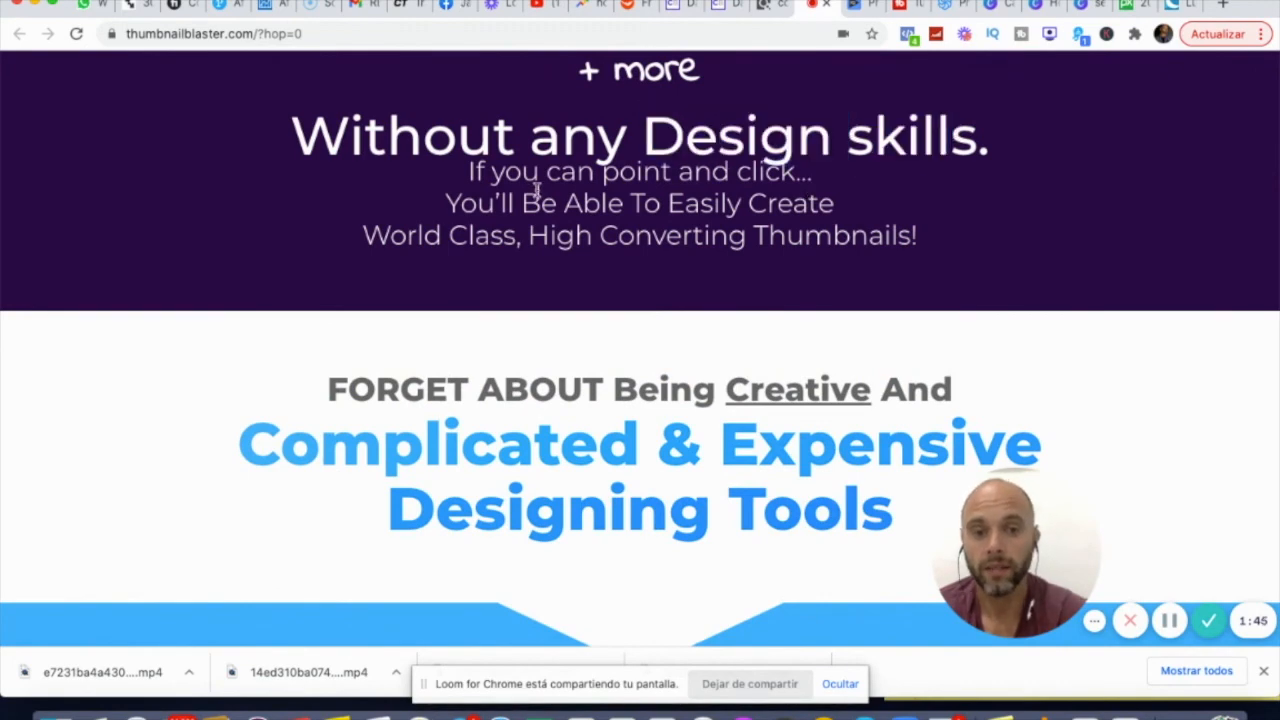
Review the Benefits section of the Thumbnail Blaster page, including ease of use, templates, design elements and sizes
scroll(537, 189, "down", 3)
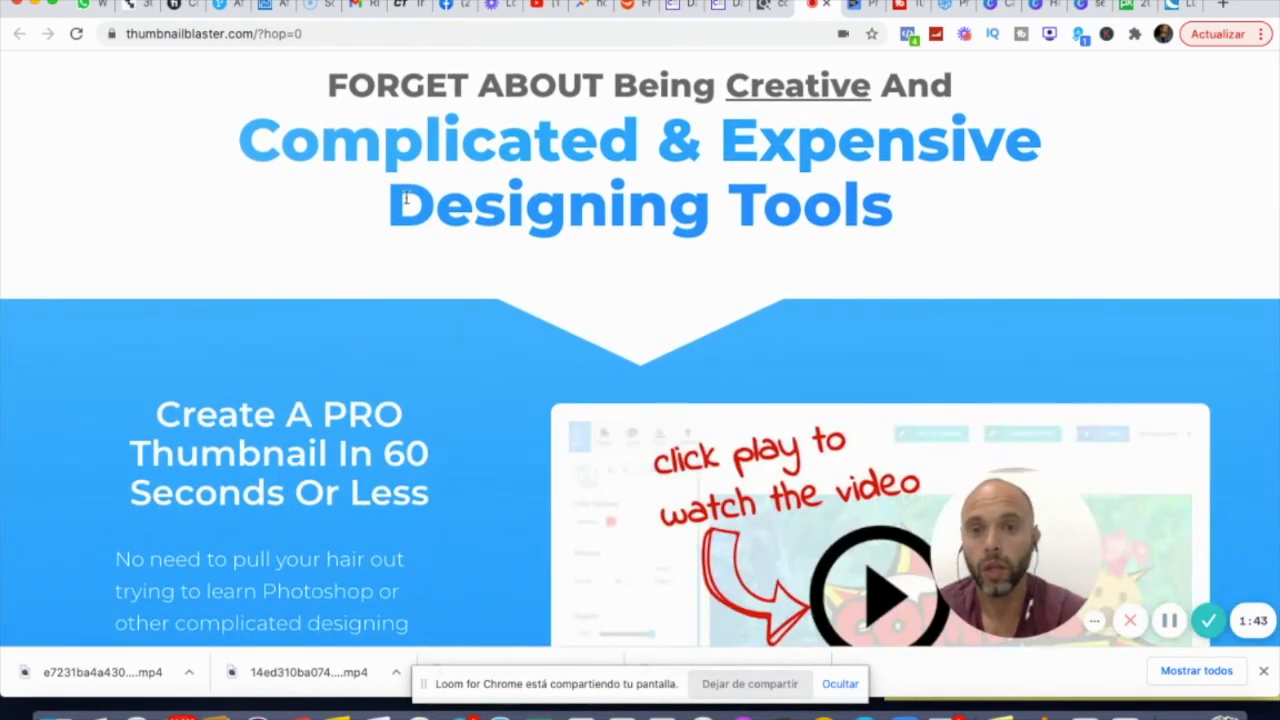
scroll(389, 294, "down", 10)
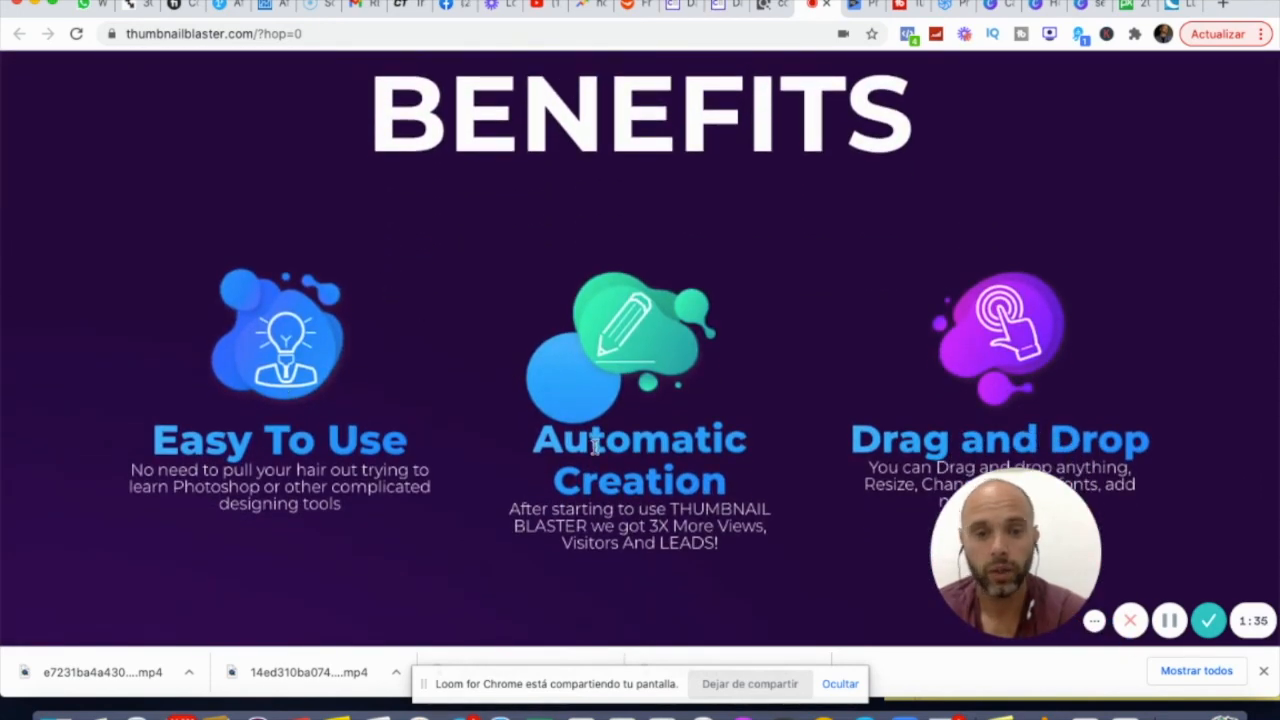
scroll(594, 447, "down", 1)
scroll(594, 447, "down", 3)
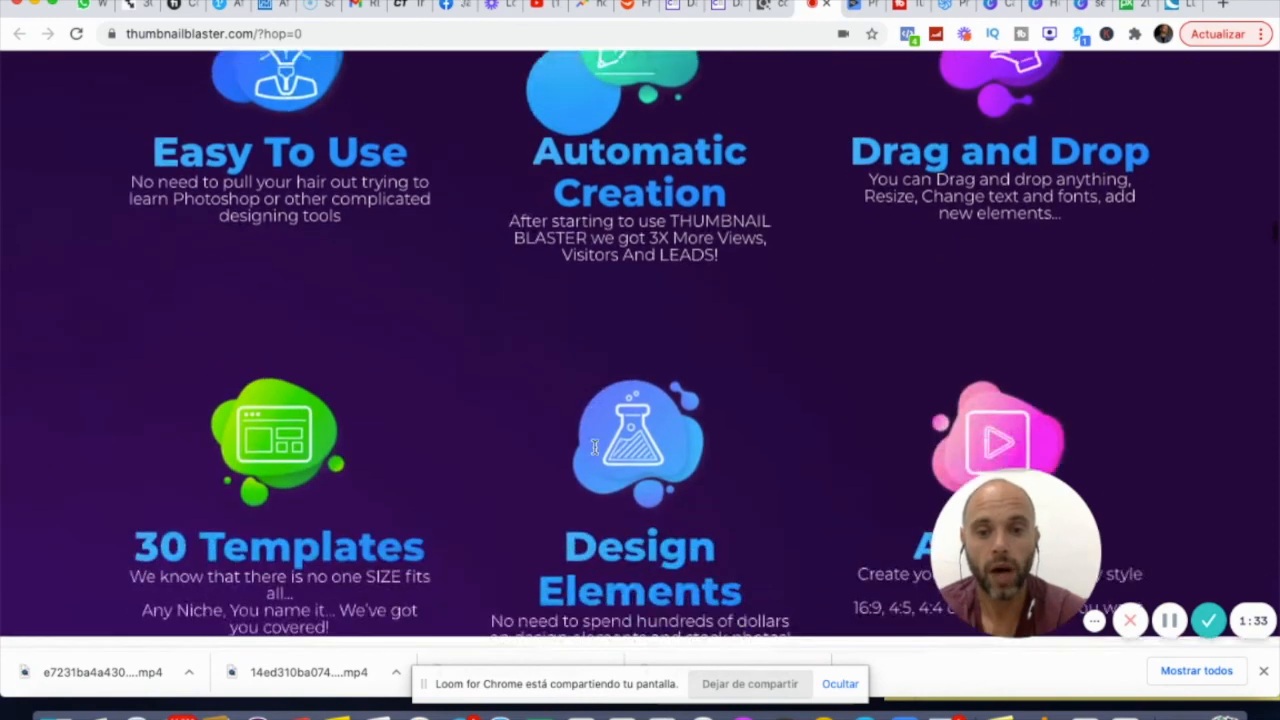
scroll(471, 443, "down", 3)
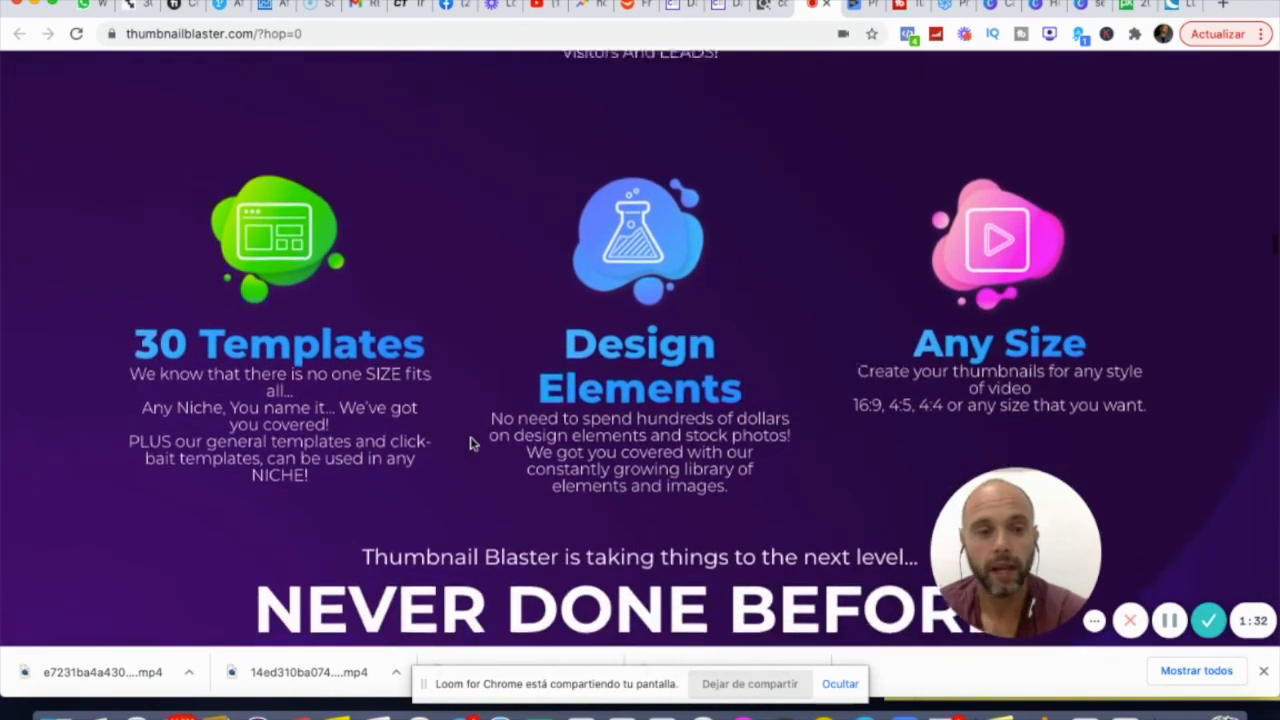
Read about the Thumbnail Blaster split-test module and its three steps for comparing two thumbnails
scroll(471, 433, "down", 3)
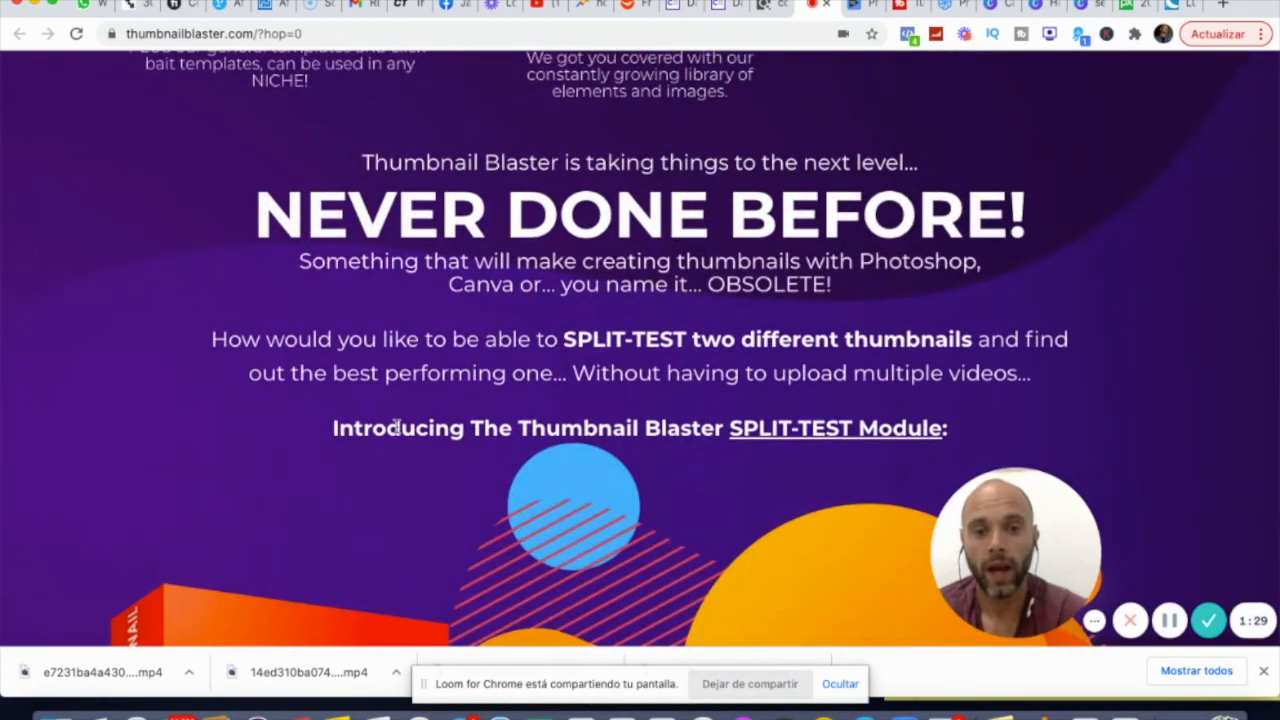
scroll(396, 428, "down", 5)
scroll(396, 430, "up", 2)
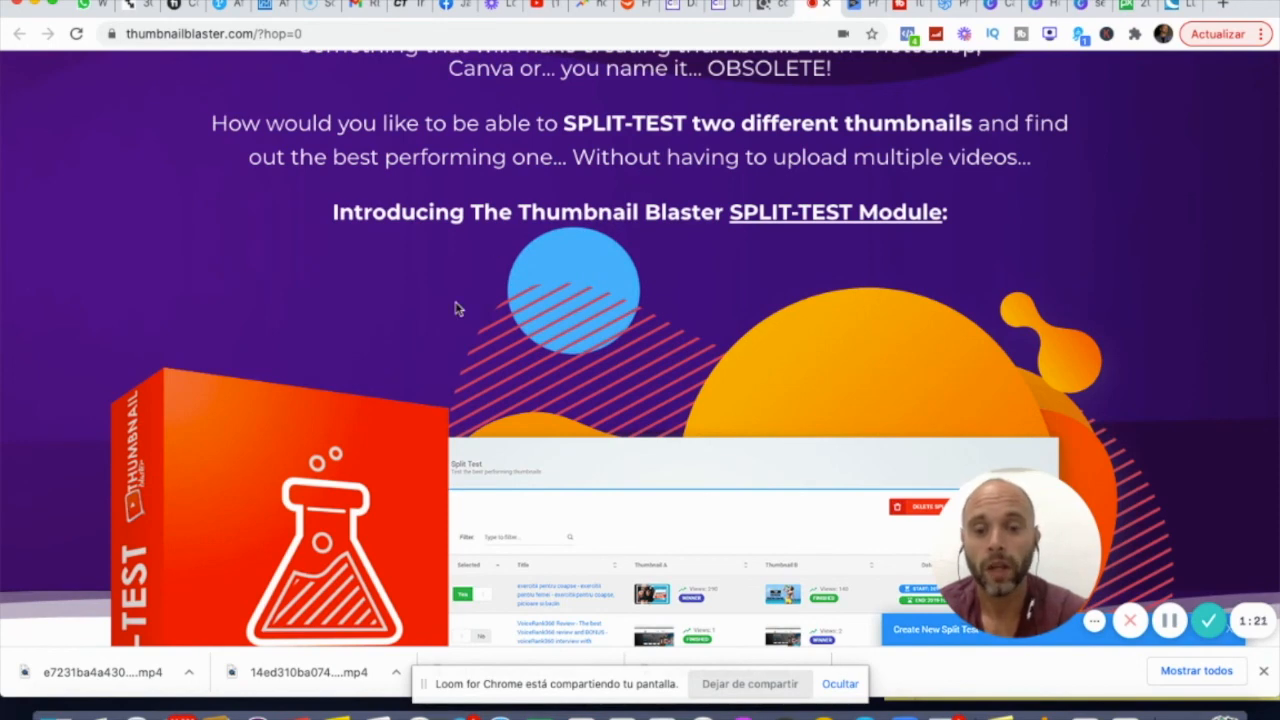
scroll(455, 309, "down", 10)
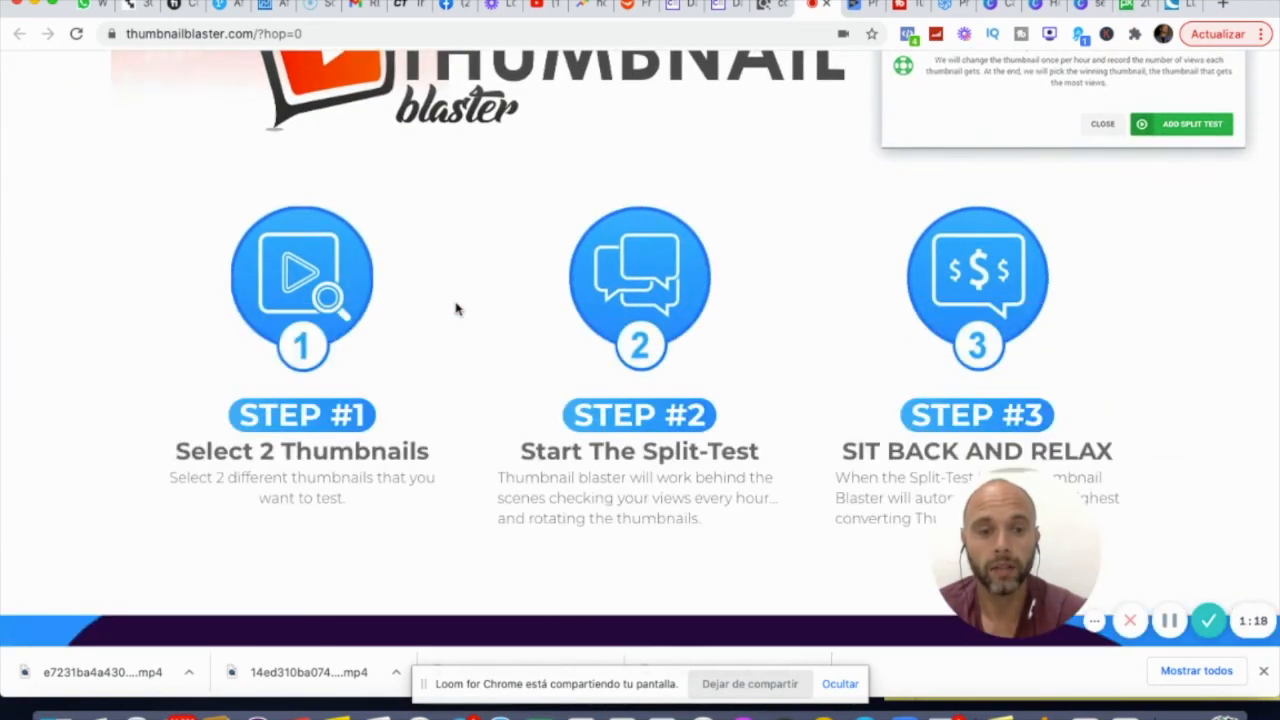
scroll(455, 309, "down", 5)
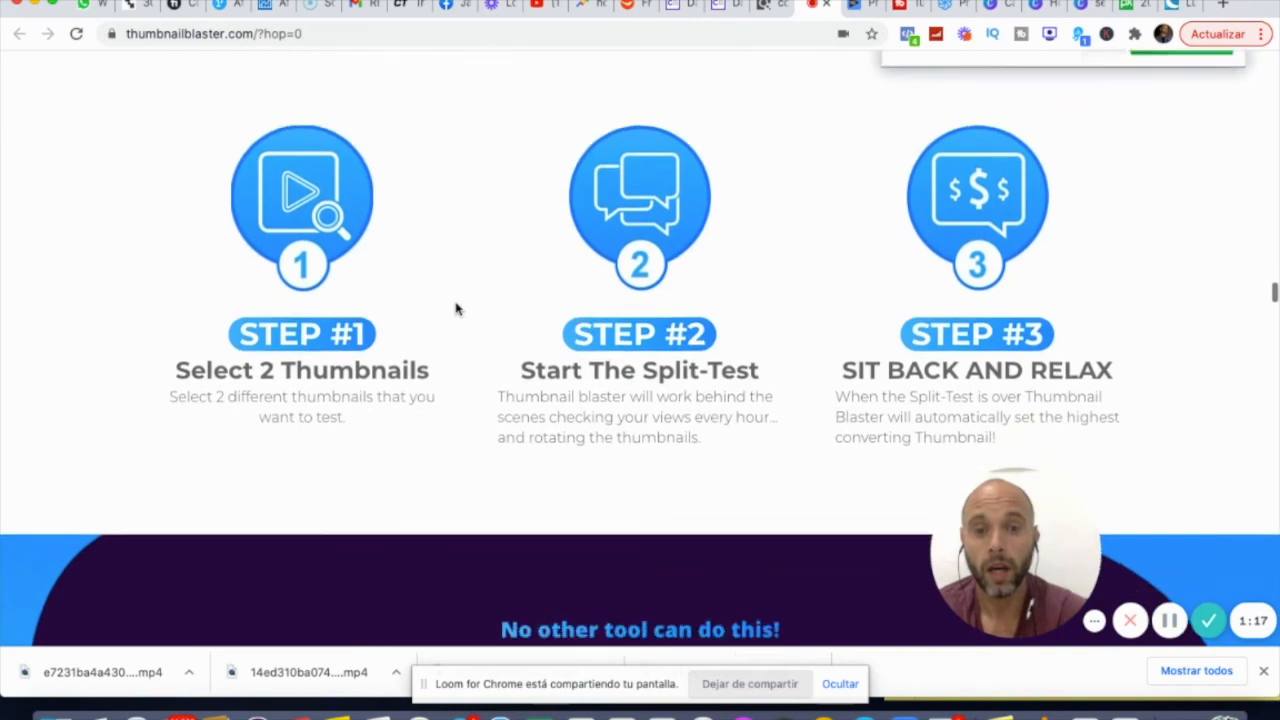
Review the Thumbnail Blaster software features, including drag-and-drop technology, full customization, design elements, and split testing and publishing
scroll(455, 309, "down", 5)
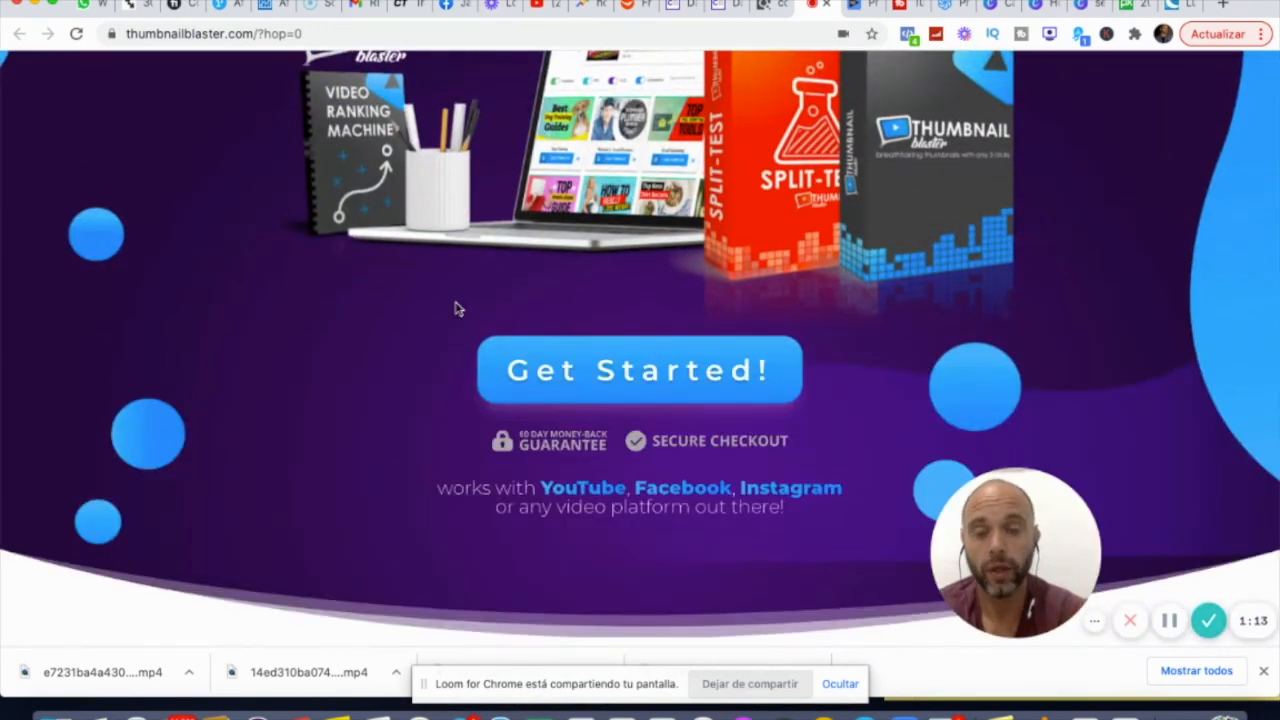
scroll(455, 309, "down", 10)
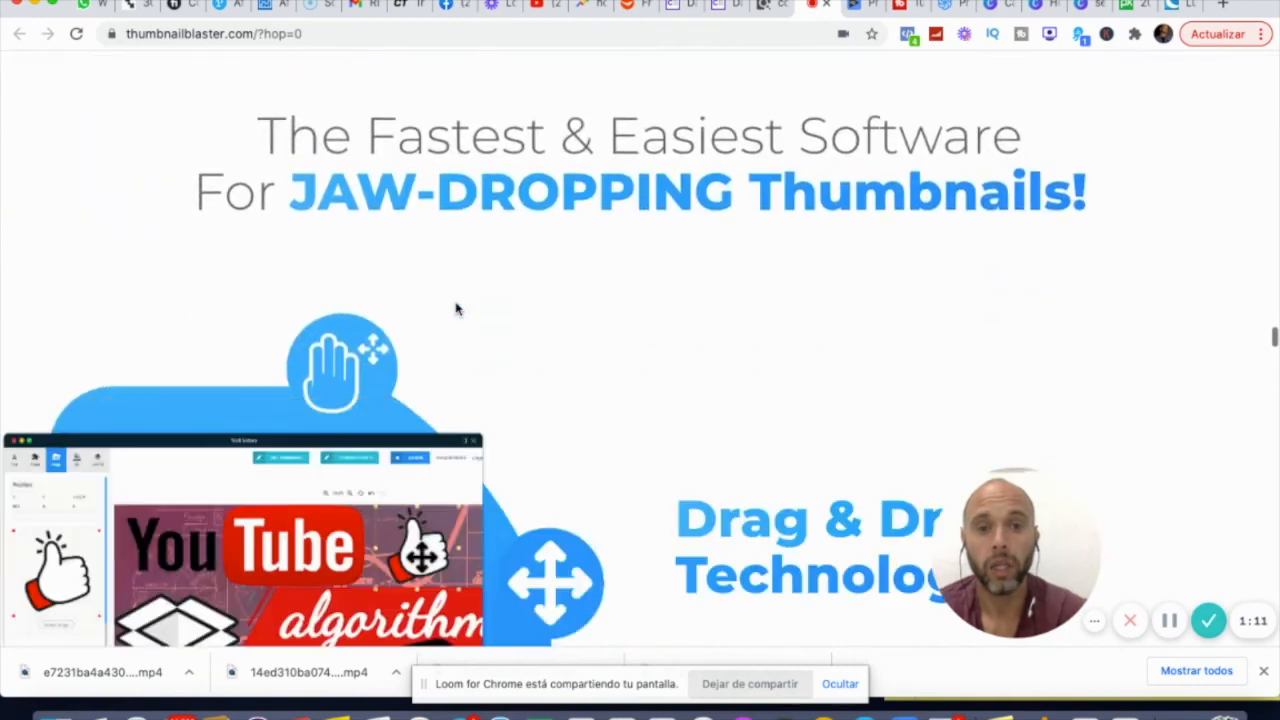
scroll(455, 309, "down", 3)
scroll(455, 309, "down", 3)
scroll(455, 309, "down", 3)
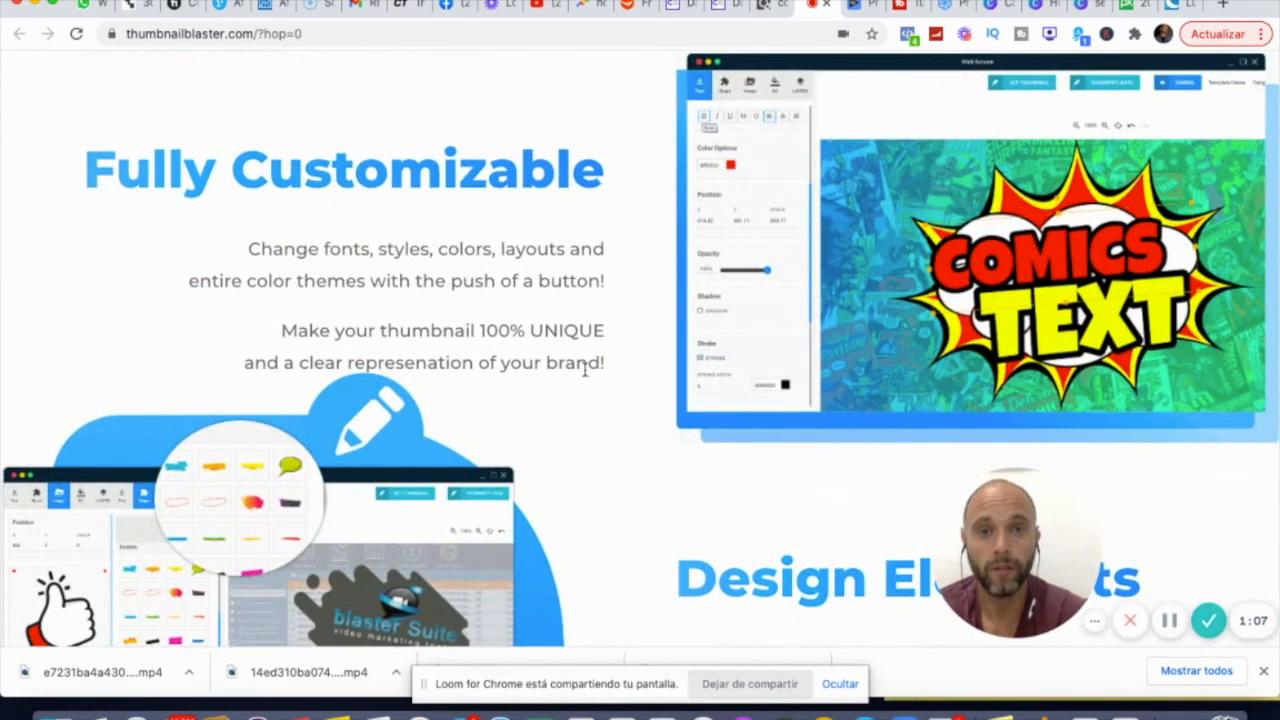
scroll(585, 370, "down", 4)
scroll(586, 374, "down", 3)
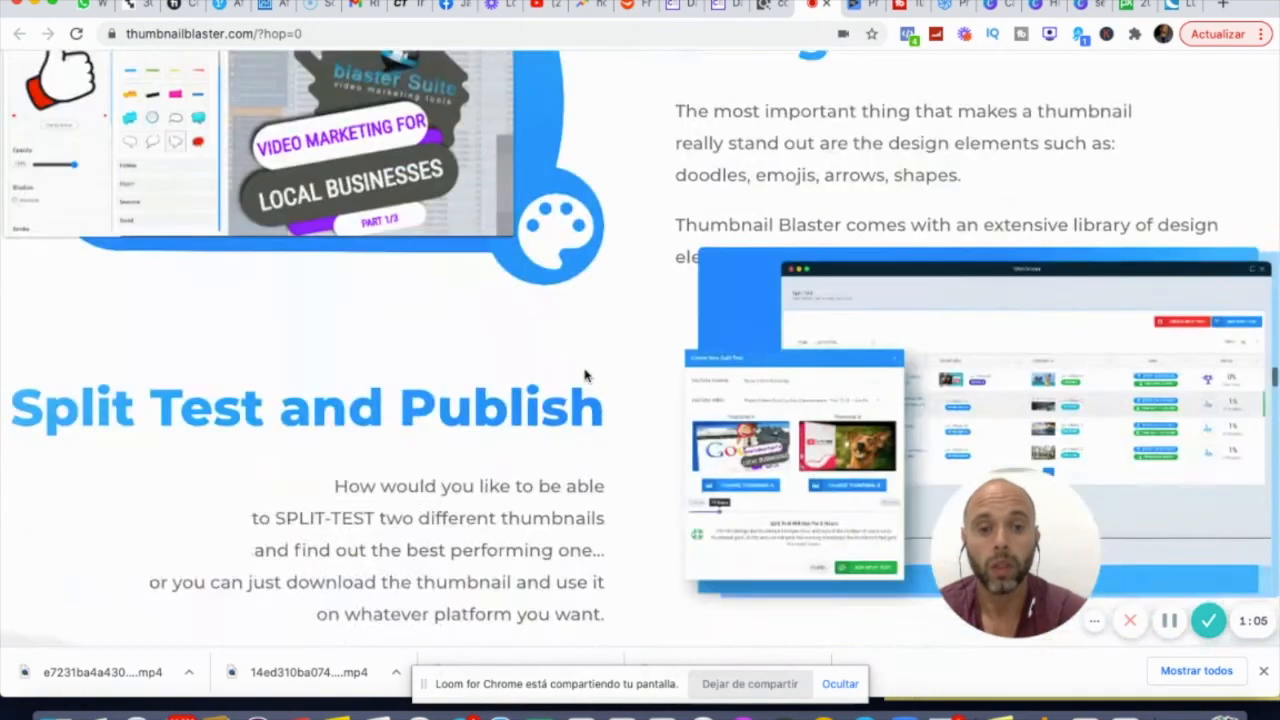
Read the section on what Thumbnail Blaster delivers for a channel, covering more exposure and more subscribers
scroll(586, 375, "down", 4)
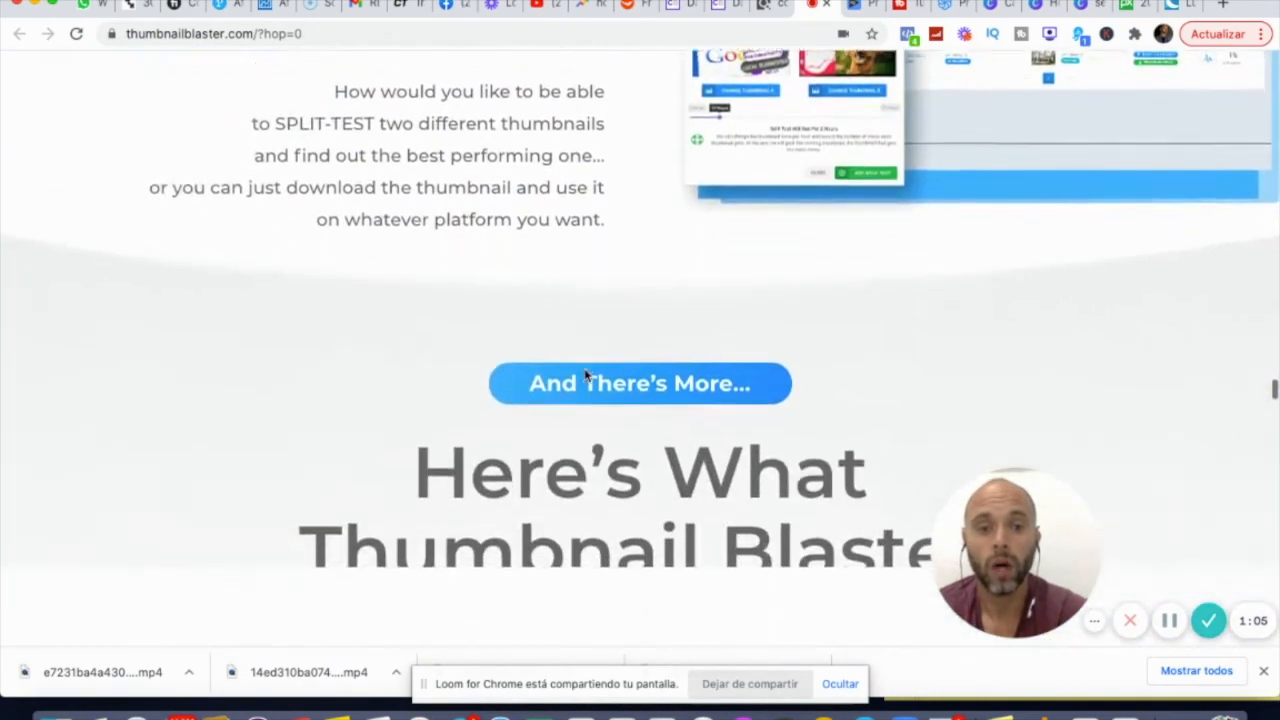
scroll(586, 375, "down", 4)
scroll(586, 375, "down", 4)
scroll(586, 375, "down", 3)
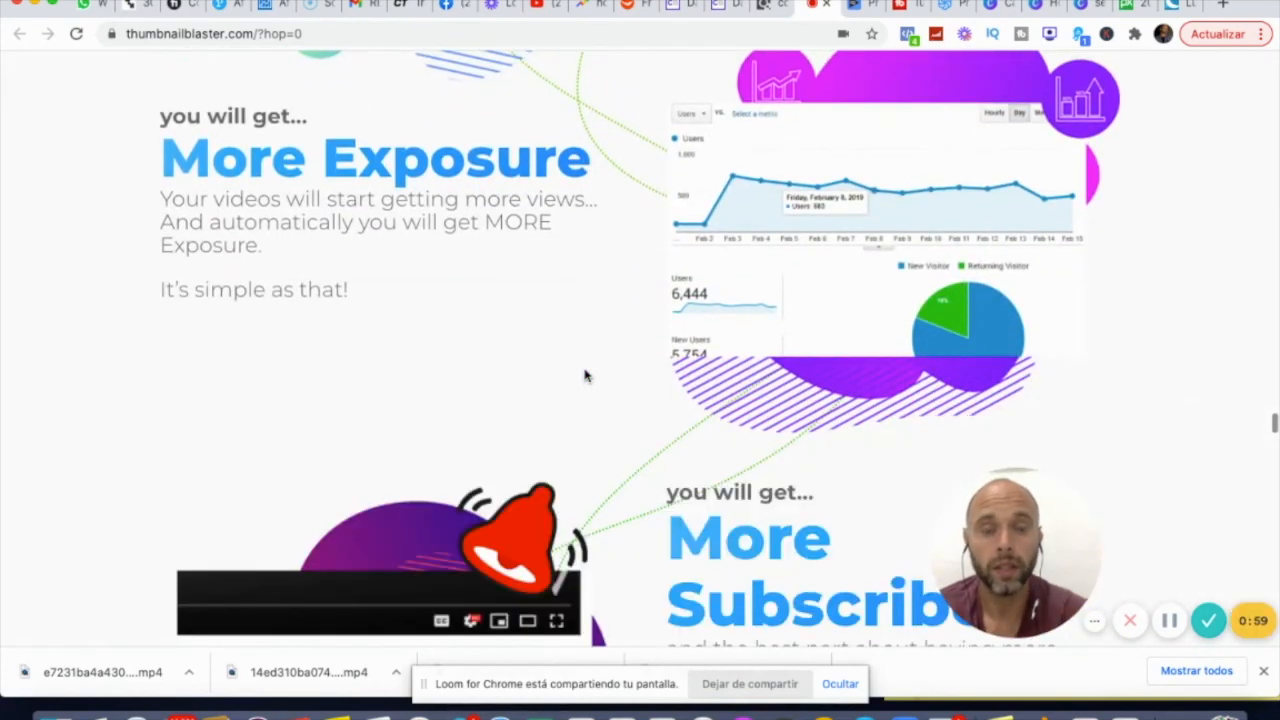